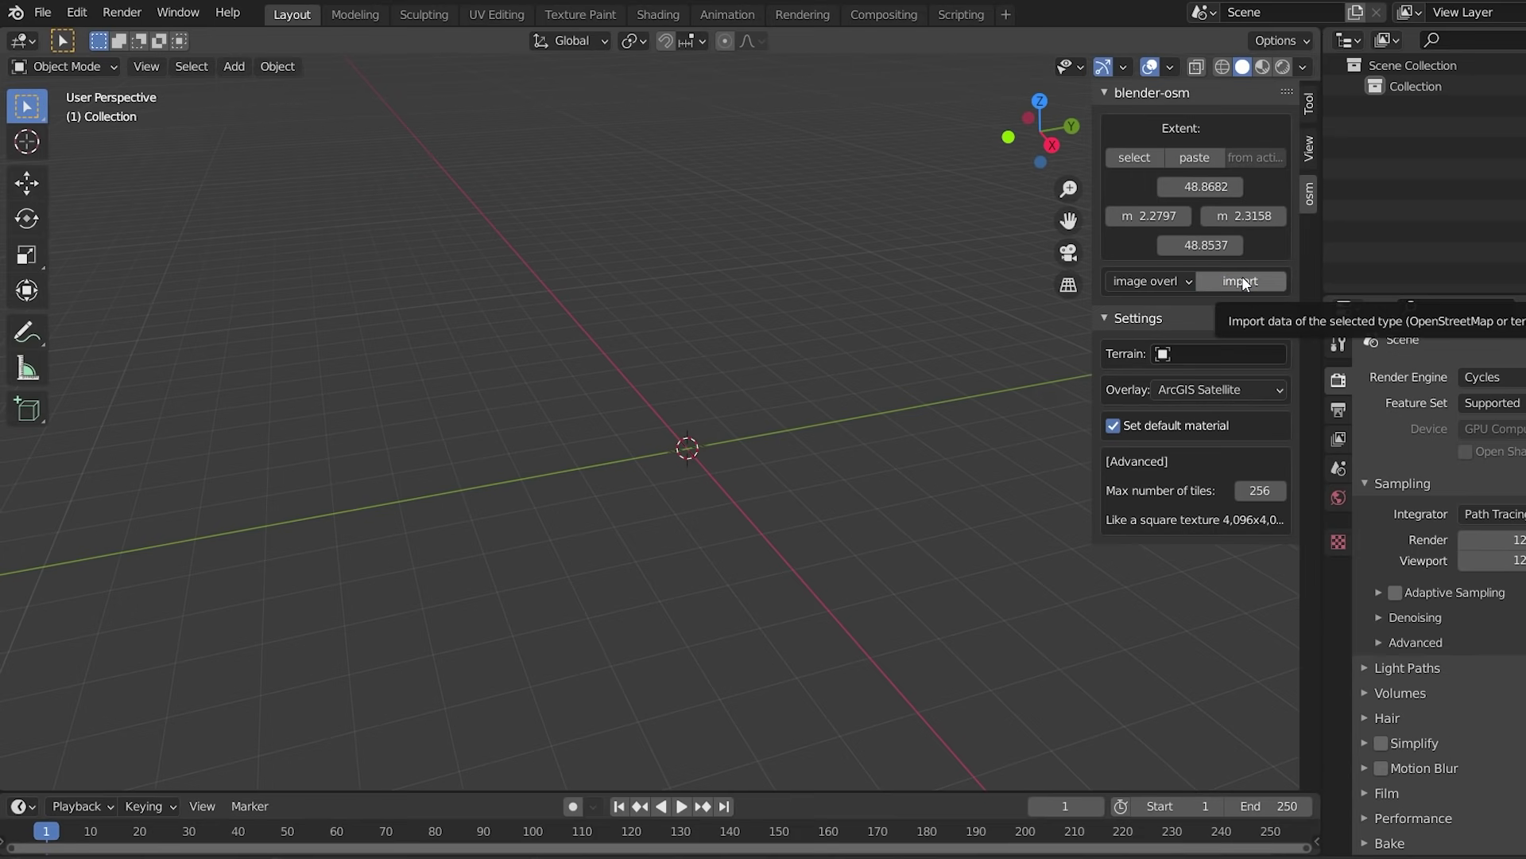
# Step: Import the satellite image overlay for the Paris extent and orbit the terrain
pyautogui.click(890, 511)
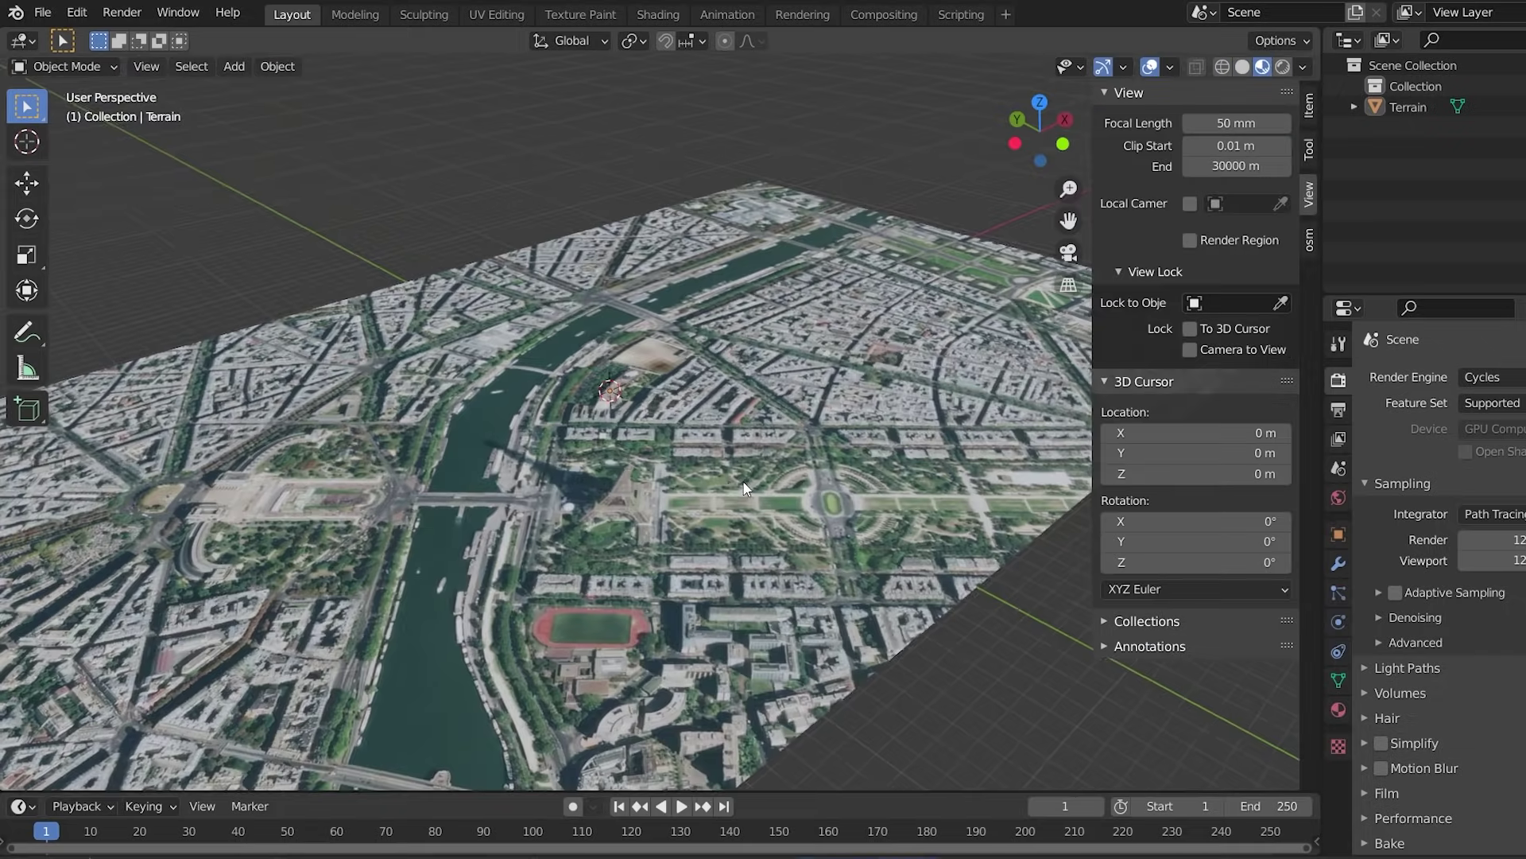
pyautogui.scroll(4, 682, 493)
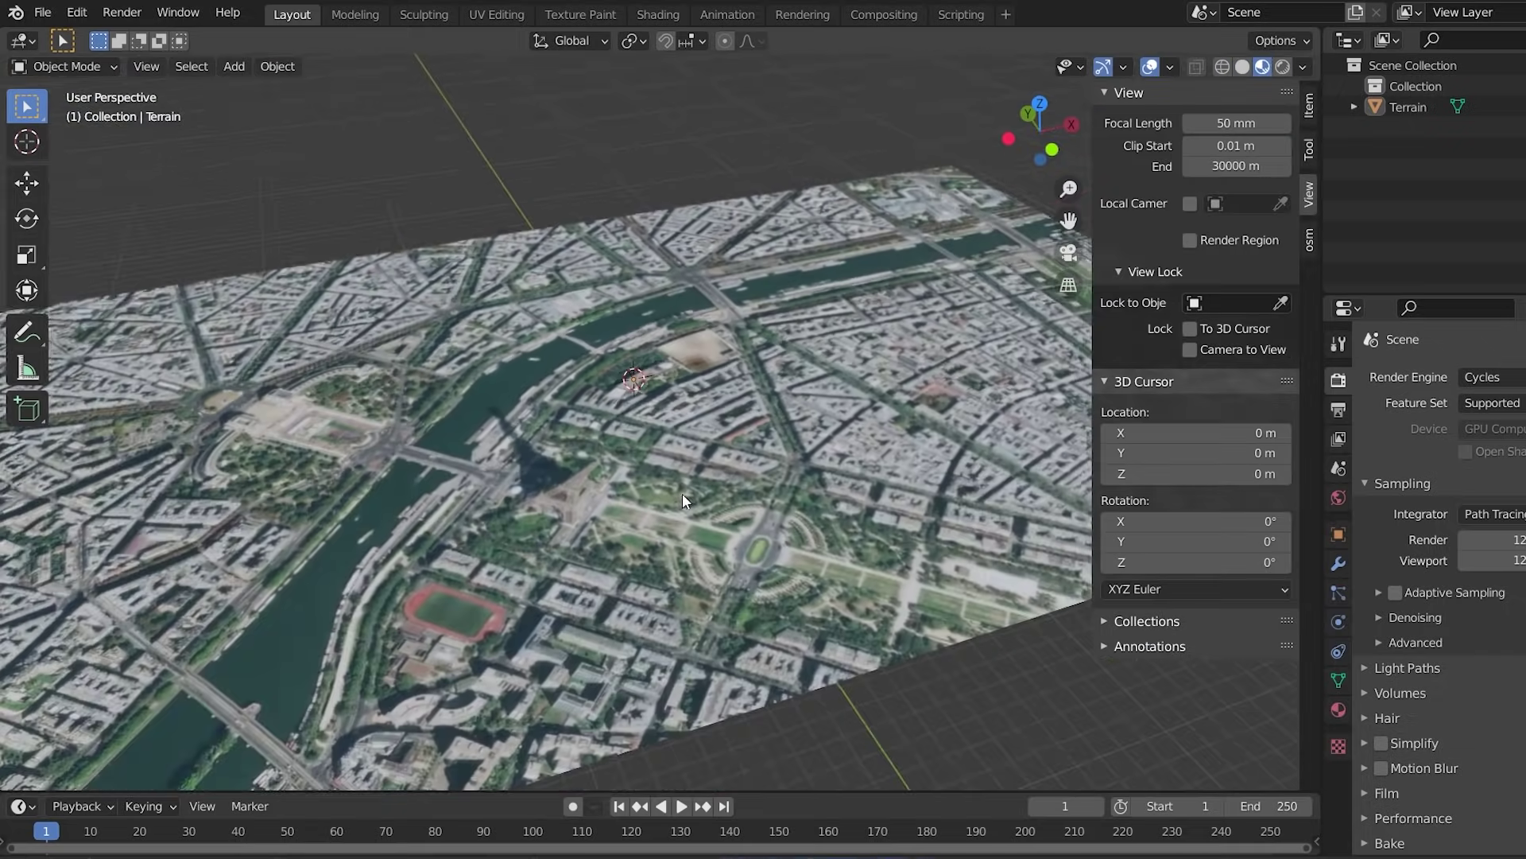
pyautogui.moveTo(680, 492); pyautogui.dragTo(375, 464, button='middle')
pyautogui.keyDown('shift'); pyautogui.moveTo(427, 507); pyautogui.dragTo(724, 477, button='middle'); pyautogui.keyUp('shift')
pyautogui.scroll(2, 422, 358)
pyautogui.scroll(-4, 724, 477)
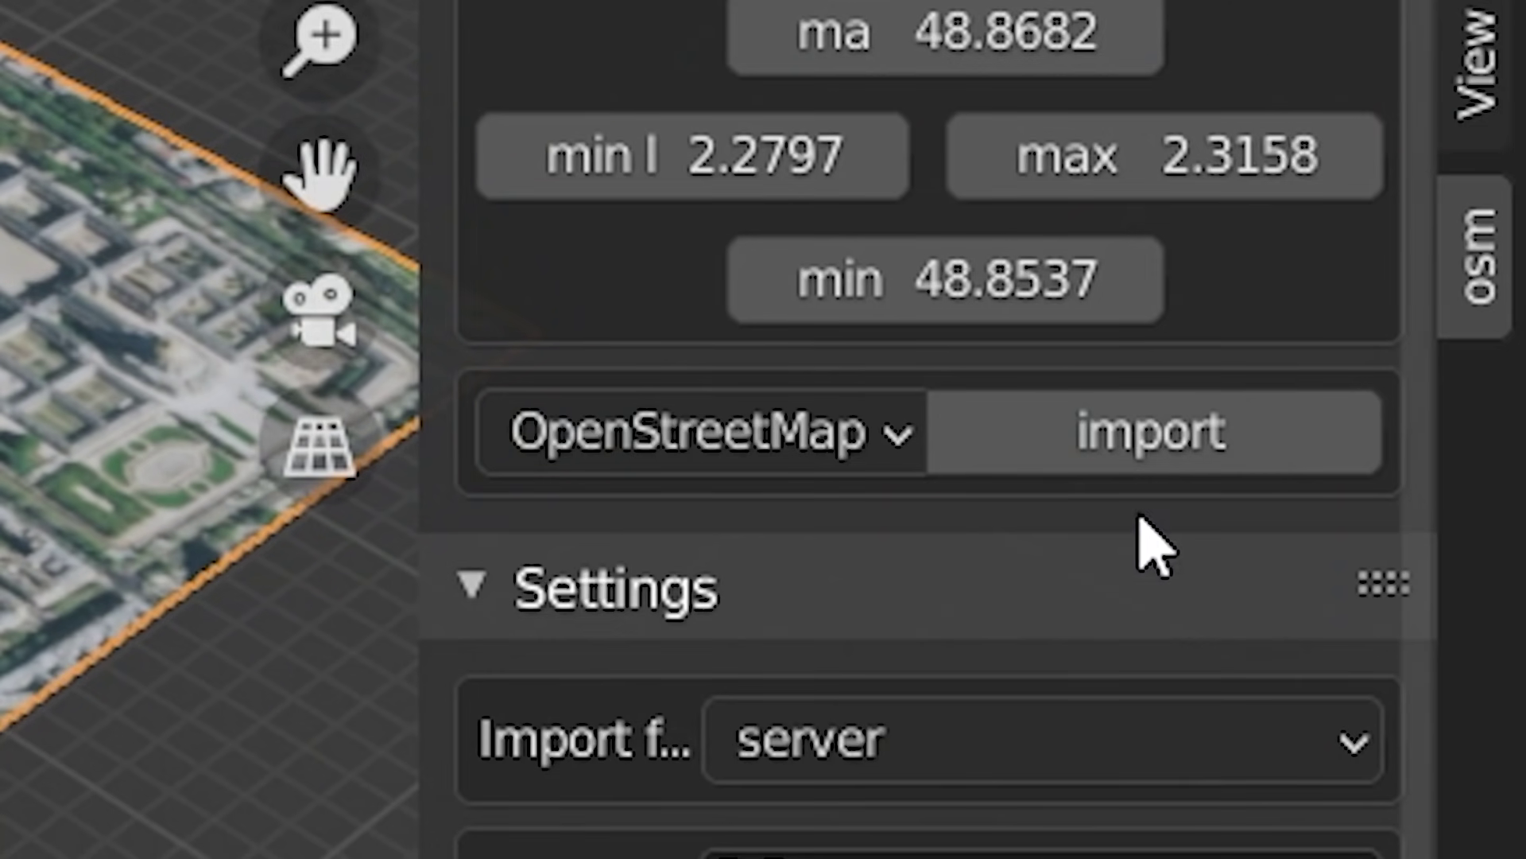
# Step: Import the OpenStreetMap buildings, water, forests and roads for the same extent
pyautogui.click(1175, 463)
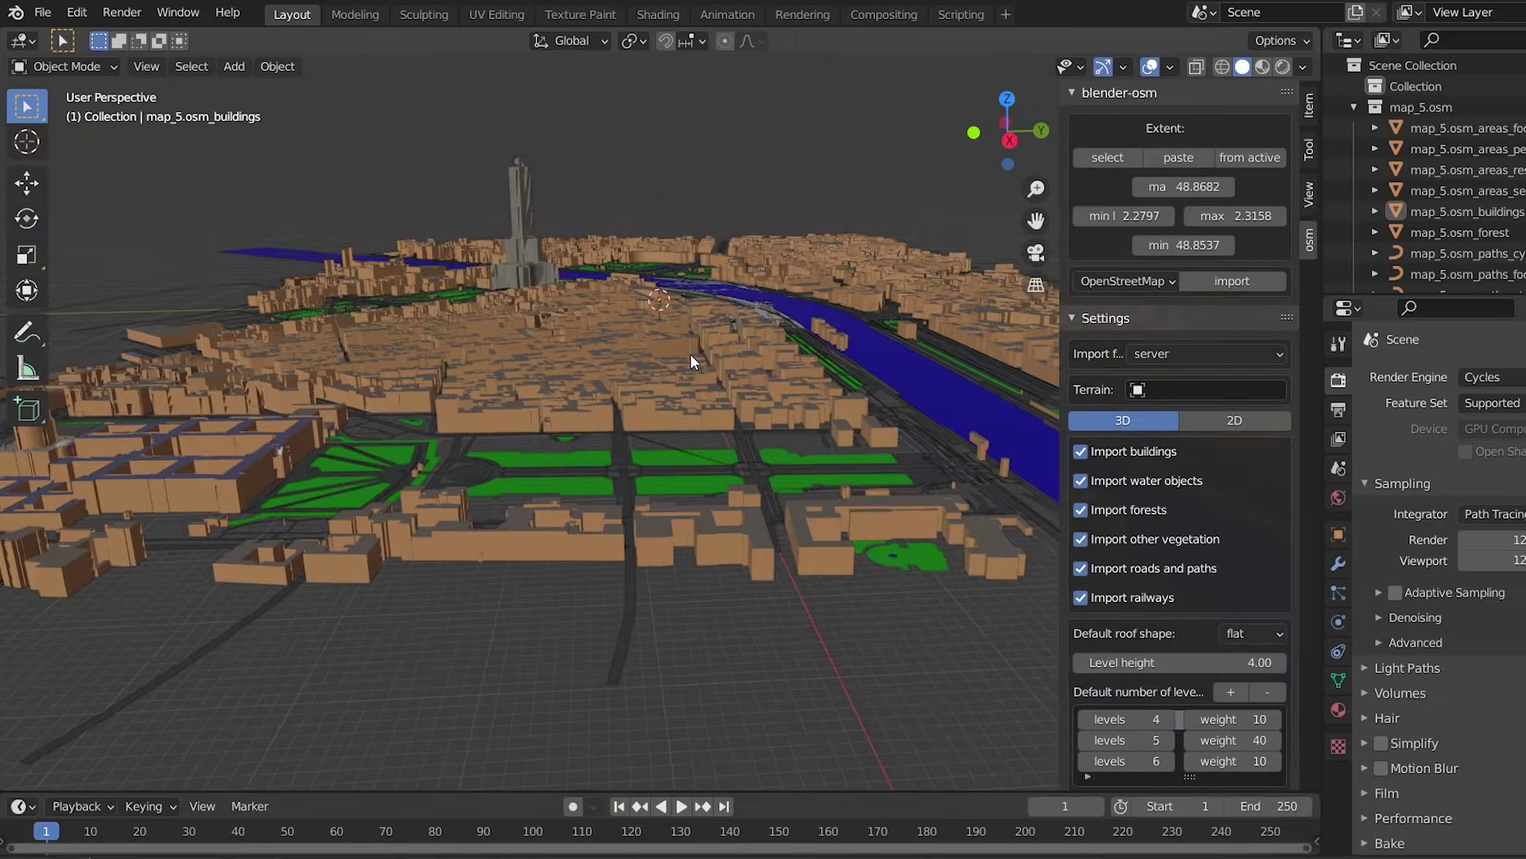
pyautogui.moveTo(699, 358); pyautogui.dragTo(699, 404, button='middle')
pyautogui.press('t')
pyautogui.scroll(5, 617, 404)
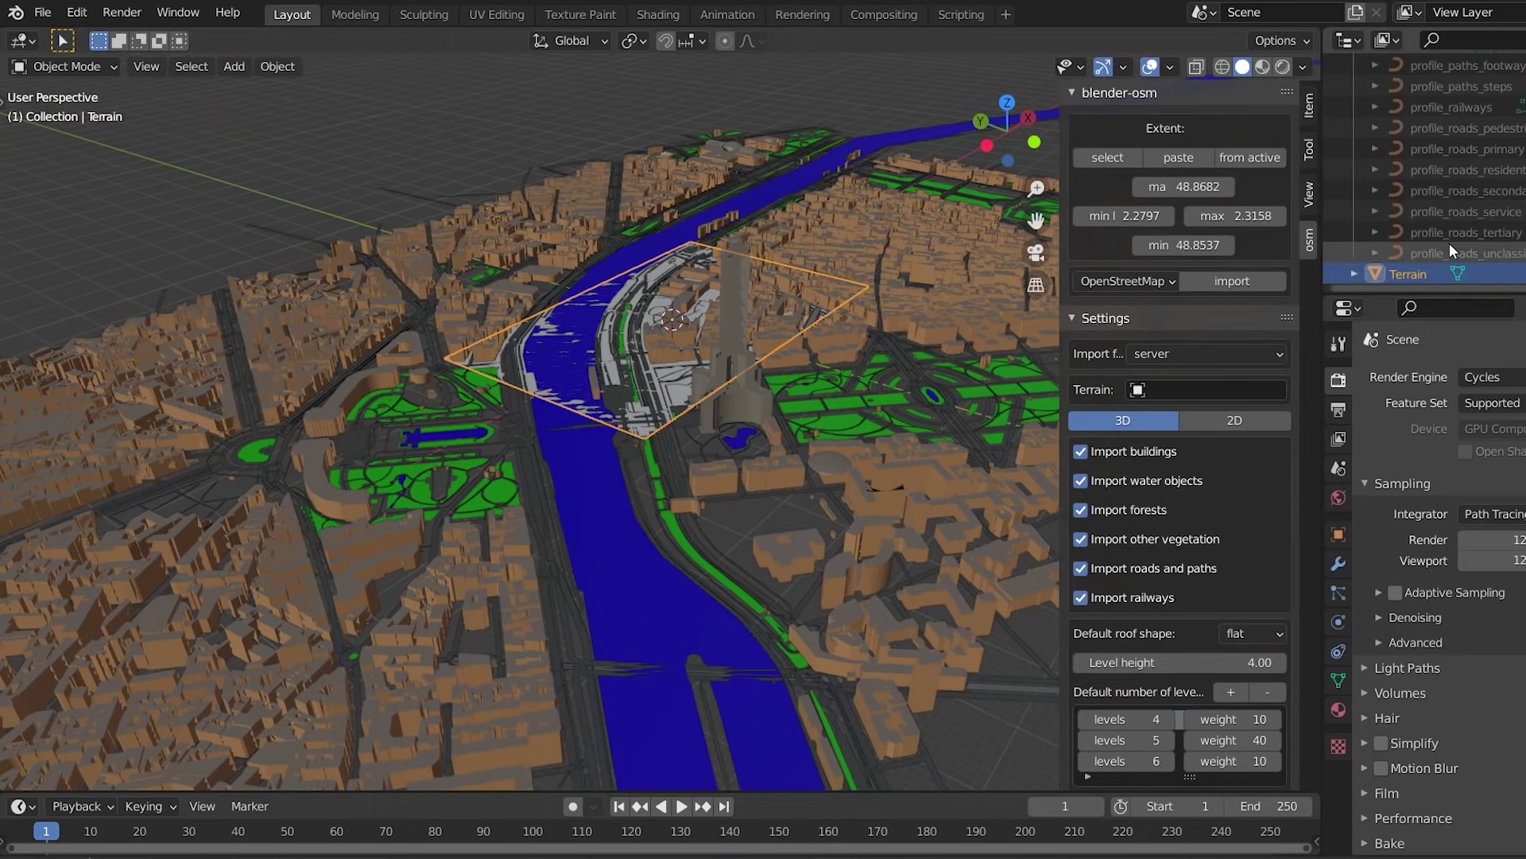
pyautogui.scroll(5, 1448, 249)
pyautogui.scroll(-5, 961, 332)
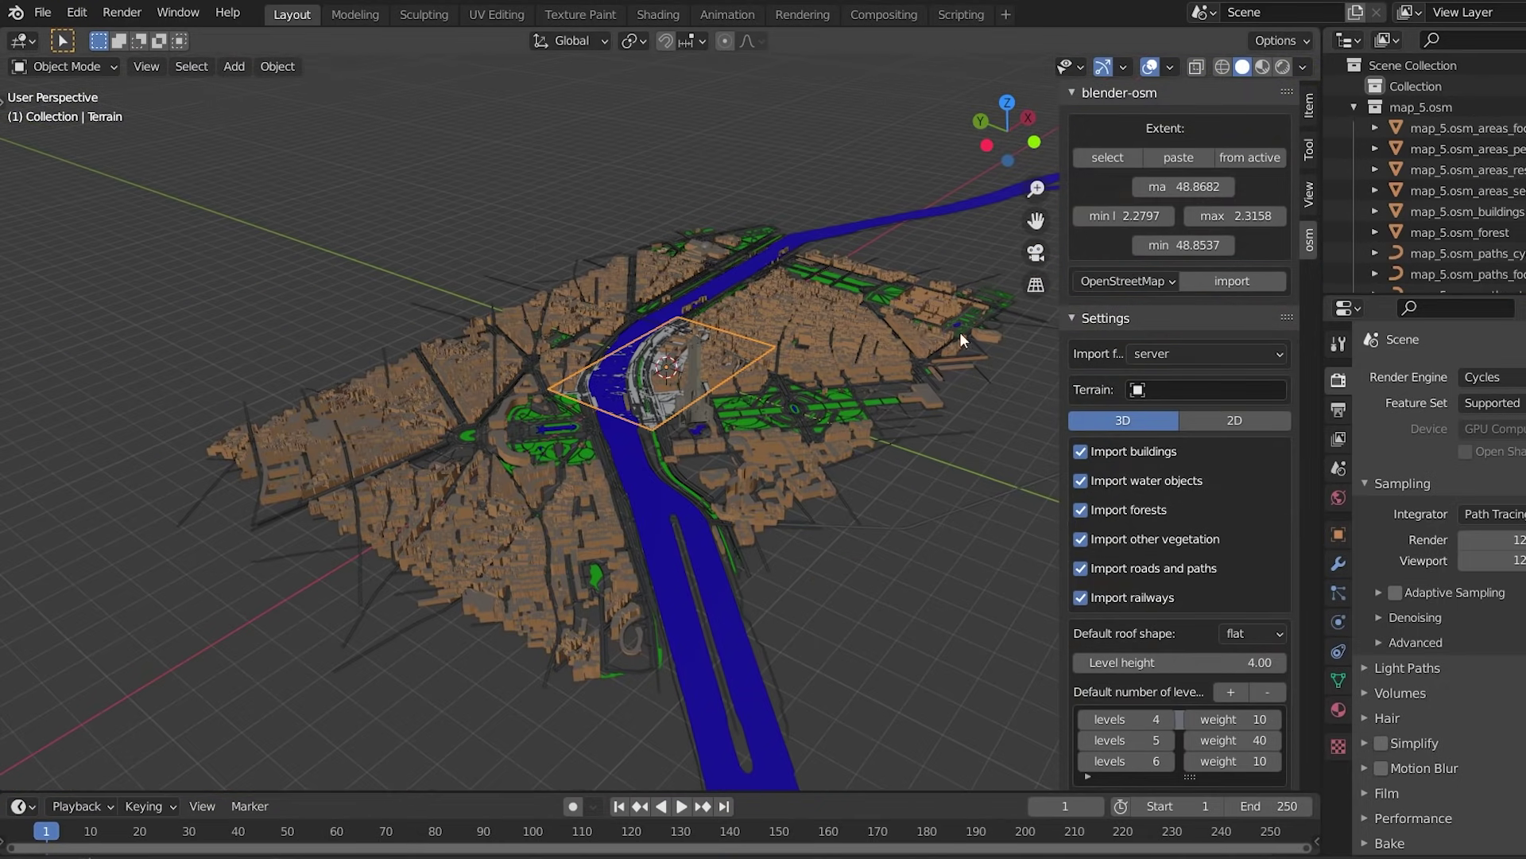
pyautogui.click(842, 356)
pyautogui.scroll(5, 823, 416)
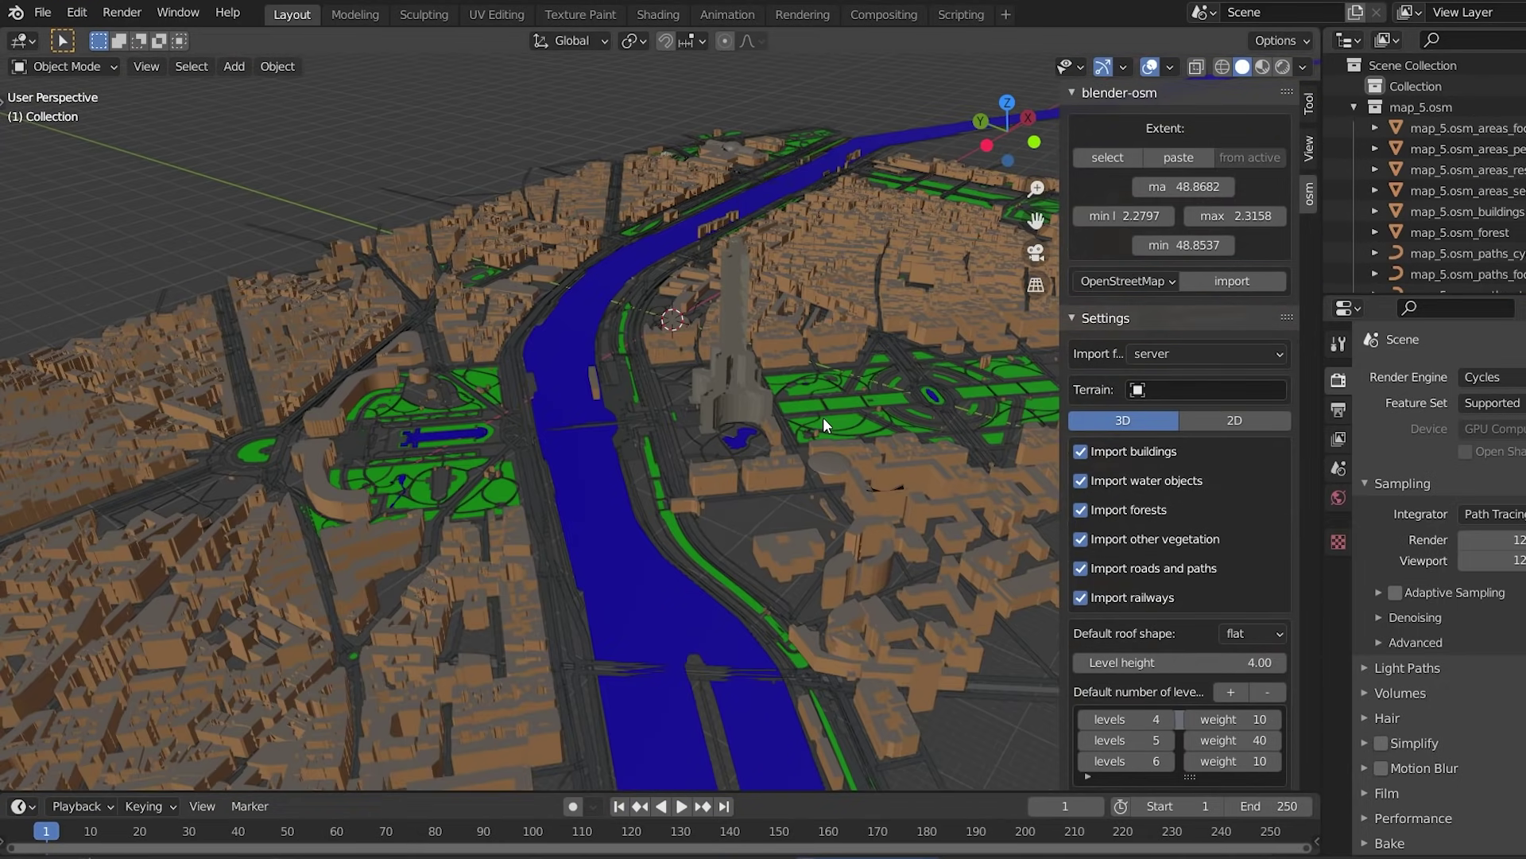
# Step: Check the park vegetation UVs against overlay.png and return to Object Mode
pyautogui.press('n')
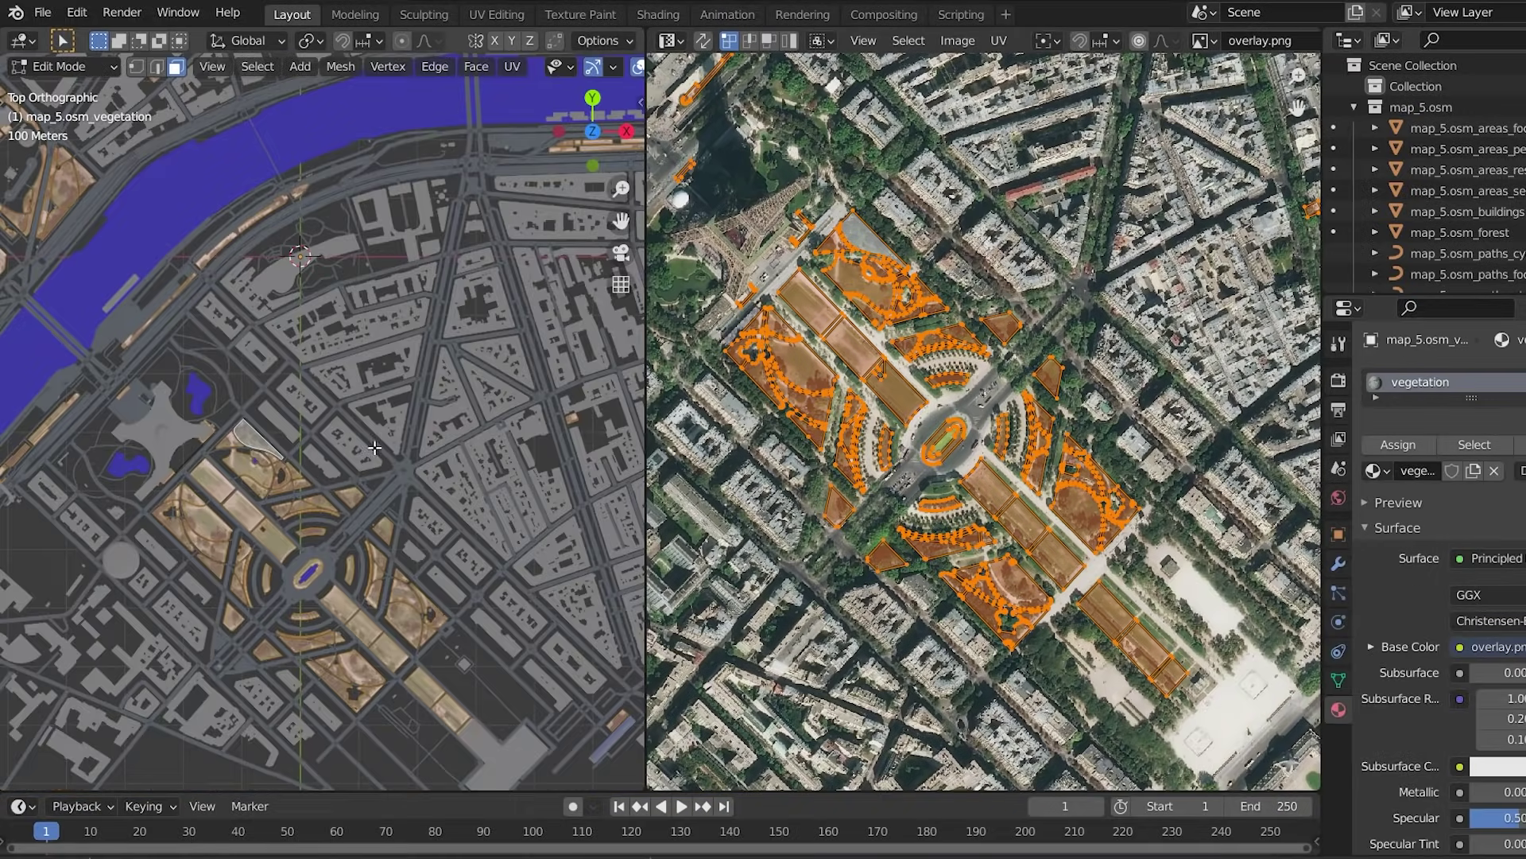
pyautogui.keyDown('shift'); pyautogui.moveTo(411, 499); pyautogui.dragTo(459, 425, button='middle'); pyautogui.keyUp('shift')
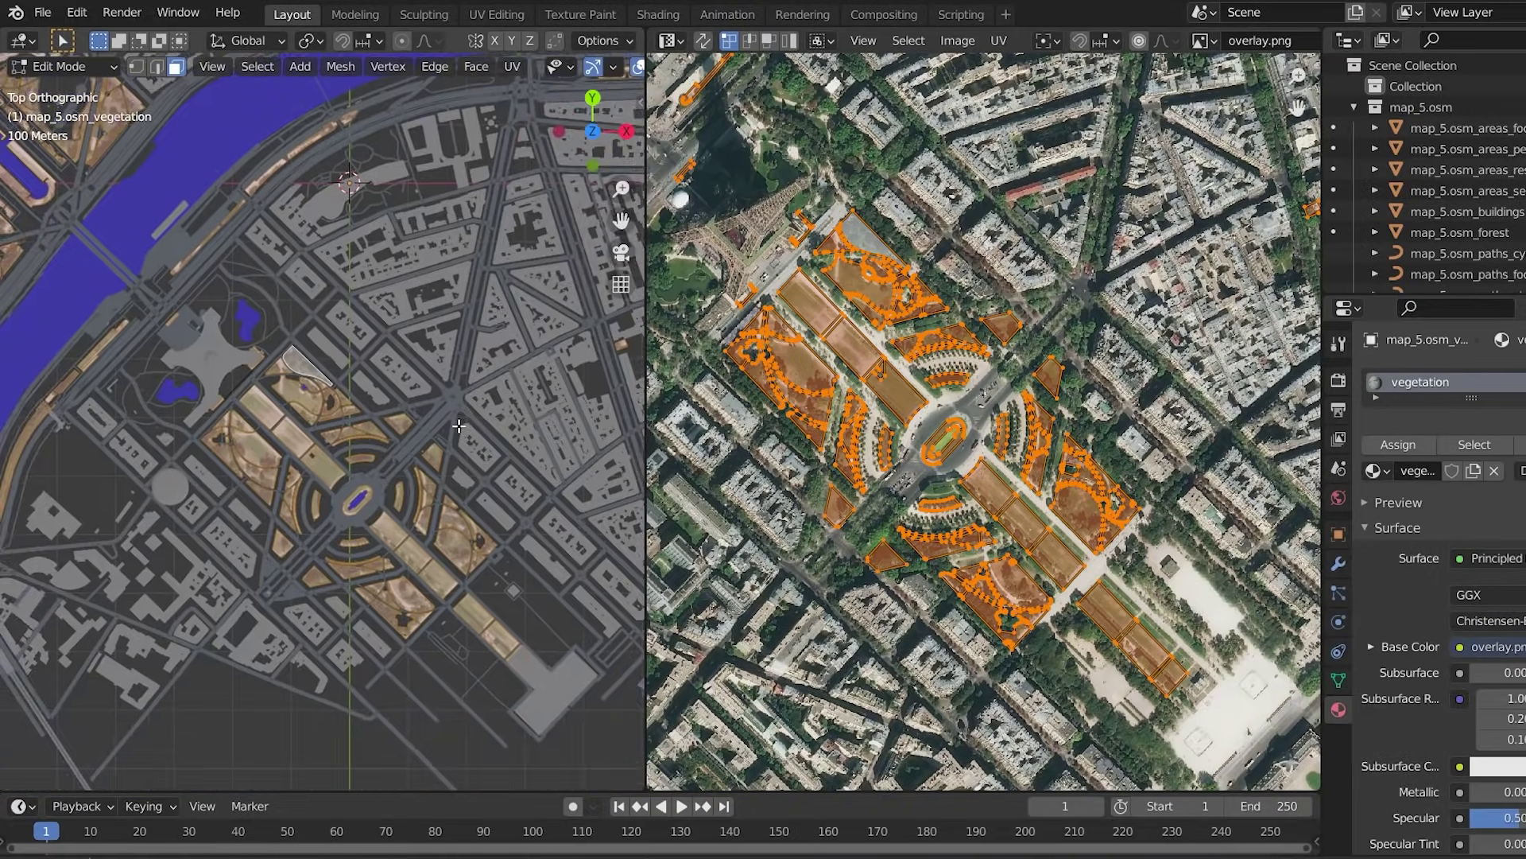
pyautogui.scroll(7, 458, 425)
pyautogui.scroll(5, 1045, 455)
pyautogui.moveTo(954, 358); pyautogui.dragTo(1092, 494, button='middle')
pyautogui.scroll(1, 1054, 469)
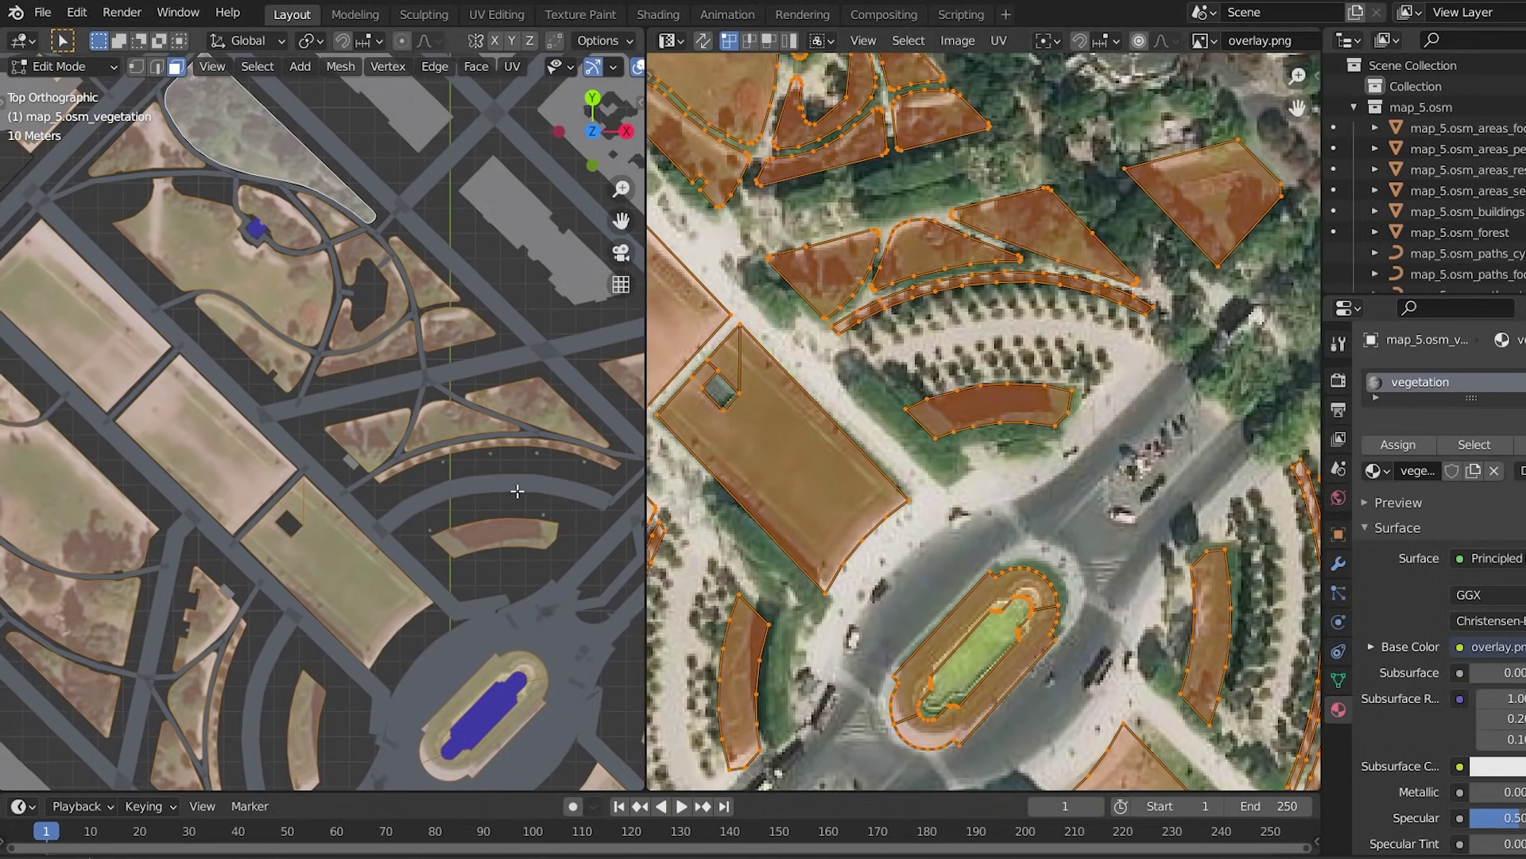
pyautogui.press('Tab')
pyautogui.scroll(-3, 518, 490)
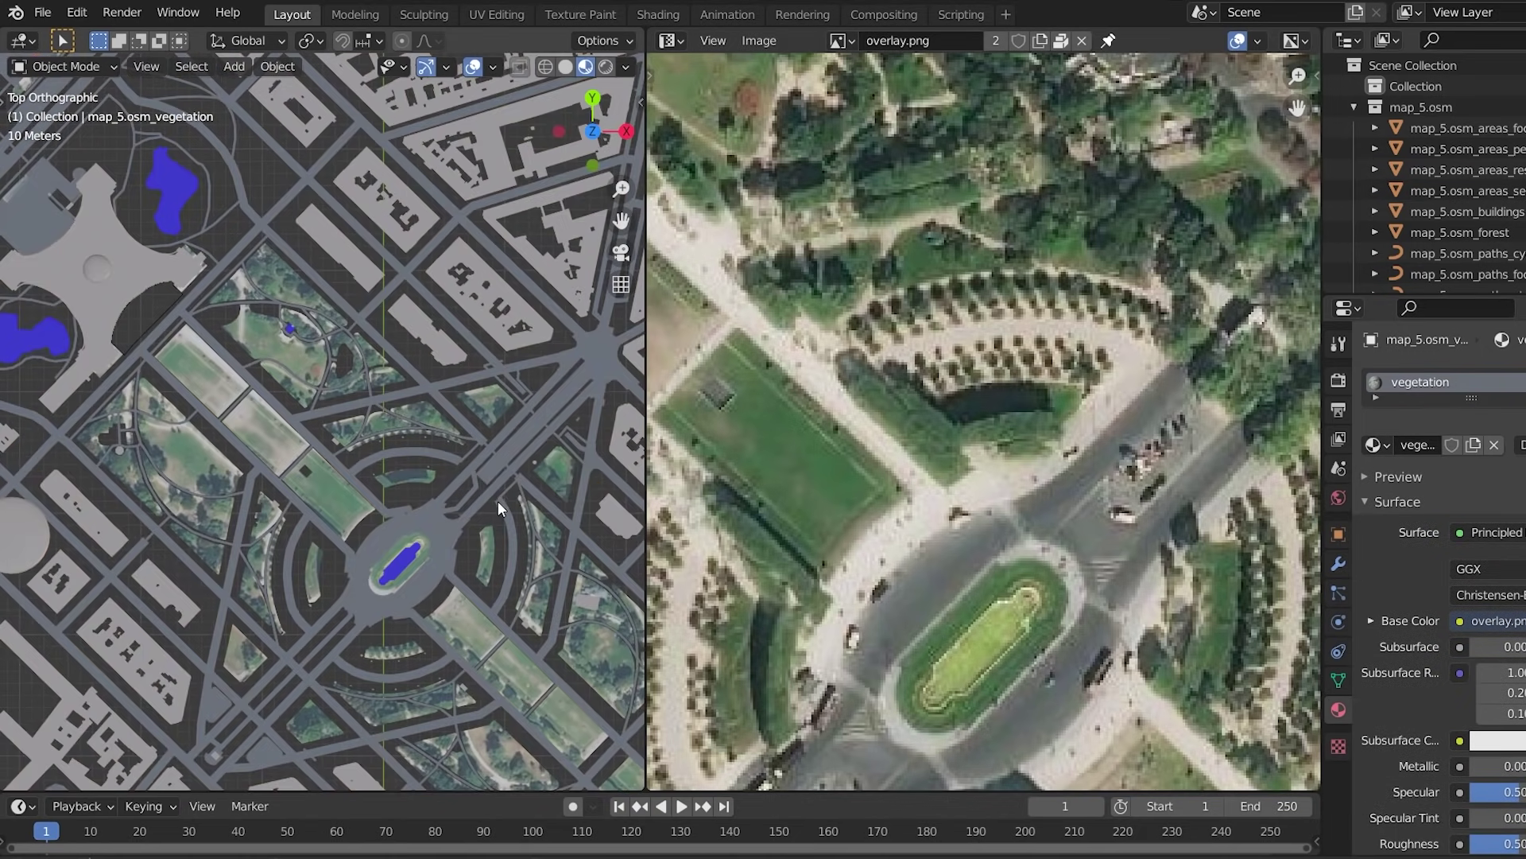
pyautogui.scroll(-5, 497, 501)
pyautogui.keyDown('shift'); pyautogui.scroll(5, 477, 586); pyautogui.keyUp('shift')
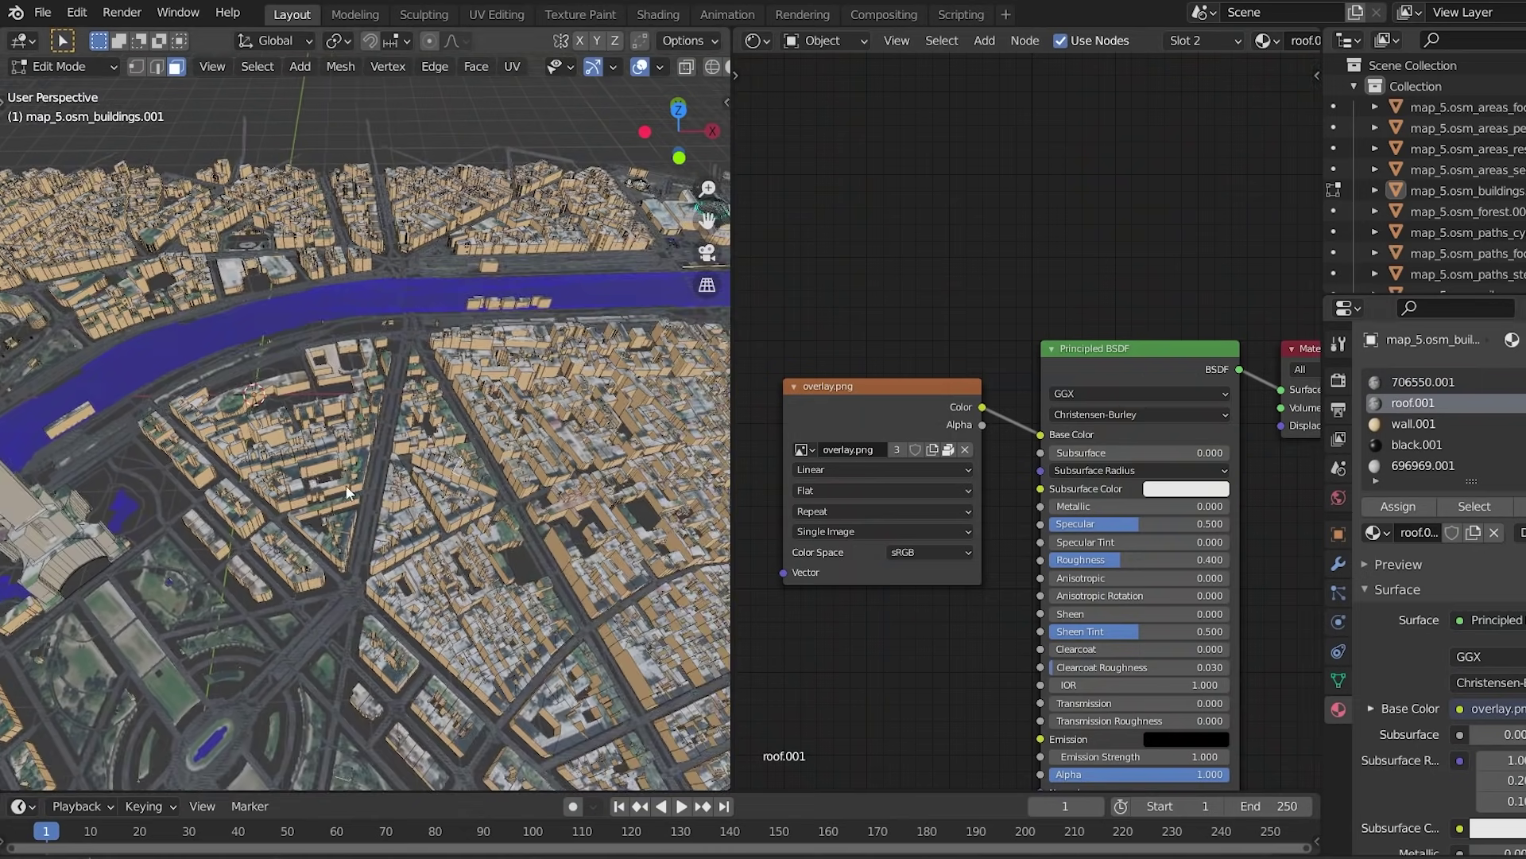
# Step: Leave building Edit Mode, deselect everything and pan over the rooftops
pyautogui.press('Tab')
pyautogui.moveTo(346, 485); pyautogui.dragTo(451, 475, button='middle')
pyautogui.press('a')
pyautogui.hotkey('alt', 'a')
pyautogui.scroll(6, 445, 455)
pyautogui.keyDown('shift'); pyautogui.moveTo(374, 431); pyautogui.dragTo(369, 370, button='middle'); pyautogui.keyUp('shift')
pyautogui.scroll(-6, 386, 388)
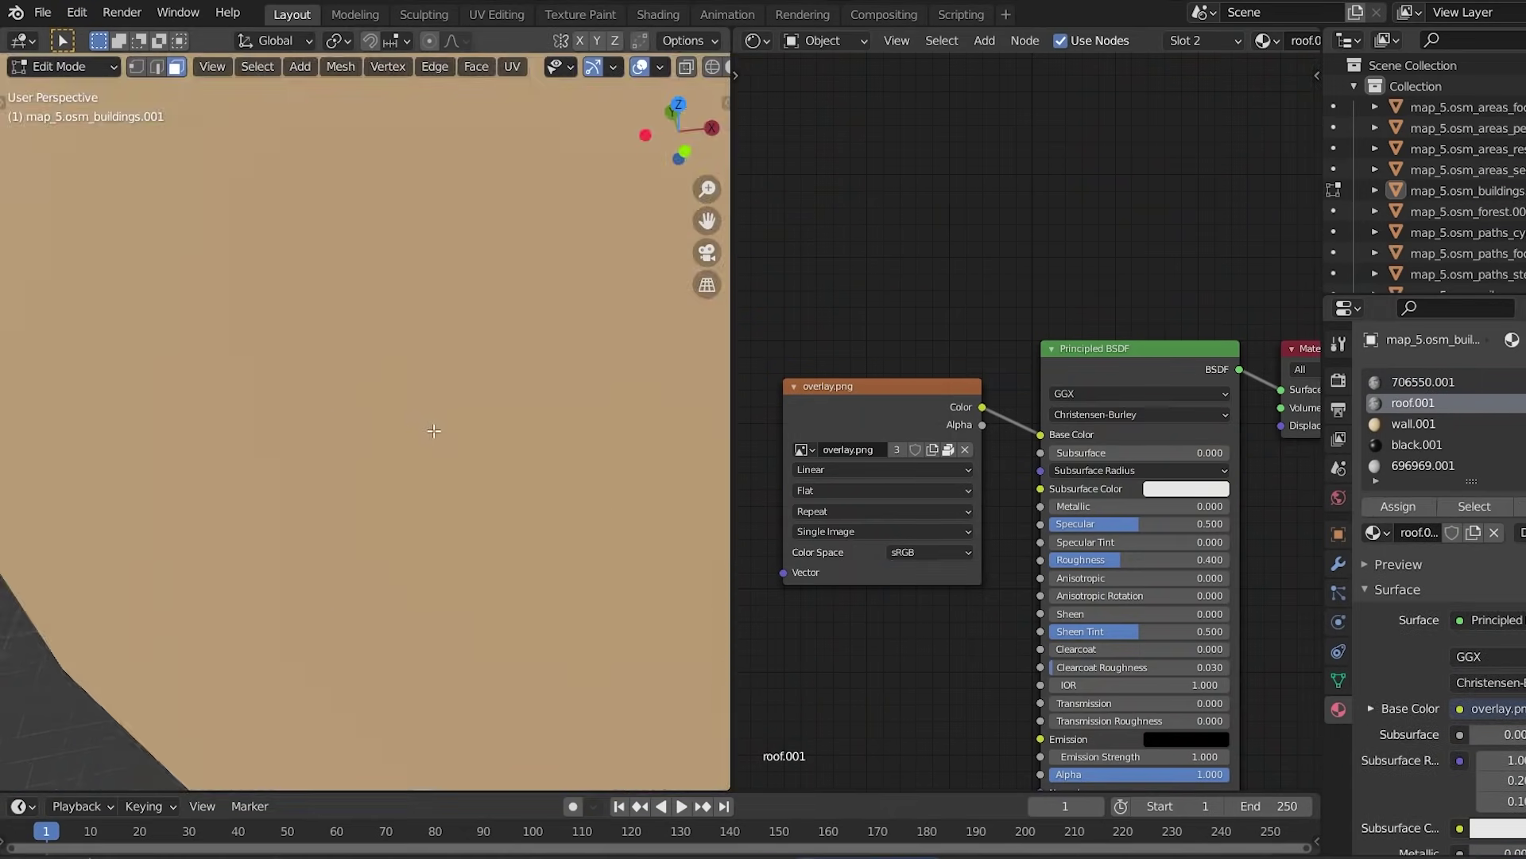
# Step: Undo the earlier changes back to the untextured roofs
pyautogui.scroll(-8, 433, 431)
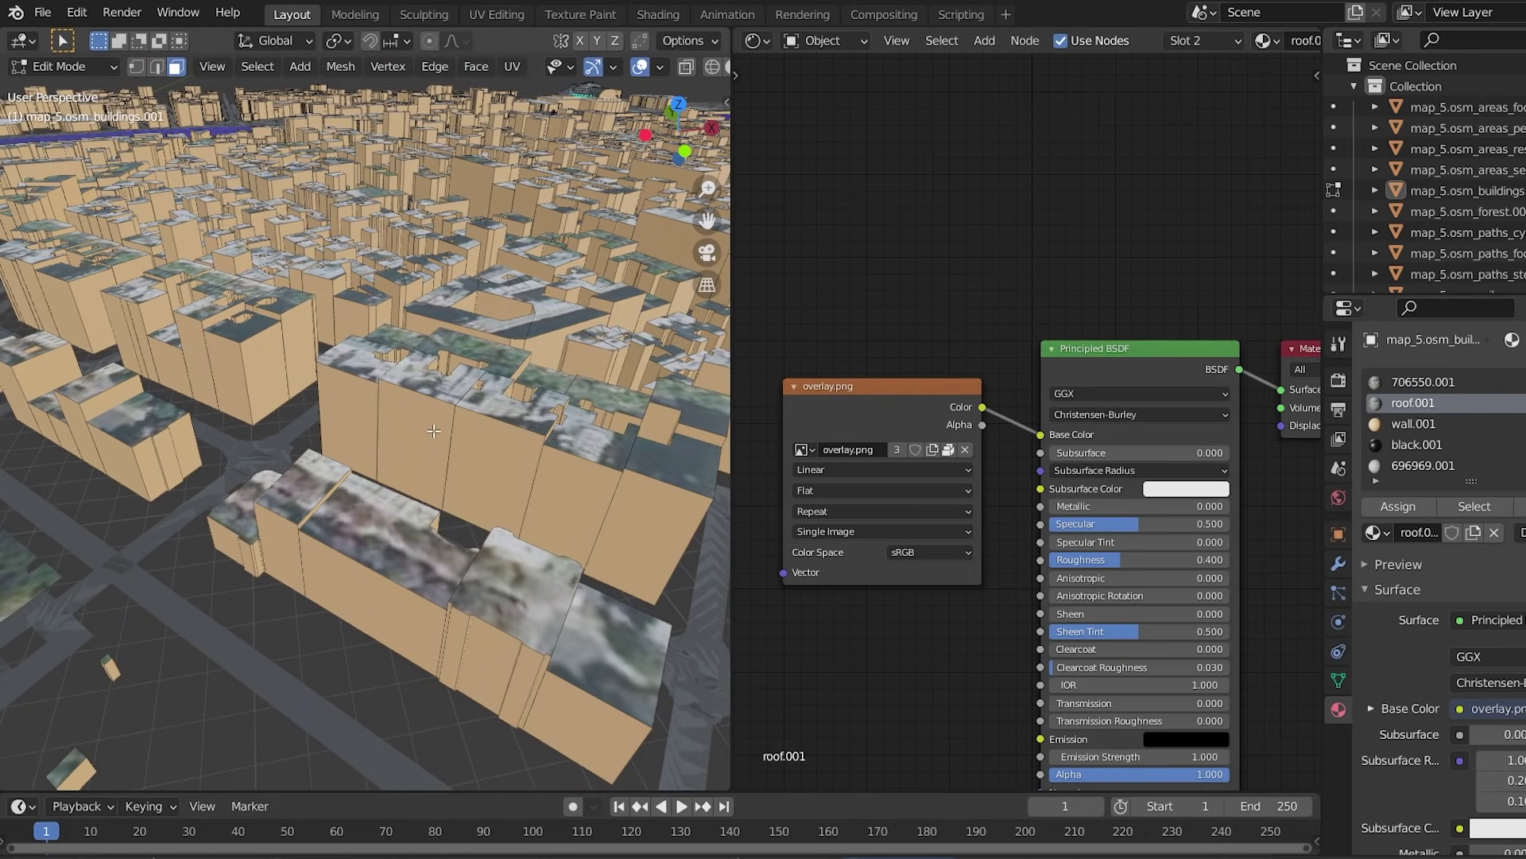
pyautogui.hotkey('ctrl', 'z')
pyautogui.hotkey('ctrl', 'z')
pyautogui.hotkey('ctrl', 'z')
pyautogui.hotkey('ctrl', 'z')
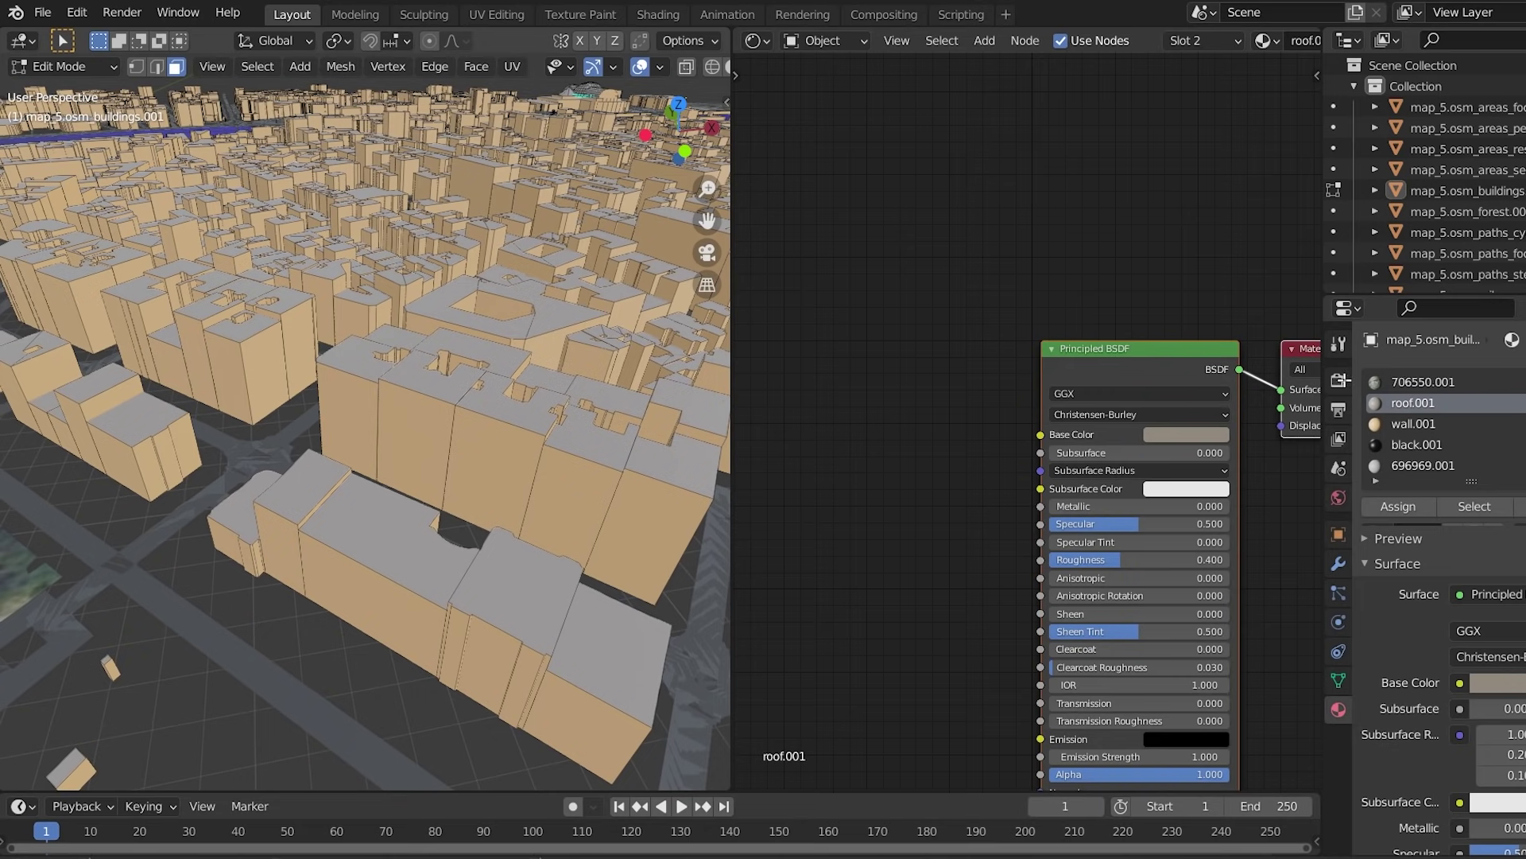
pyautogui.hotkey('ctrl', 'z')
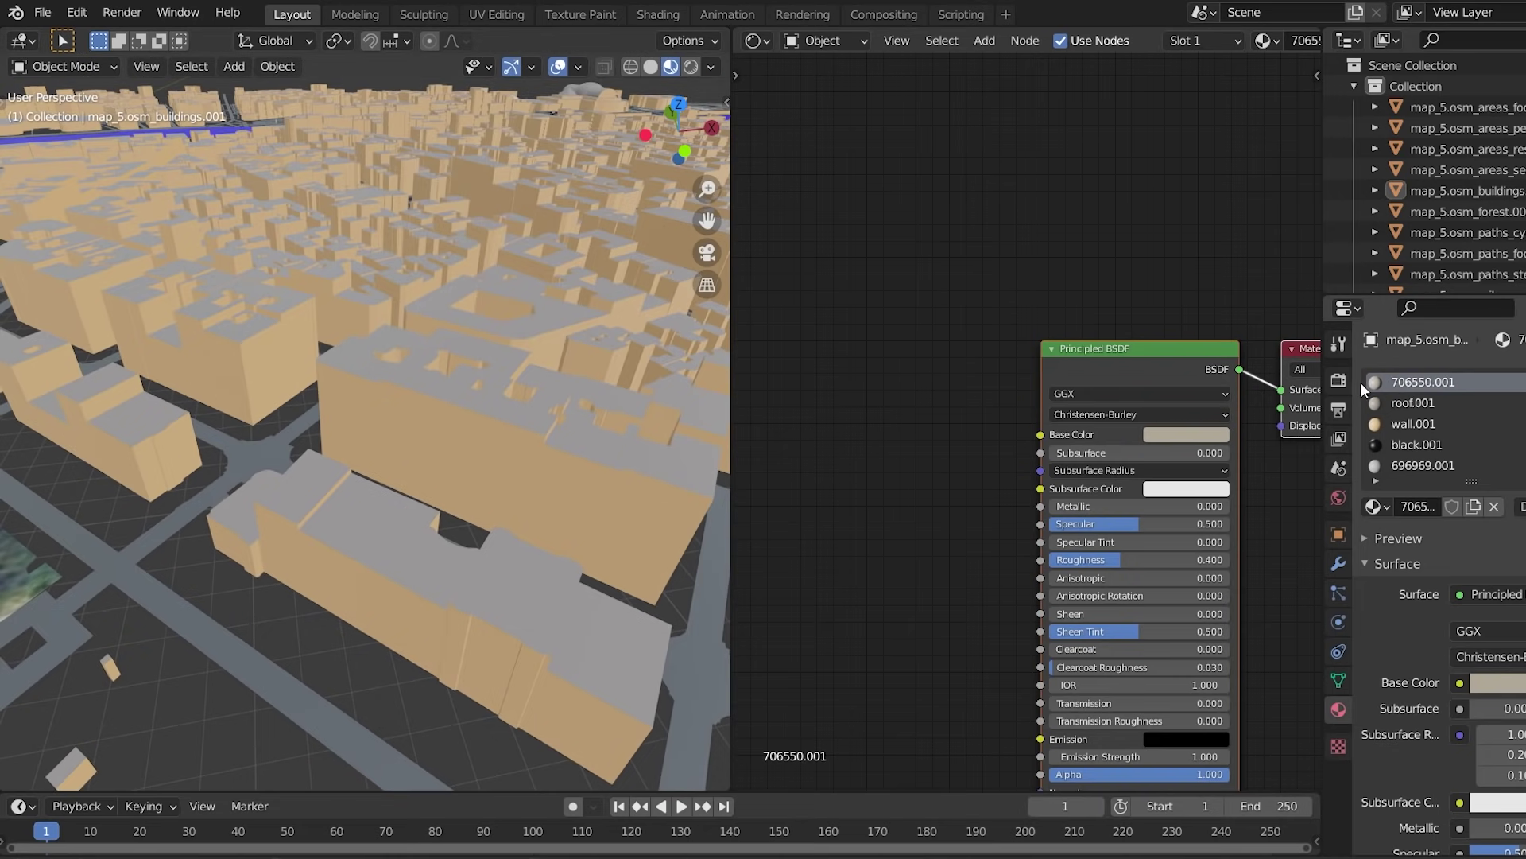
# Step: Make roof.001 the active material and work on the building roofs in Edit Mode
pyautogui.click(1448, 403)
pyautogui.press('Tab')
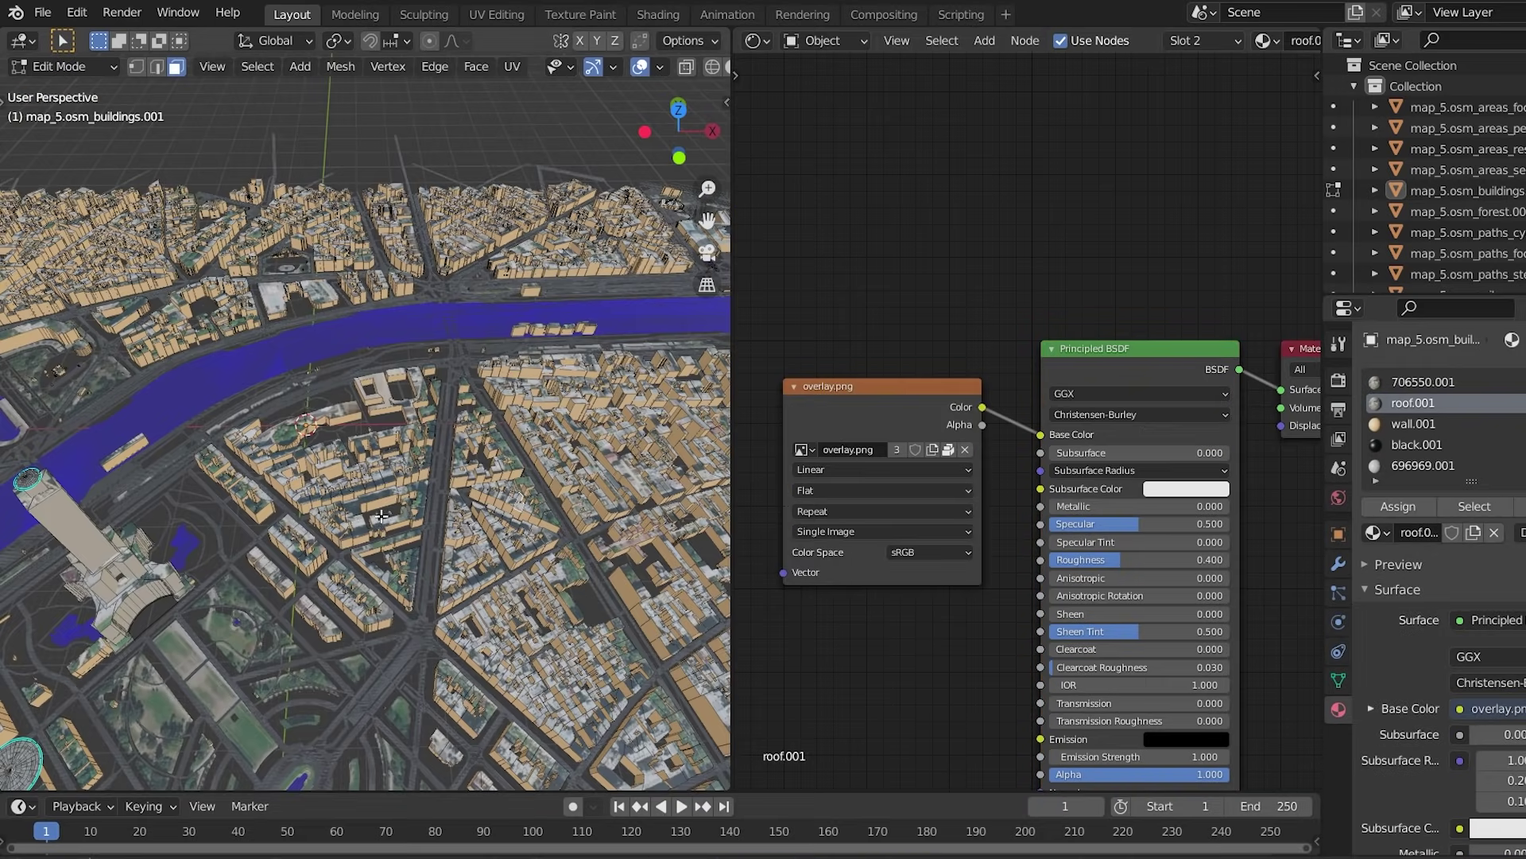
pyautogui.moveTo(381, 516); pyautogui.dragTo(385, 361, button='middle')
pyautogui.press('Tab')
pyautogui.scroll(6, 370, 380)
pyautogui.scroll(-5, 371, 375)
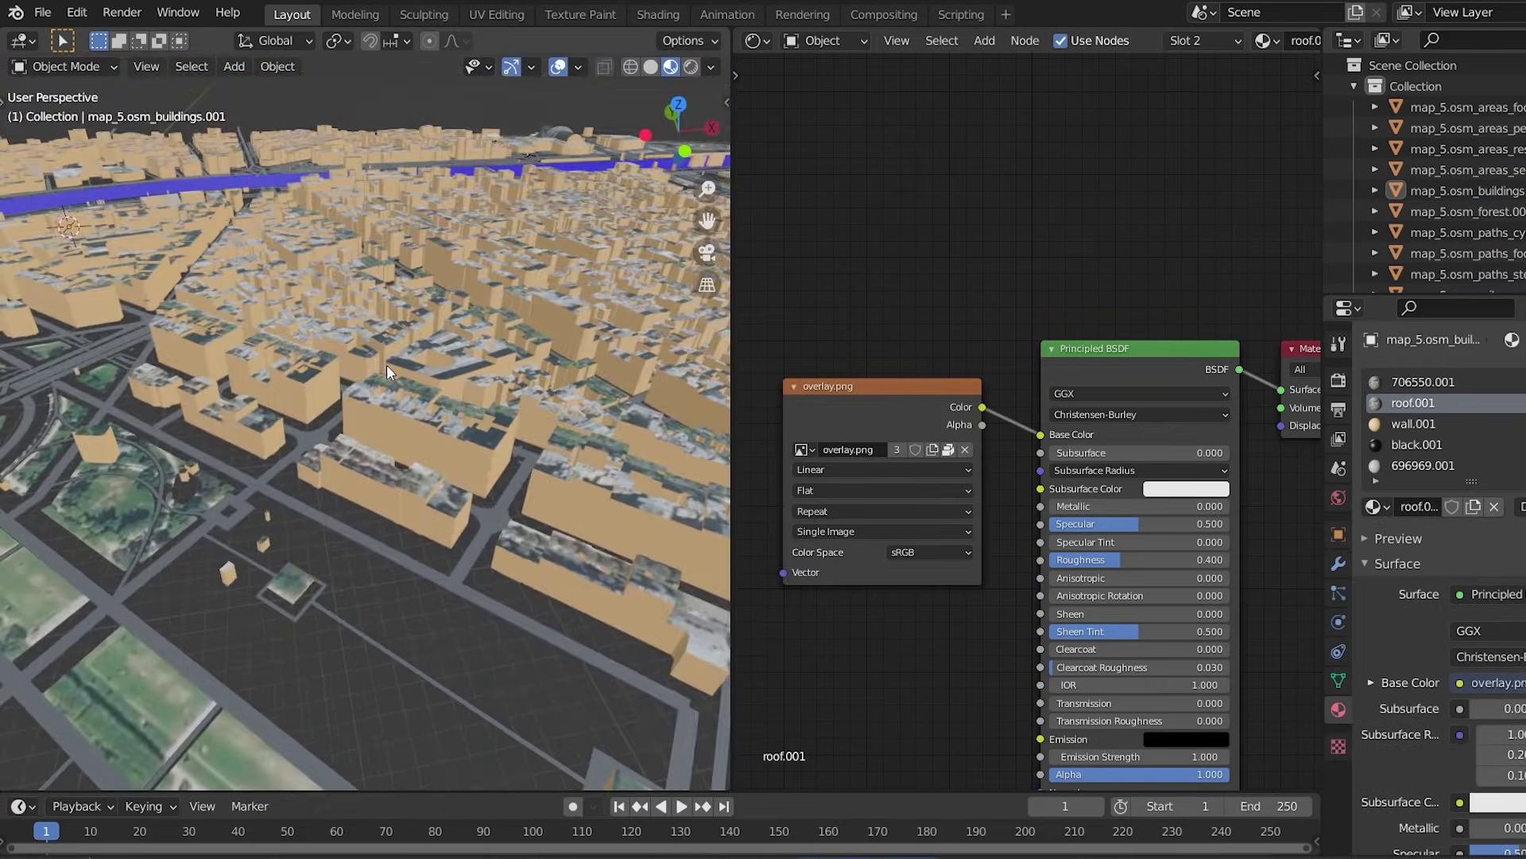
pyautogui.press('Tab')
pyautogui.scroll(6, 414, 406)
pyautogui.scroll(-3, 433, 430)
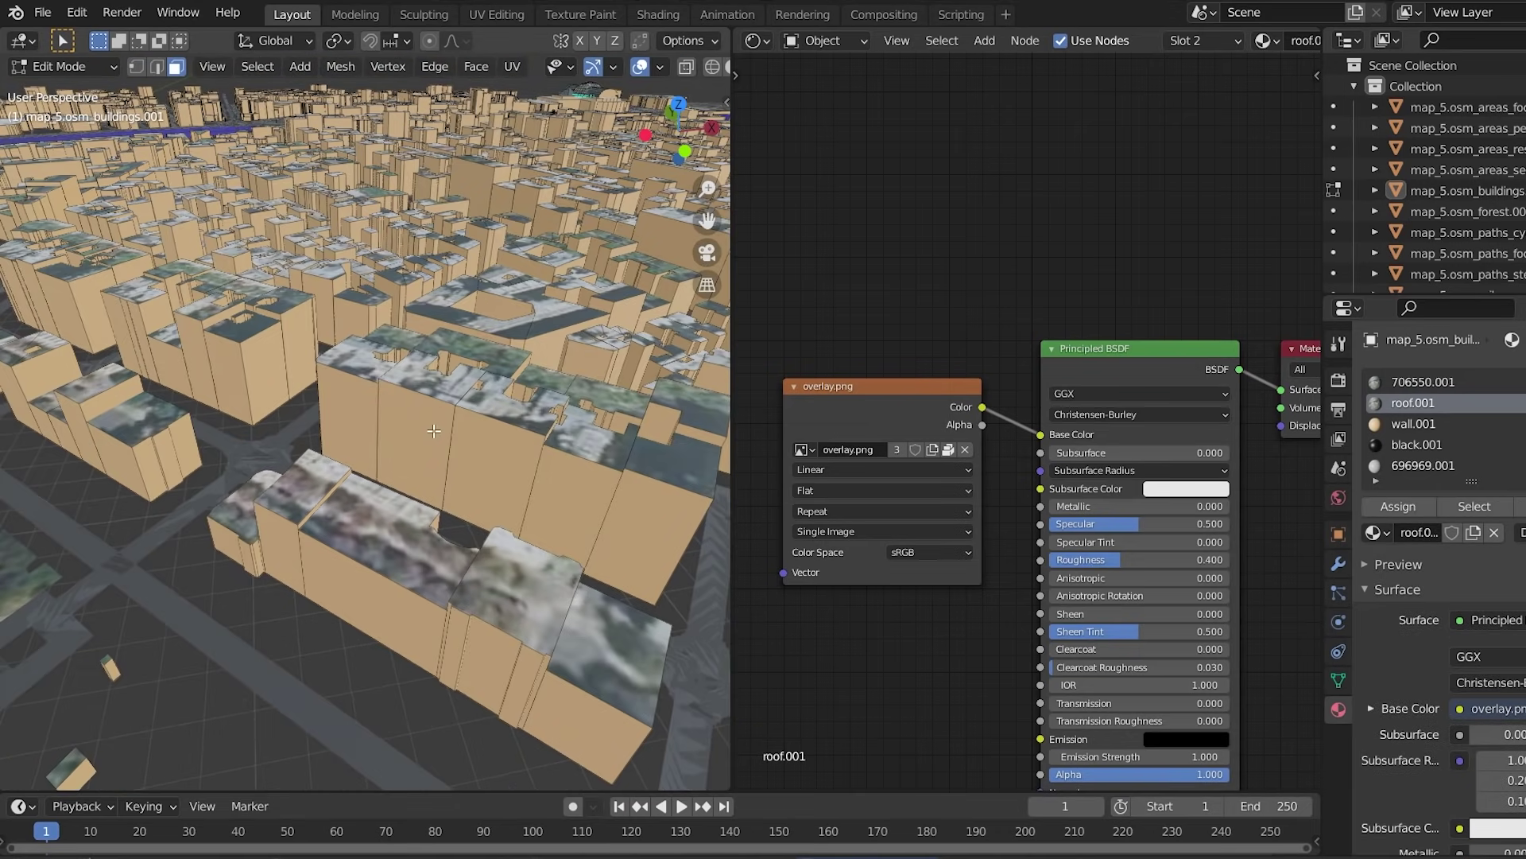
pyautogui.hotkey('ctrl', 'z')
pyautogui.hotkey('ctrl', 'z')
pyautogui.hotkey('ctrl', 'z')
pyautogui.hotkey('ctrl', 'z')
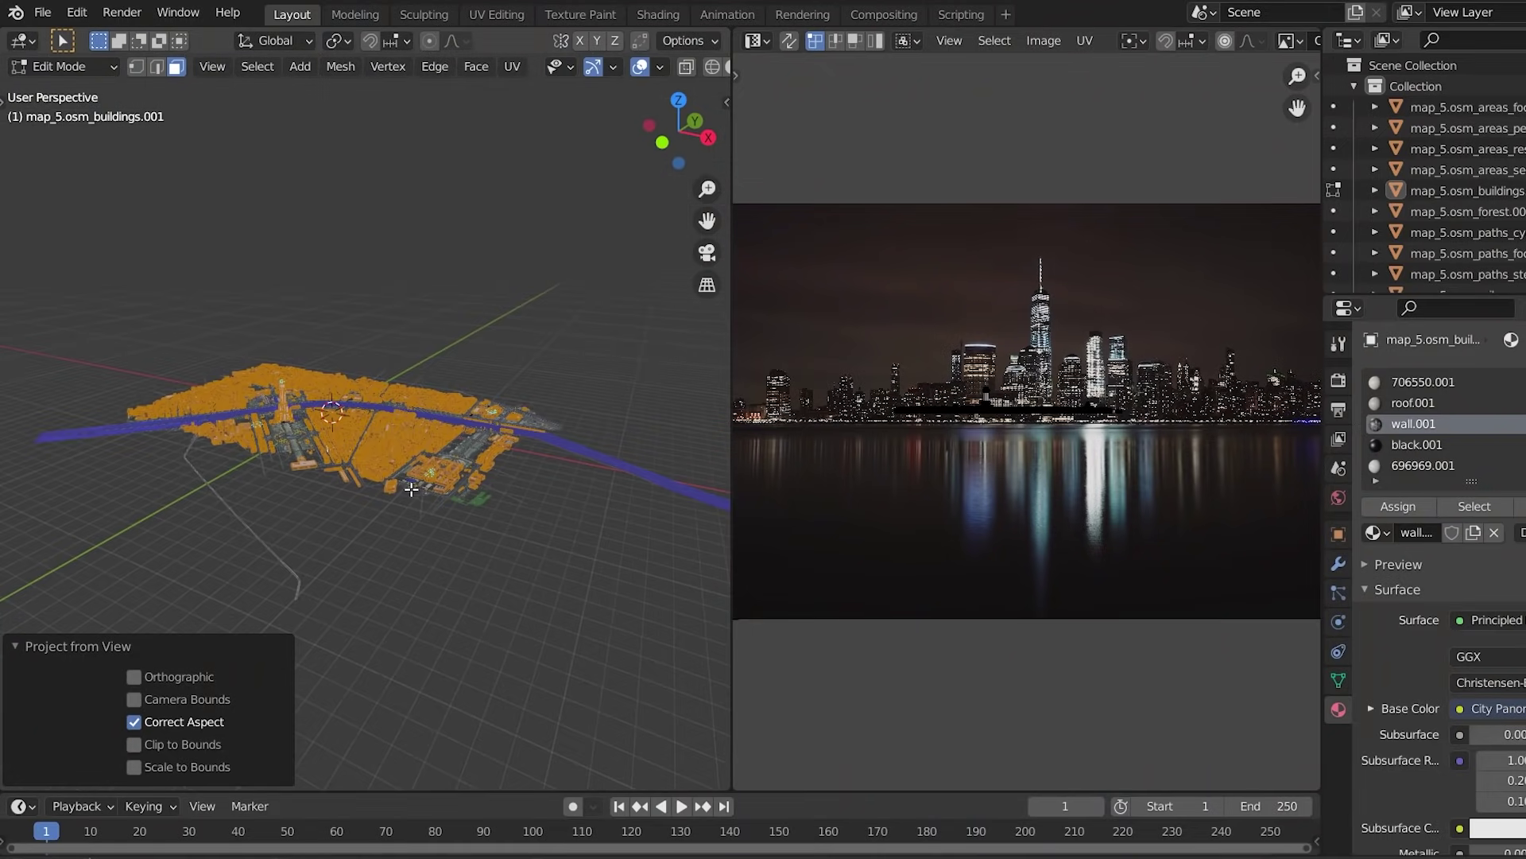
# Step: Scale and move the wall UVs across the City Panorama.jpg image
pyautogui.scroll(2, 411, 489)
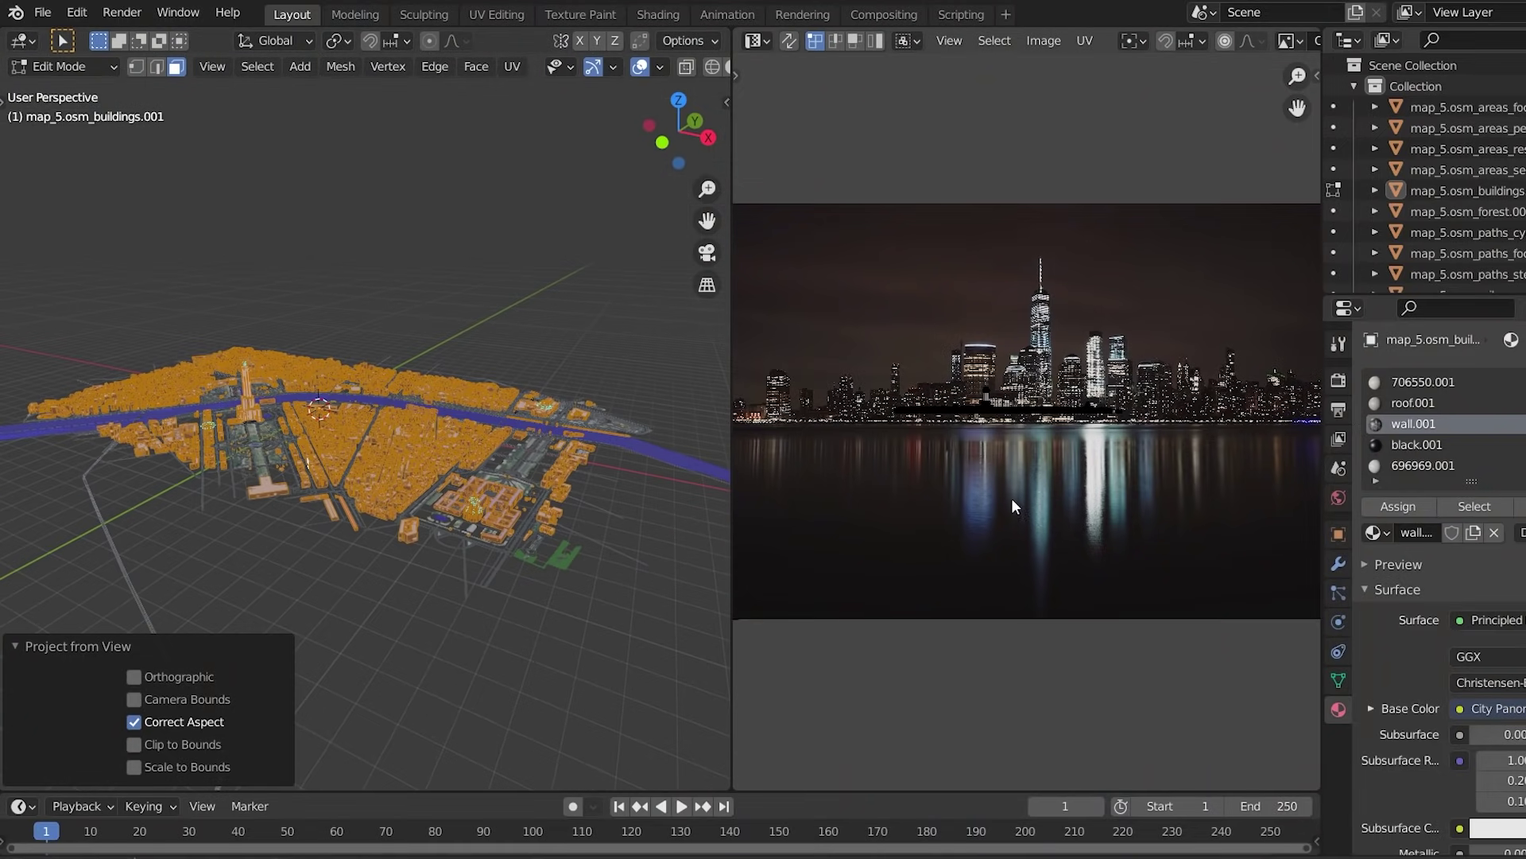
pyautogui.press('s')
pyautogui.click(905, 561)
pyautogui.scroll(-2, 905, 561)
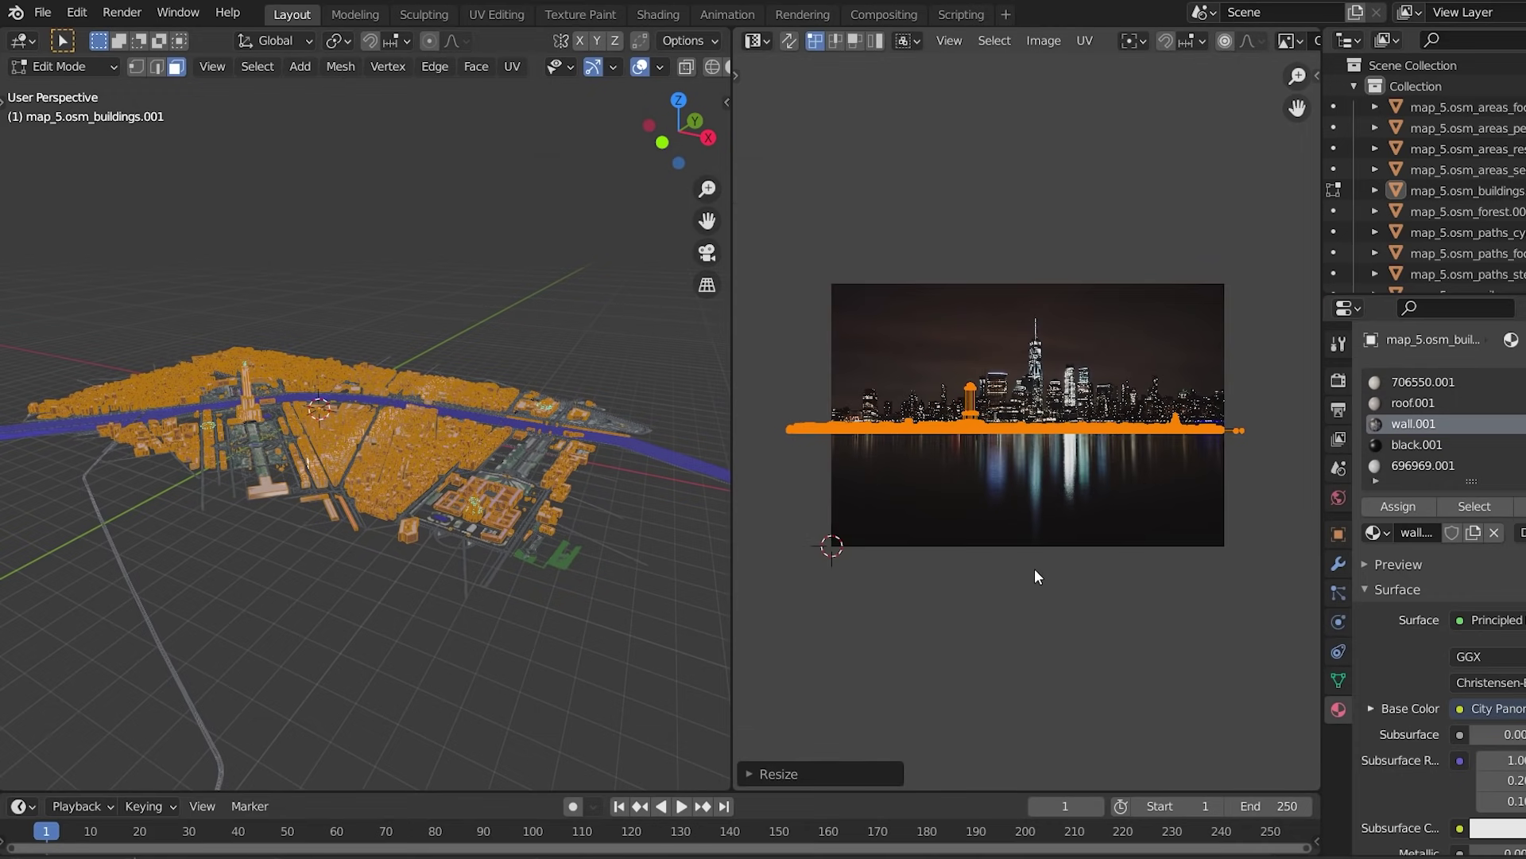
pyautogui.press('g')
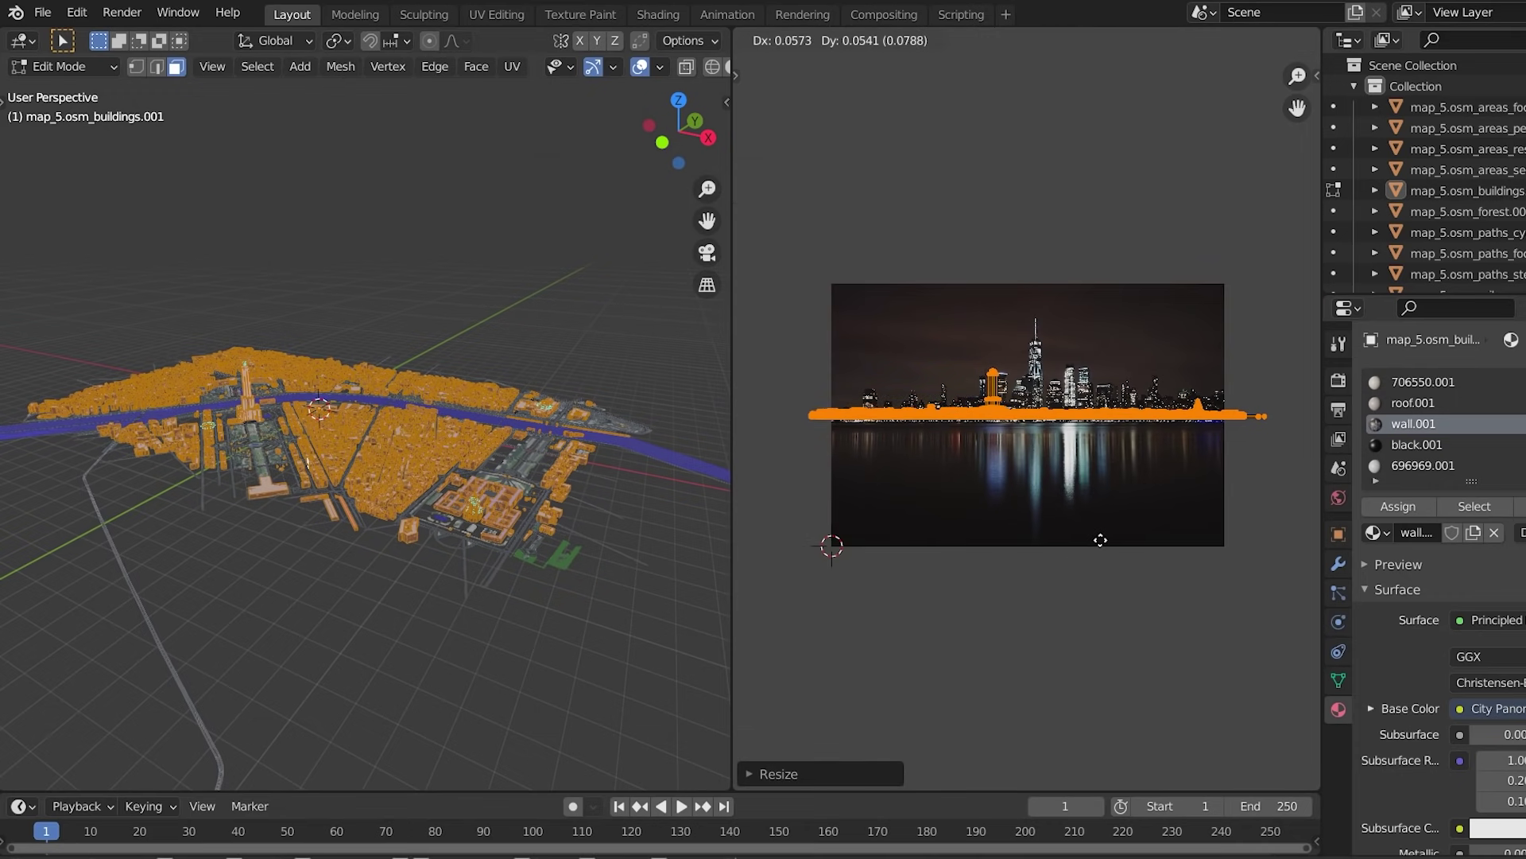
pyautogui.click(1100, 536)
pyautogui.scroll(5, 454, 504)
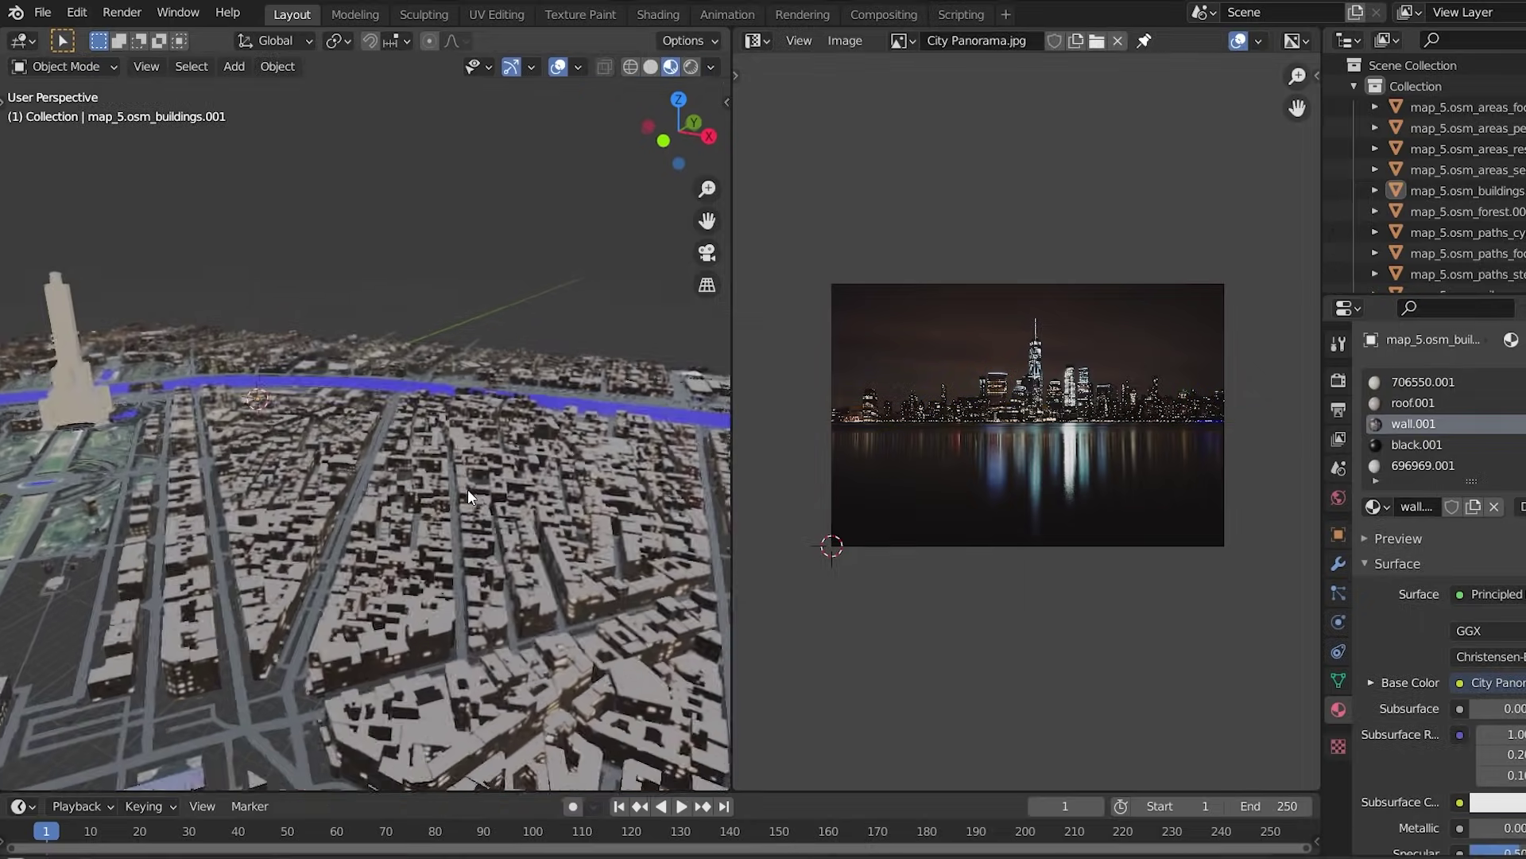
pyautogui.moveTo(468, 489); pyautogui.dragTo(474, 470, button='middle')
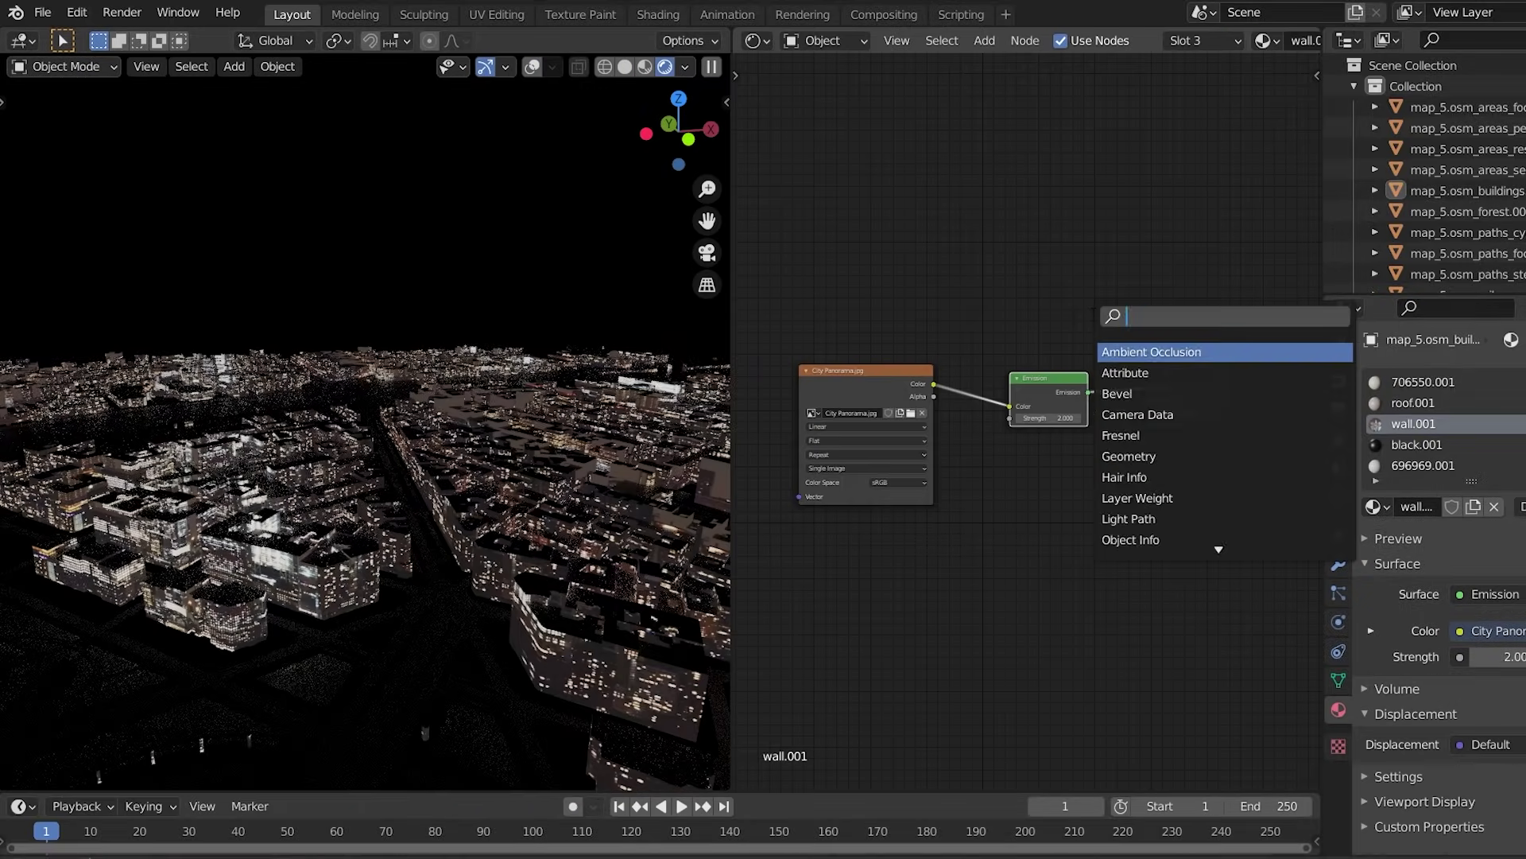
# Step: Insert an RGB Curves node before the Emission and shape an S-shaped contrast curve
pyautogui.write('rgb')
pyautogui.press('Down')
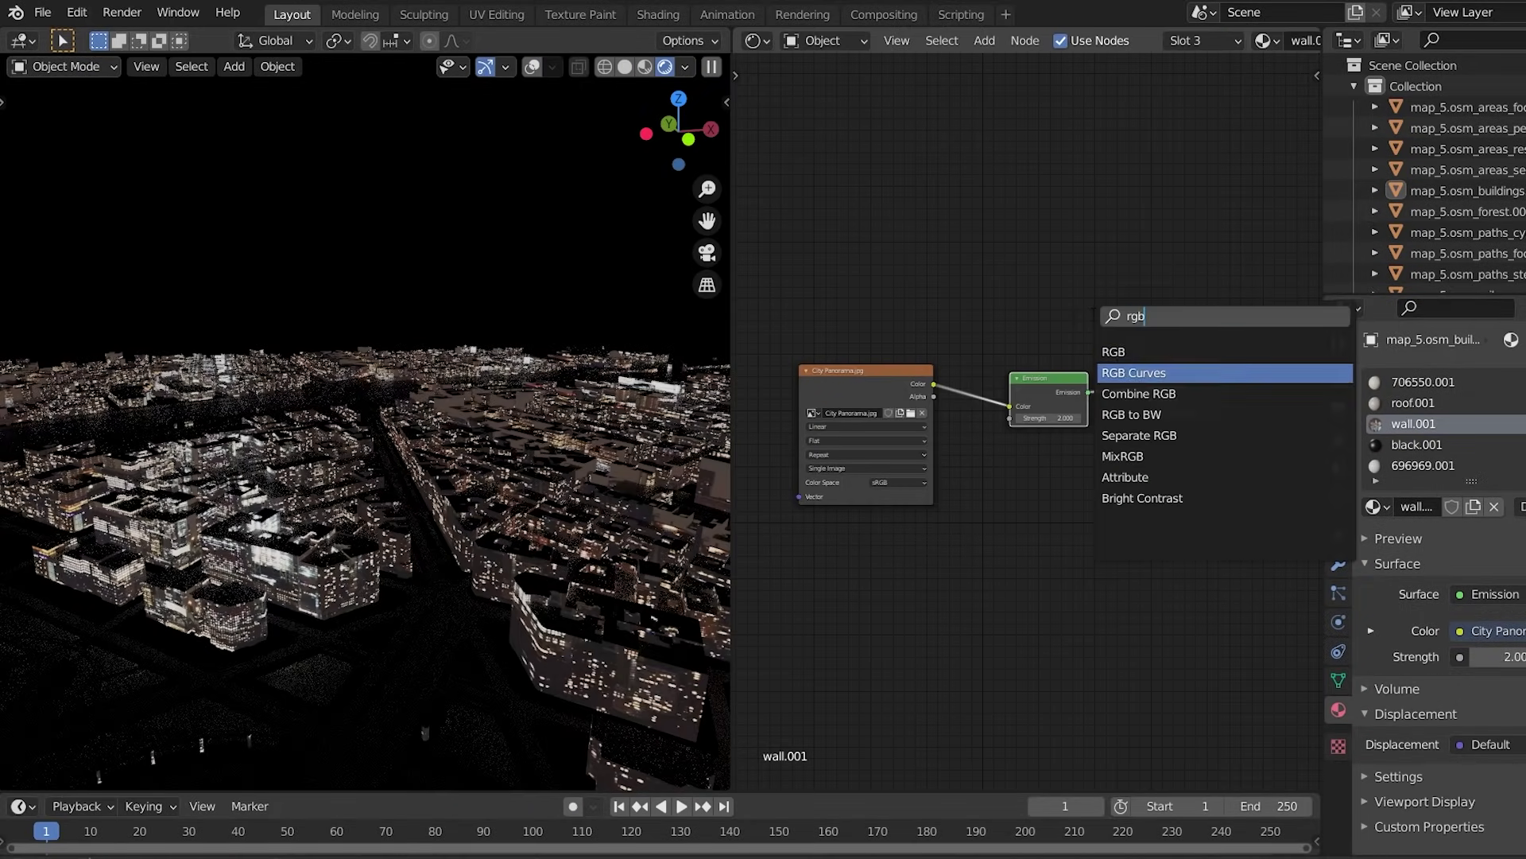
pyautogui.press('Return')
pyautogui.click(981, 316)
pyautogui.scroll(4, 1034, 413)
pyautogui.moveTo(1088, 376); pyautogui.dragTo(1021, 346, button='middle')
pyautogui.moveTo(961, 397); pyautogui.dragTo(956, 418)
pyautogui.moveTo(1015, 375); pyautogui.dragTo(1012, 360)
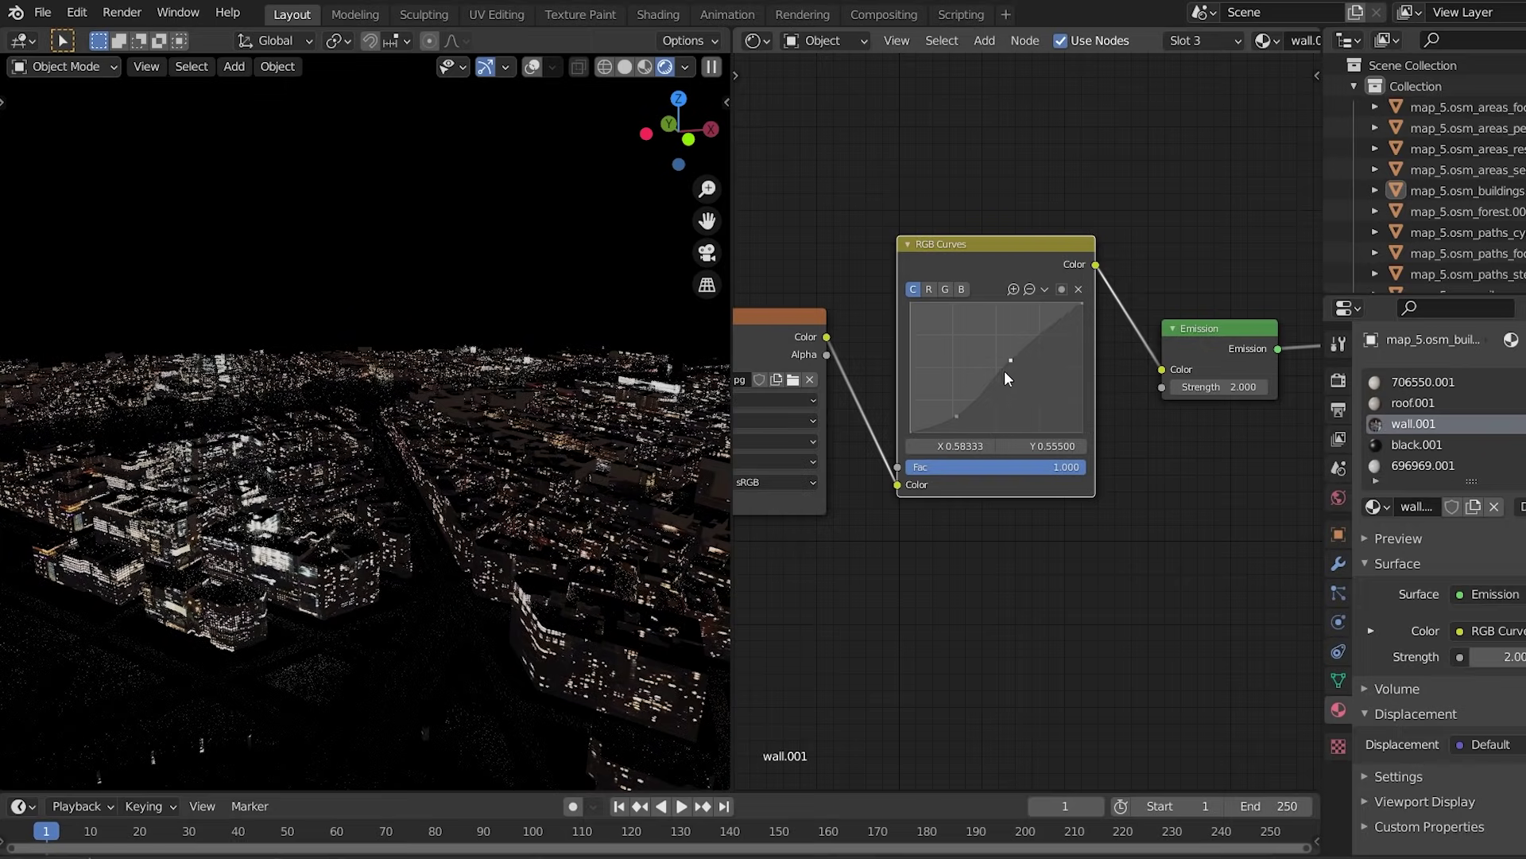
pyautogui.click(956, 421)
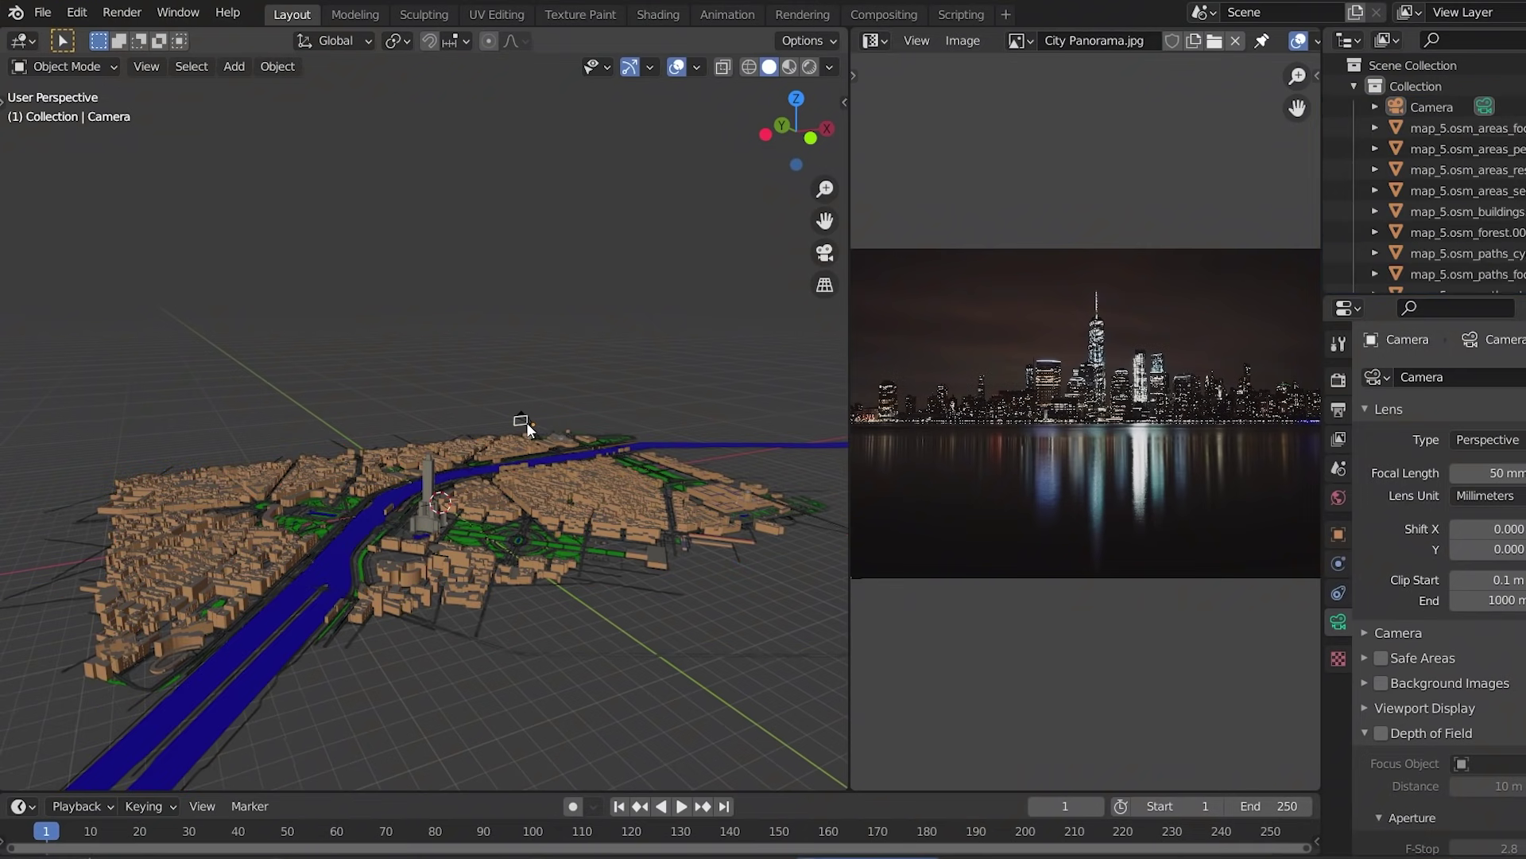
# Step: Lower the scene camera vertically and push it forward along its view
pyautogui.press('KP_0')
pyautogui.click(345, 391)
pyautogui.scroll(1, 454, 390)
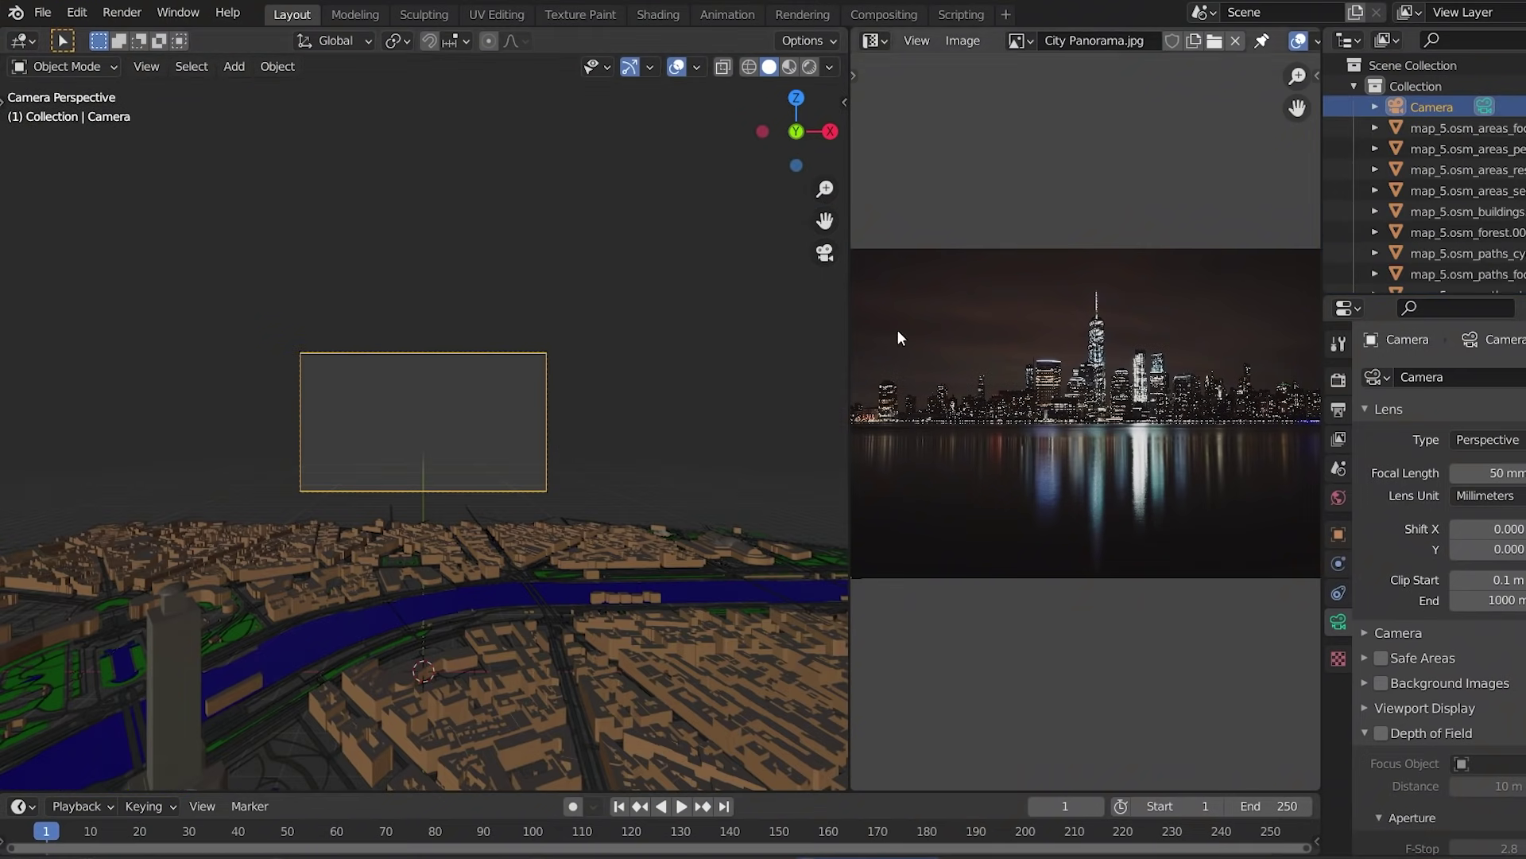
pyautogui.scroll(2, 620, 450)
pyautogui.press('g')
pyautogui.press('z')
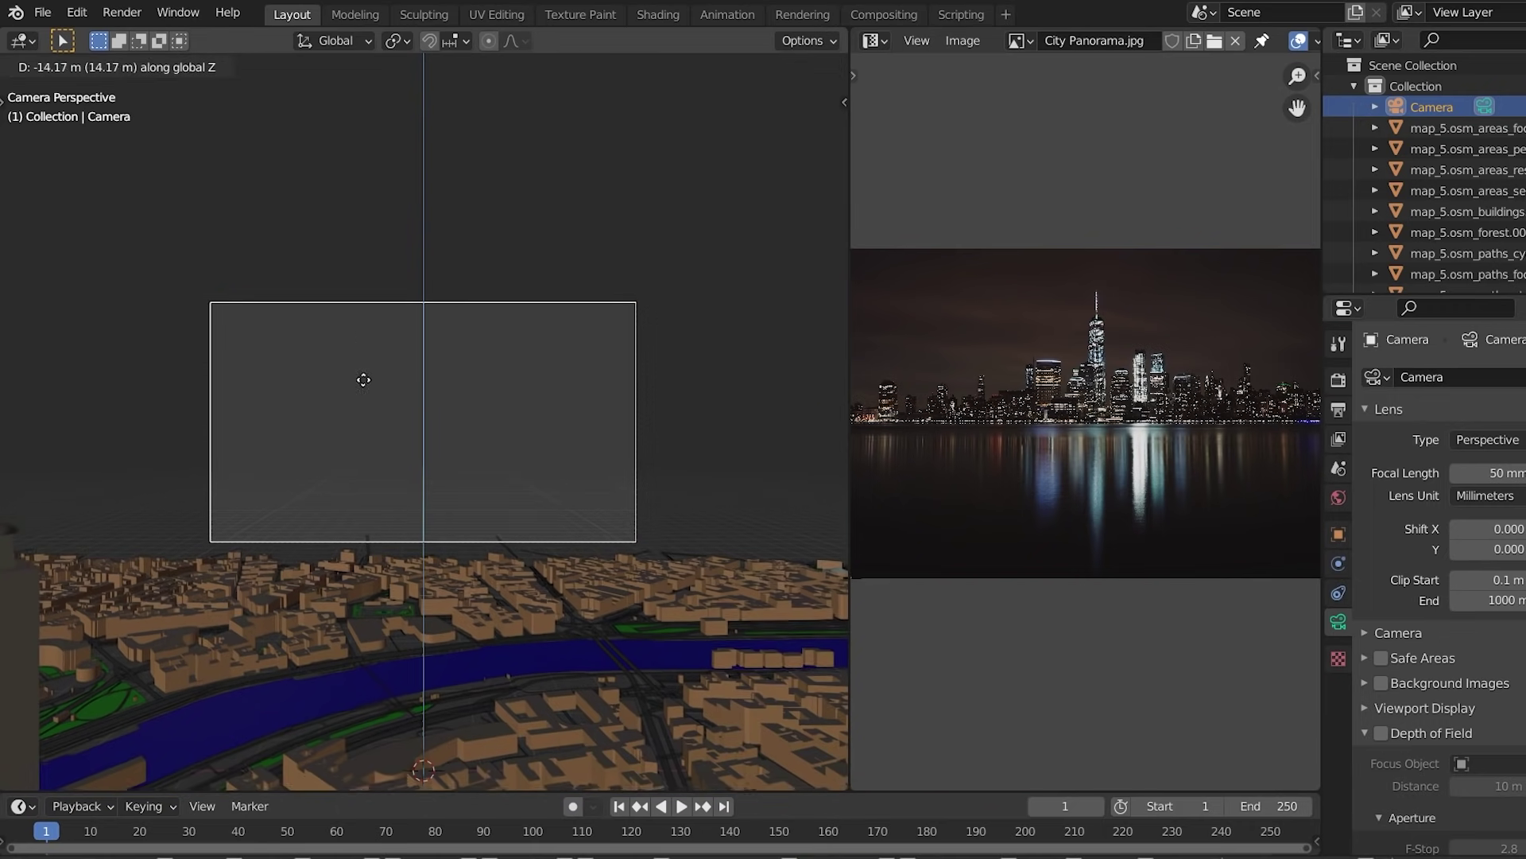
pyautogui.click(368, 389)
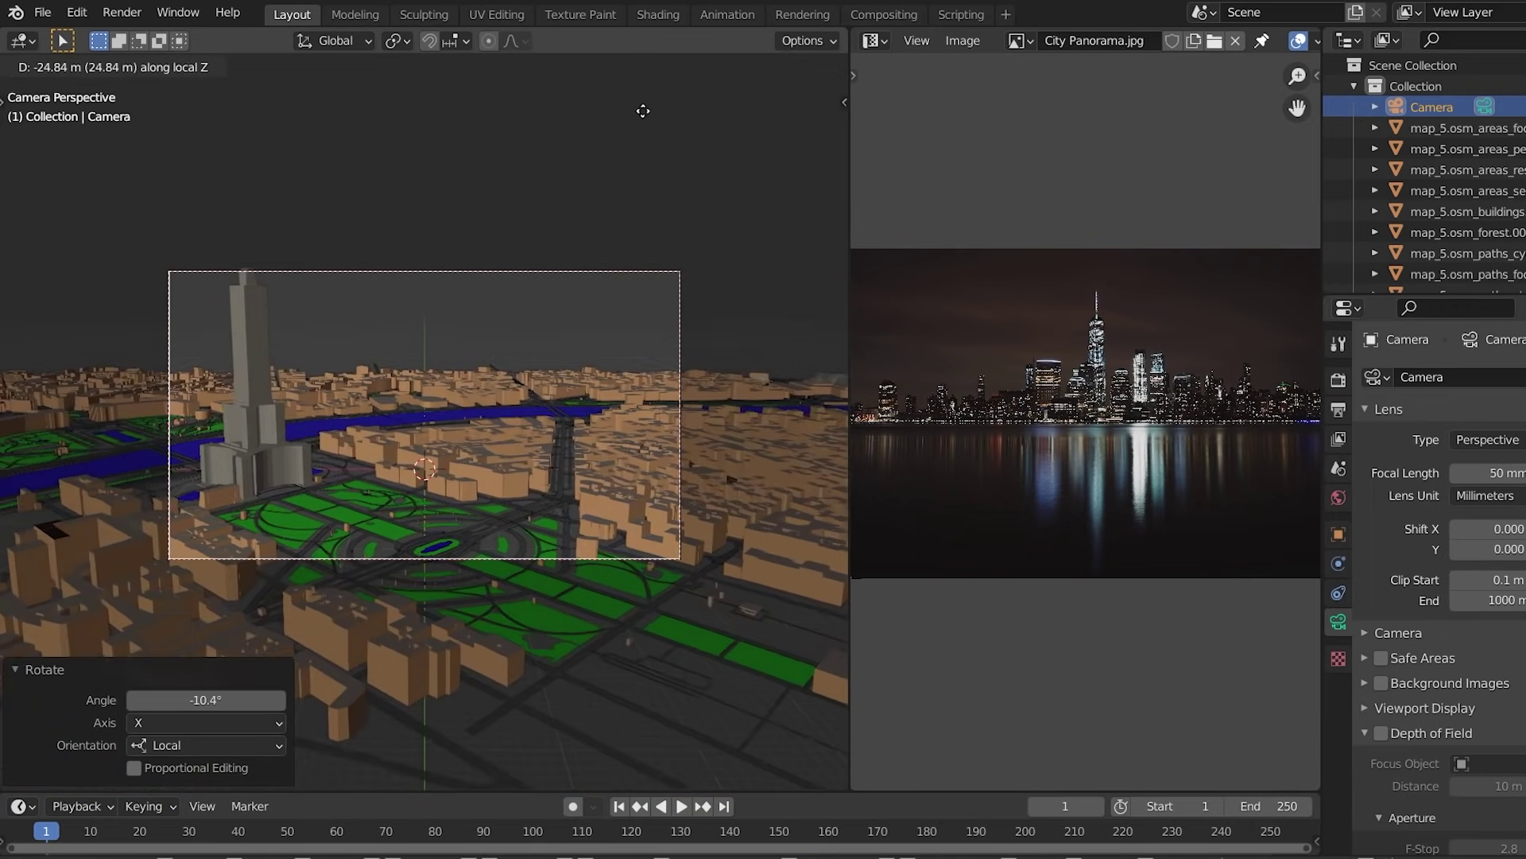
pyautogui.click(628, 685)
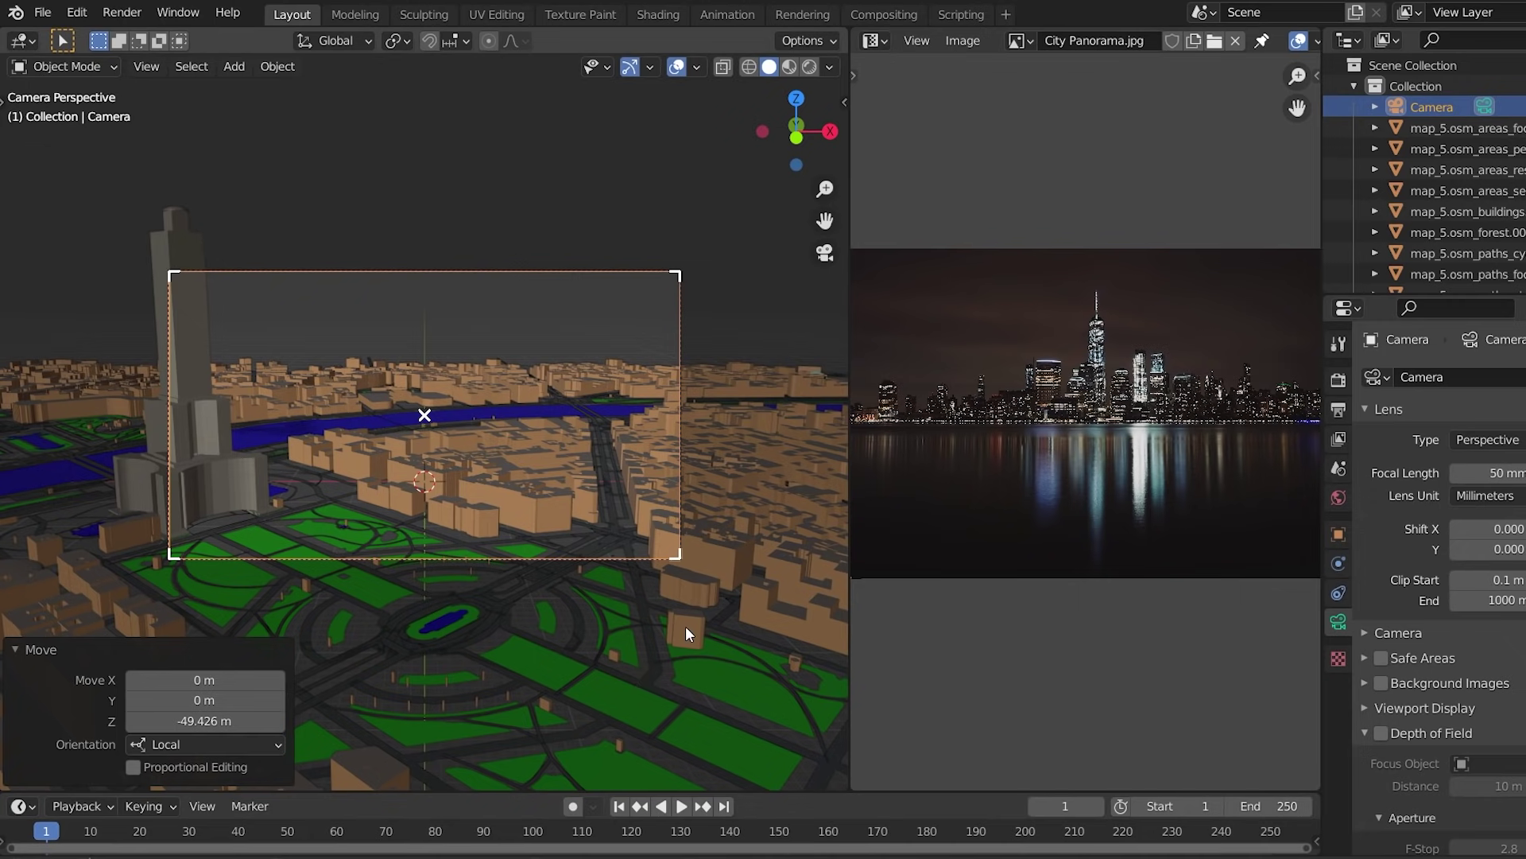
# Step: Tilt the camera around its local X axis
pyautogui.press('g')
pyautogui.press('Escape')
pyautogui.press('r')
pyautogui.press('x')
pyautogui.press('x')
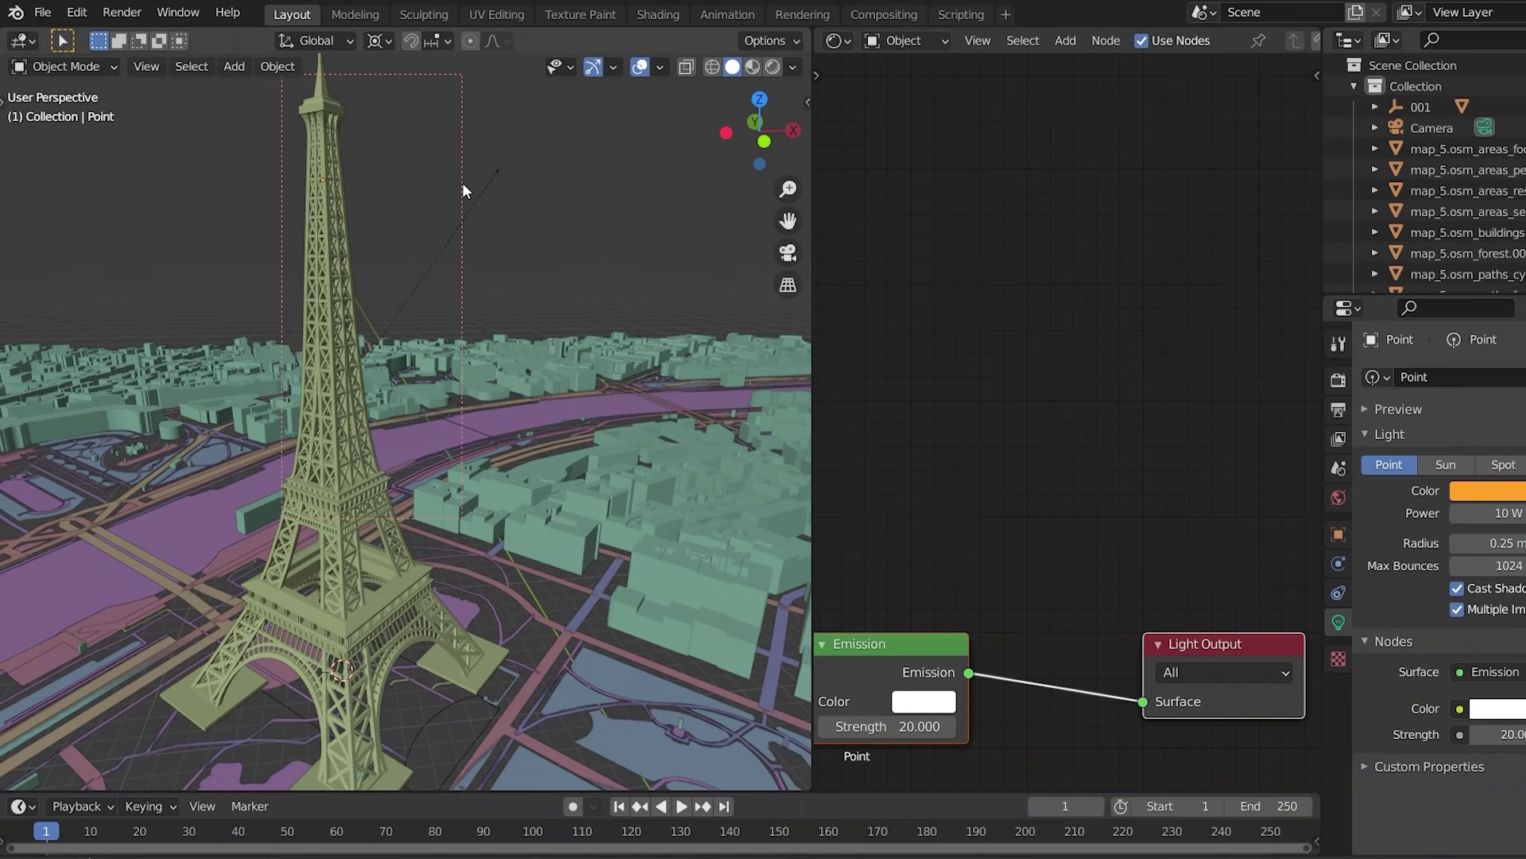
# Step: Duplicate the orange point light three times up the tower and limit the render region to it
pyautogui.hotkey('shift', 'd')
pyautogui.press('z')
pyautogui.click(463, 209)
pyautogui.hotkey('shift', 'd')
pyautogui.press('z')
pyautogui.click(463, 262)
pyautogui.hotkey('shift', 'd')
pyautogui.press('z')
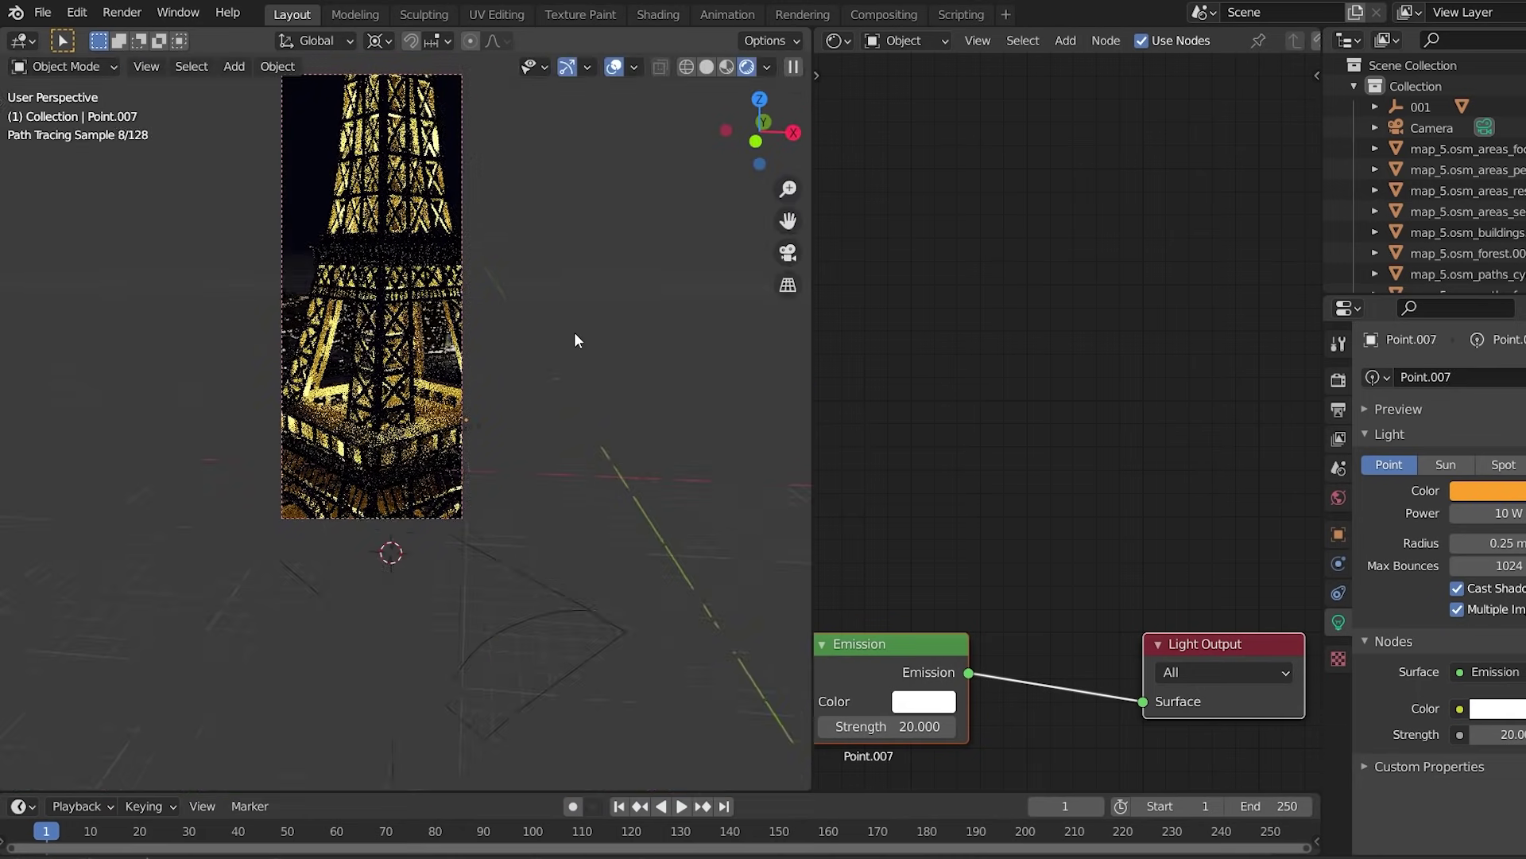
pyautogui.moveTo(140, 285); pyautogui.dragTo(150, 51)
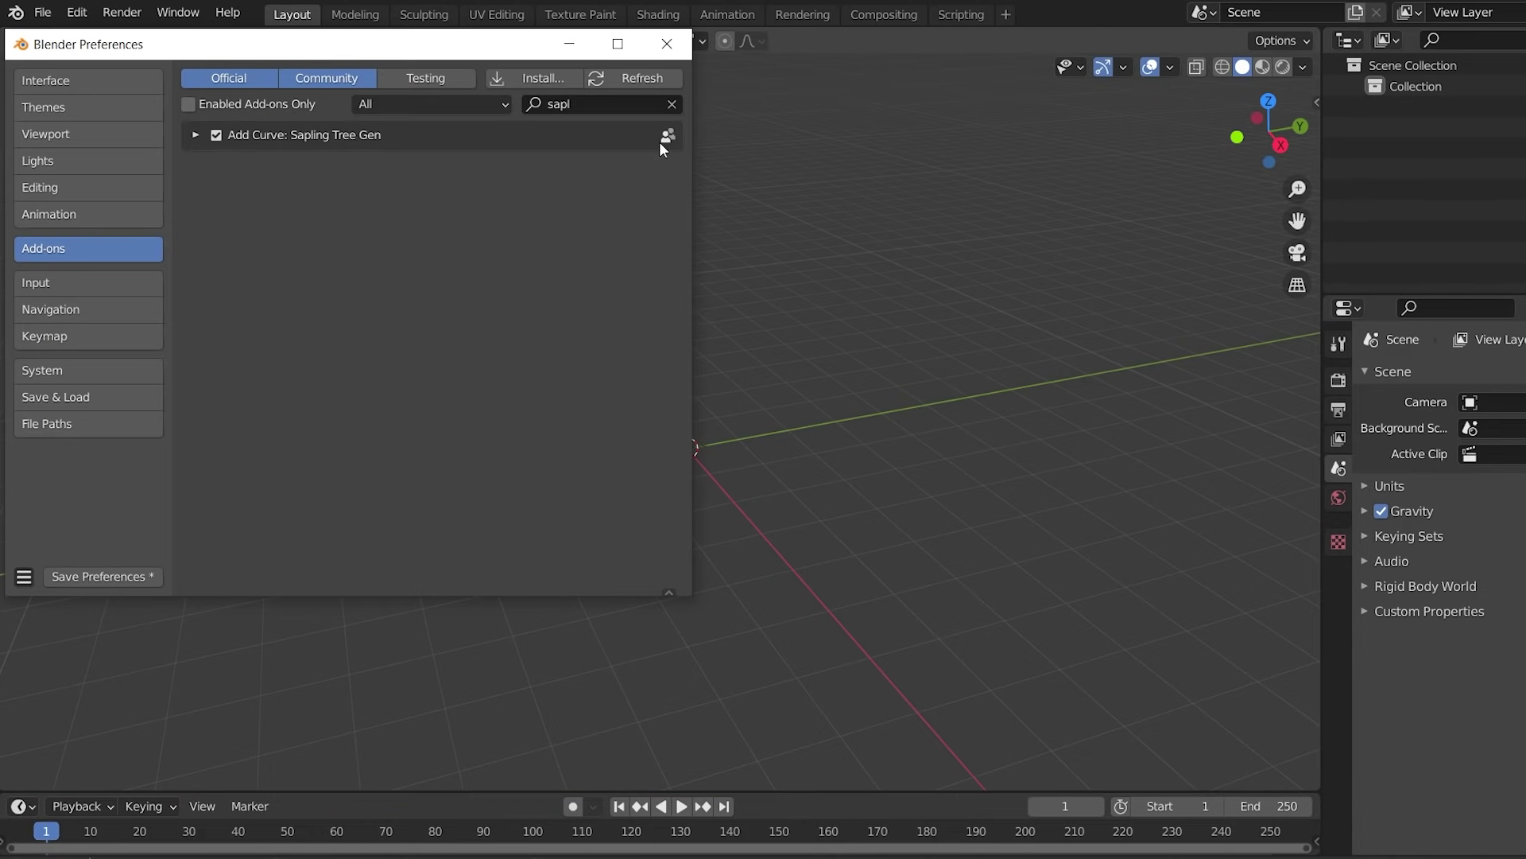
# Step: Close Preferences and add a Sapling Tree Gen tree, inspecting it in Edit Mode
pyautogui.click(665, 41)
pyautogui.hotkey('shift', 'a')
pyautogui.moveTo(675, 291)
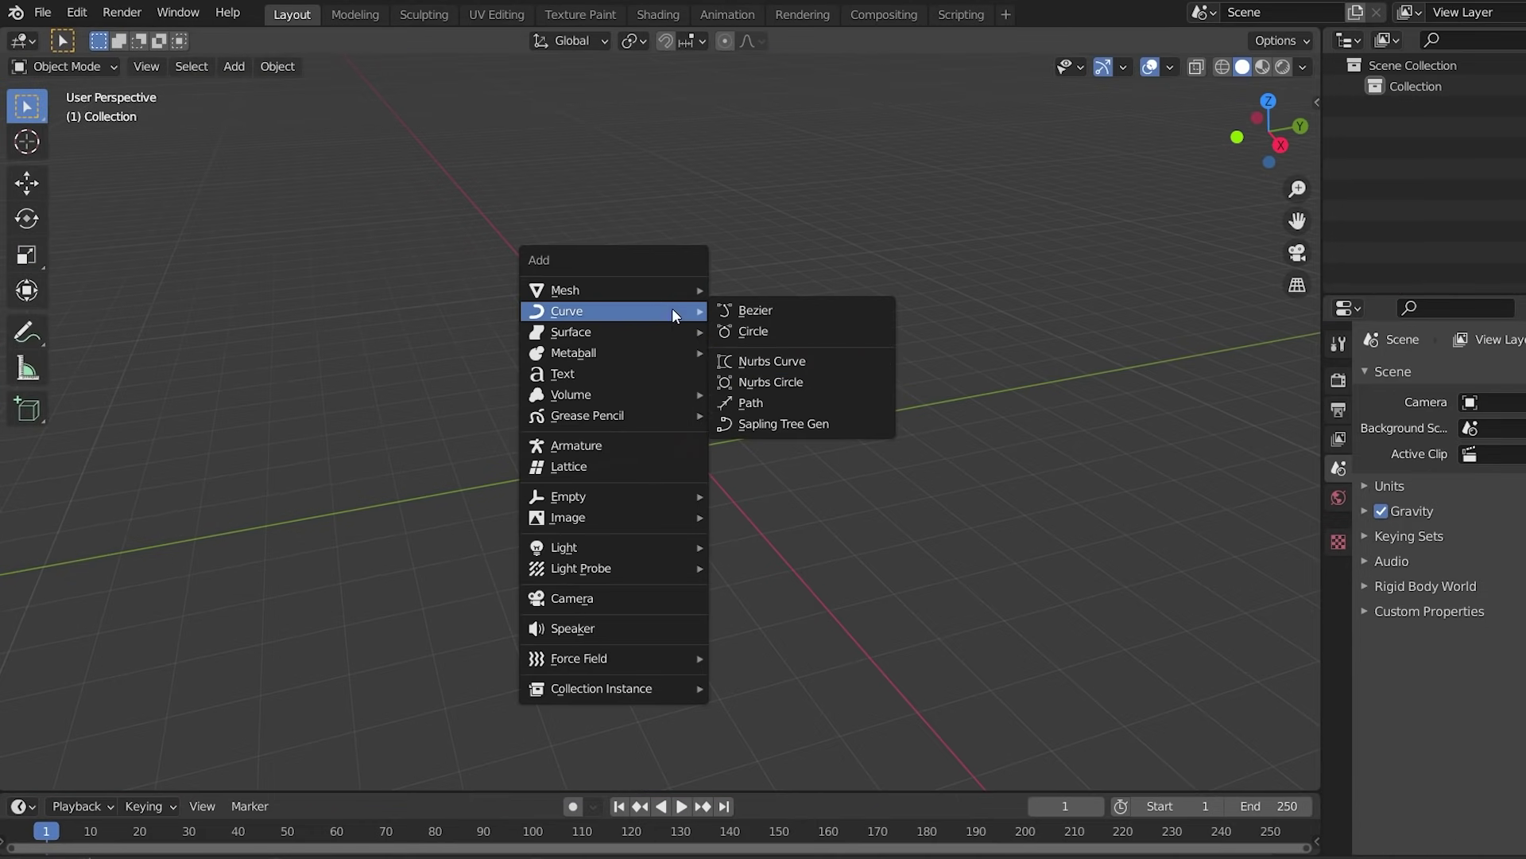
pyautogui.click(819, 424)
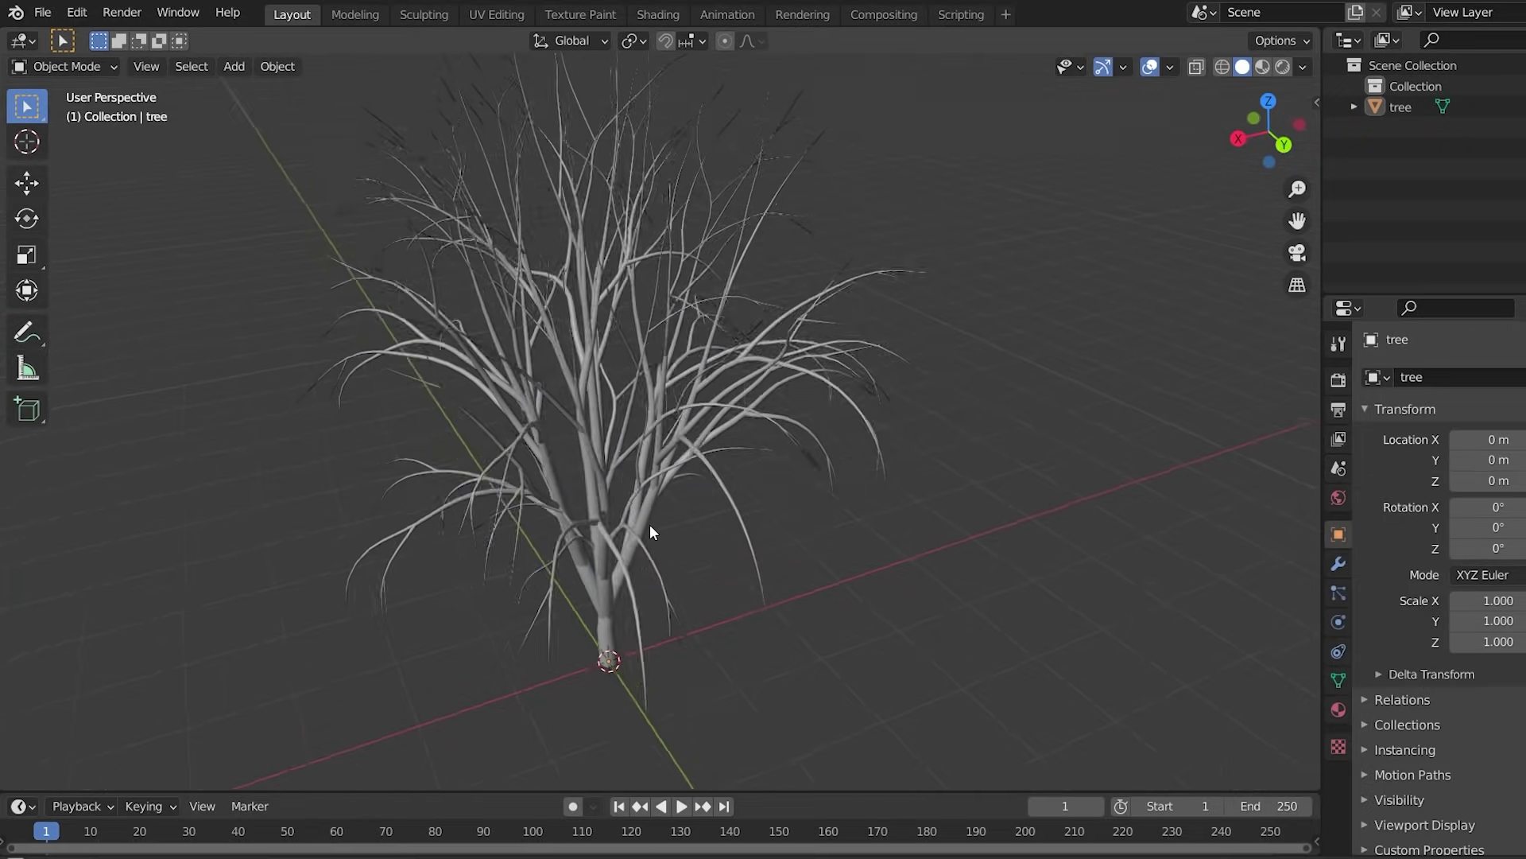
pyautogui.scroll(-3, 648, 523)
pyautogui.moveTo(646, 523); pyautogui.dragTo(582, 495, button='middle')
pyautogui.press('Tab')
pyautogui.press('a')
pyautogui.hotkey('alt', 'a')
pyautogui.moveTo(688, 504); pyautogui.dragTo(1040, 518, button='middle')
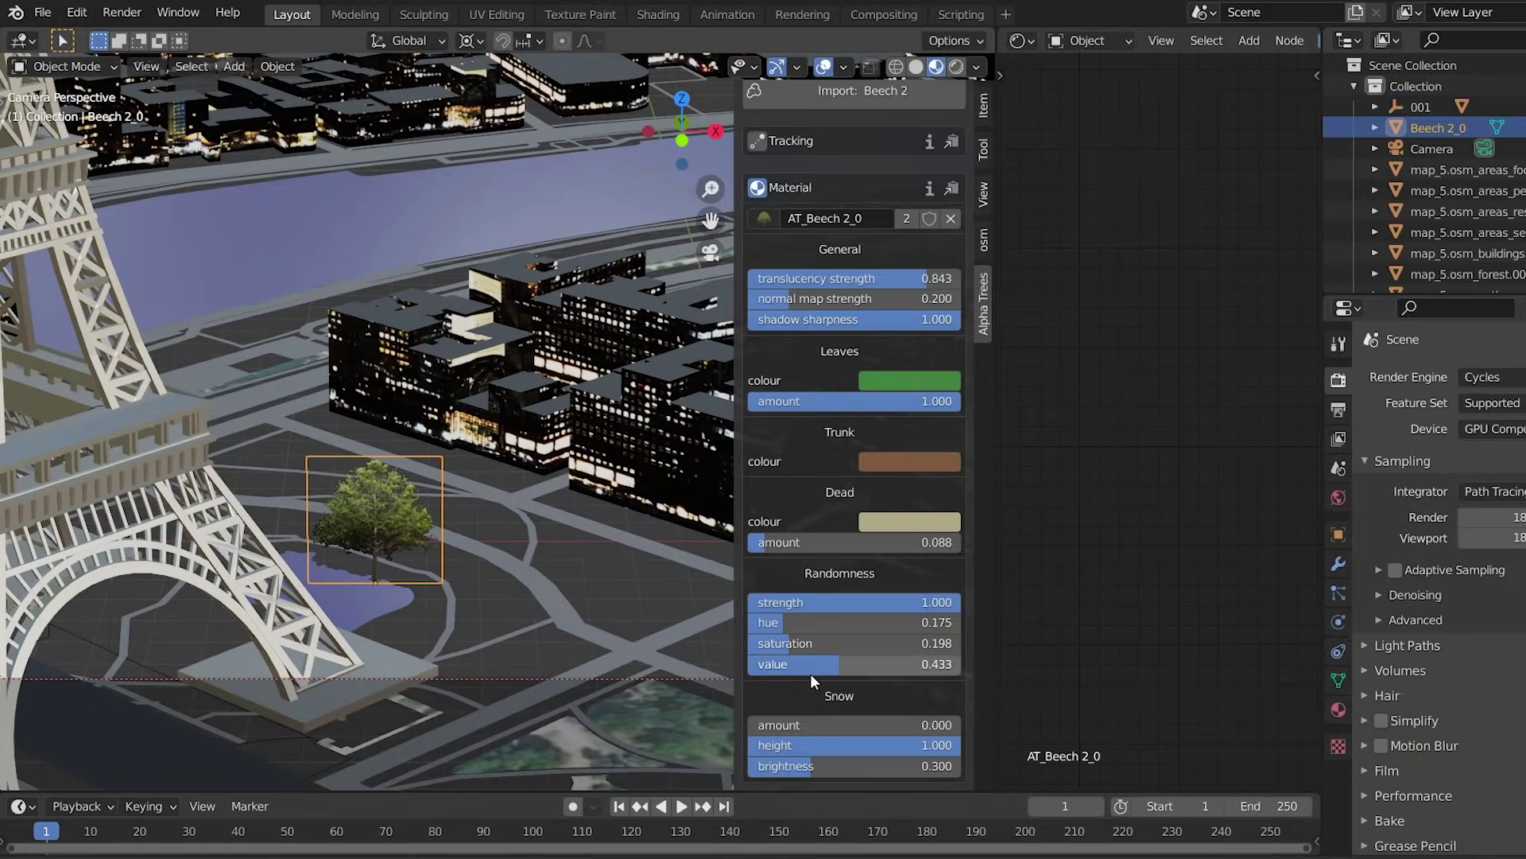
# Step: Raise the snow amount, choose Scots pine 2, and preview a rendered region without overlays
pyautogui.moveTo(791, 725); pyautogui.dragTo(748, 724)
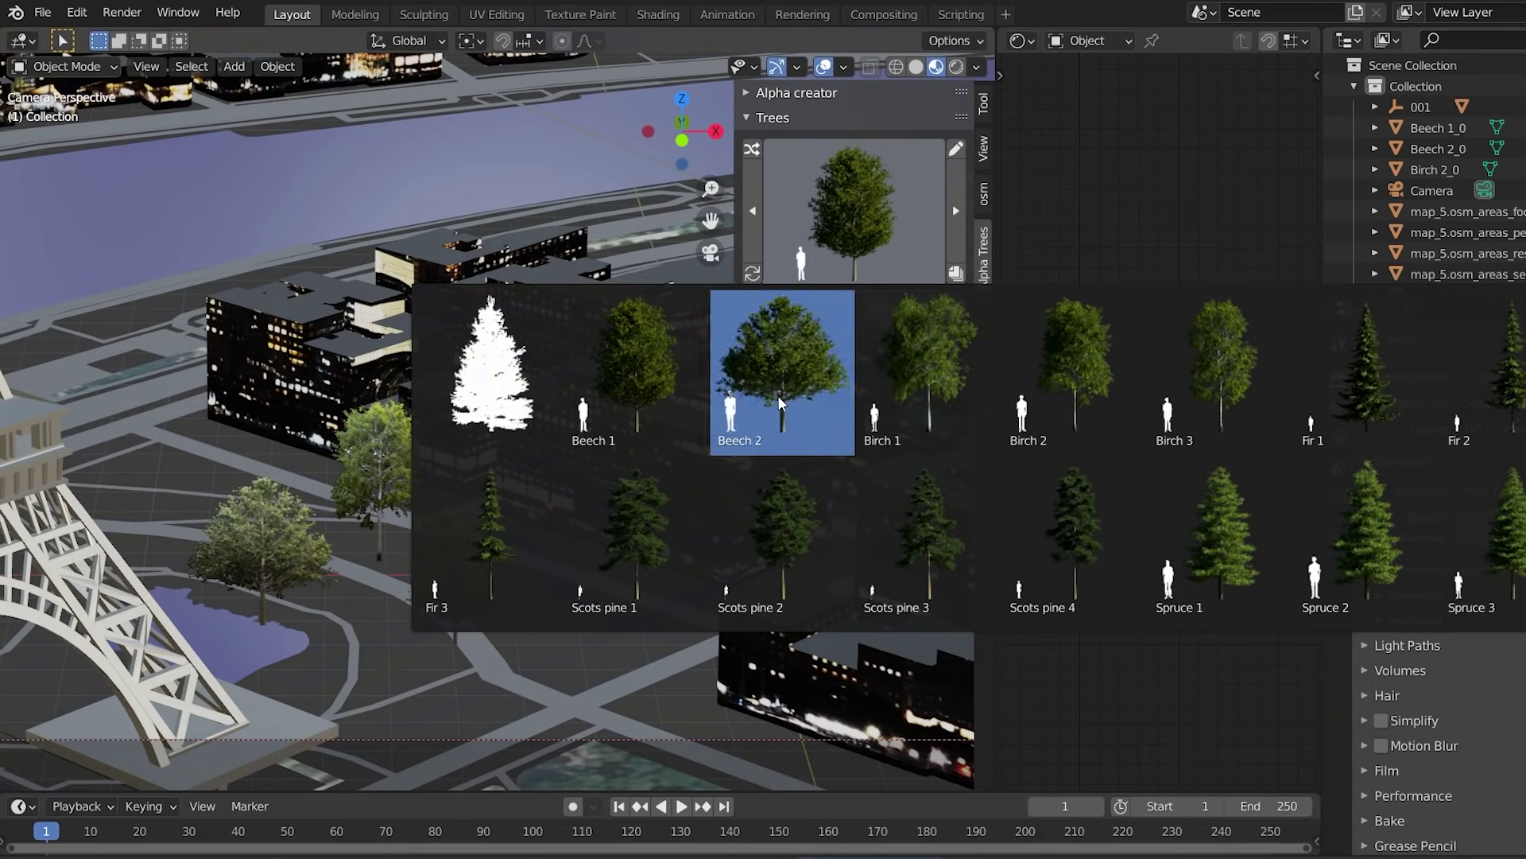
pyautogui.click(770, 546)
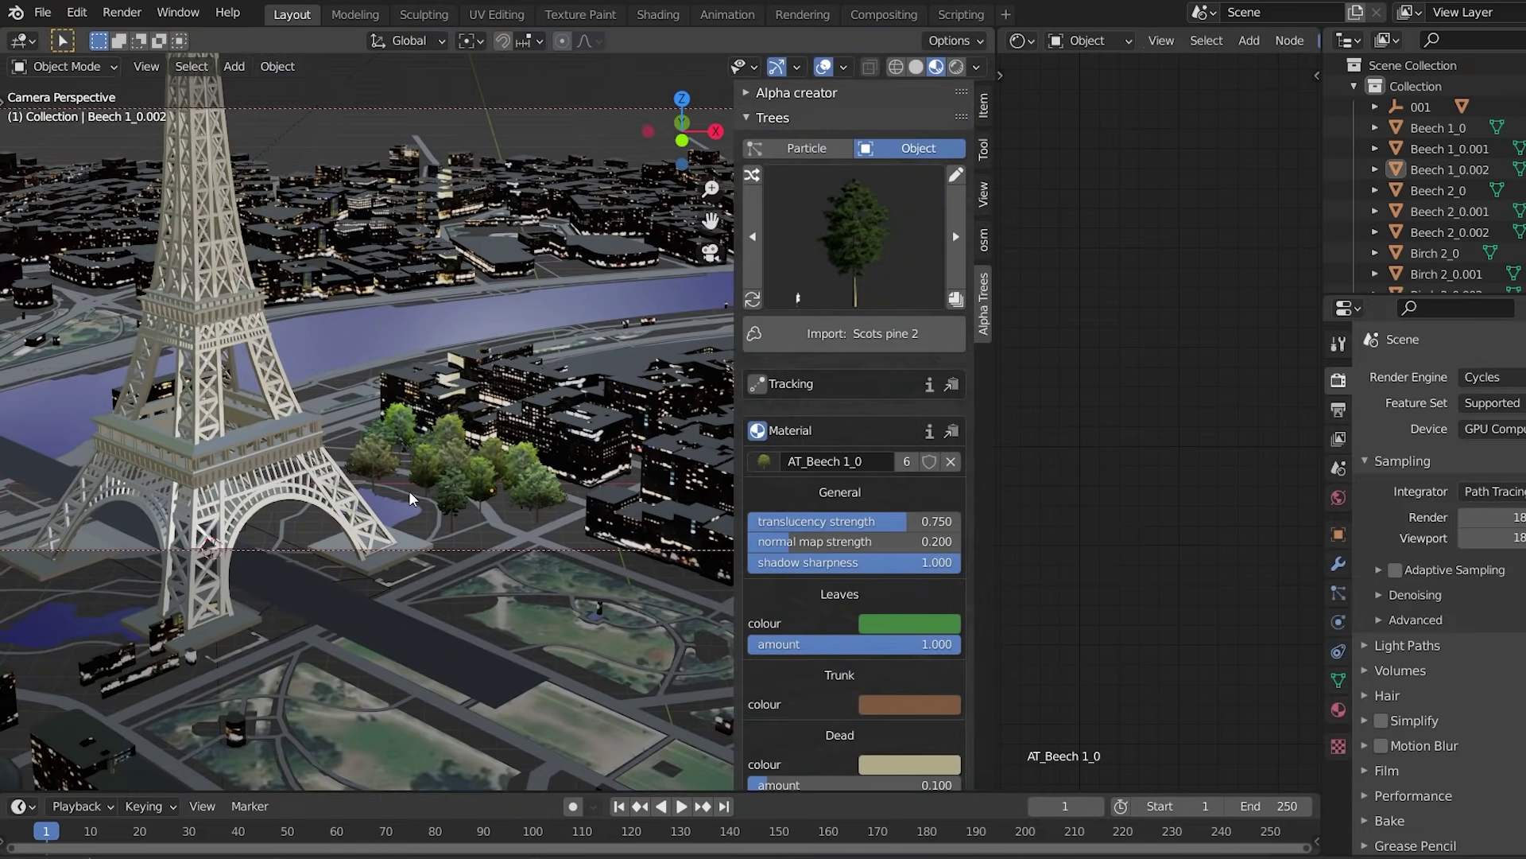
pyautogui.moveTo(337, 352); pyautogui.dragTo(738, 625)
pyautogui.press('z')
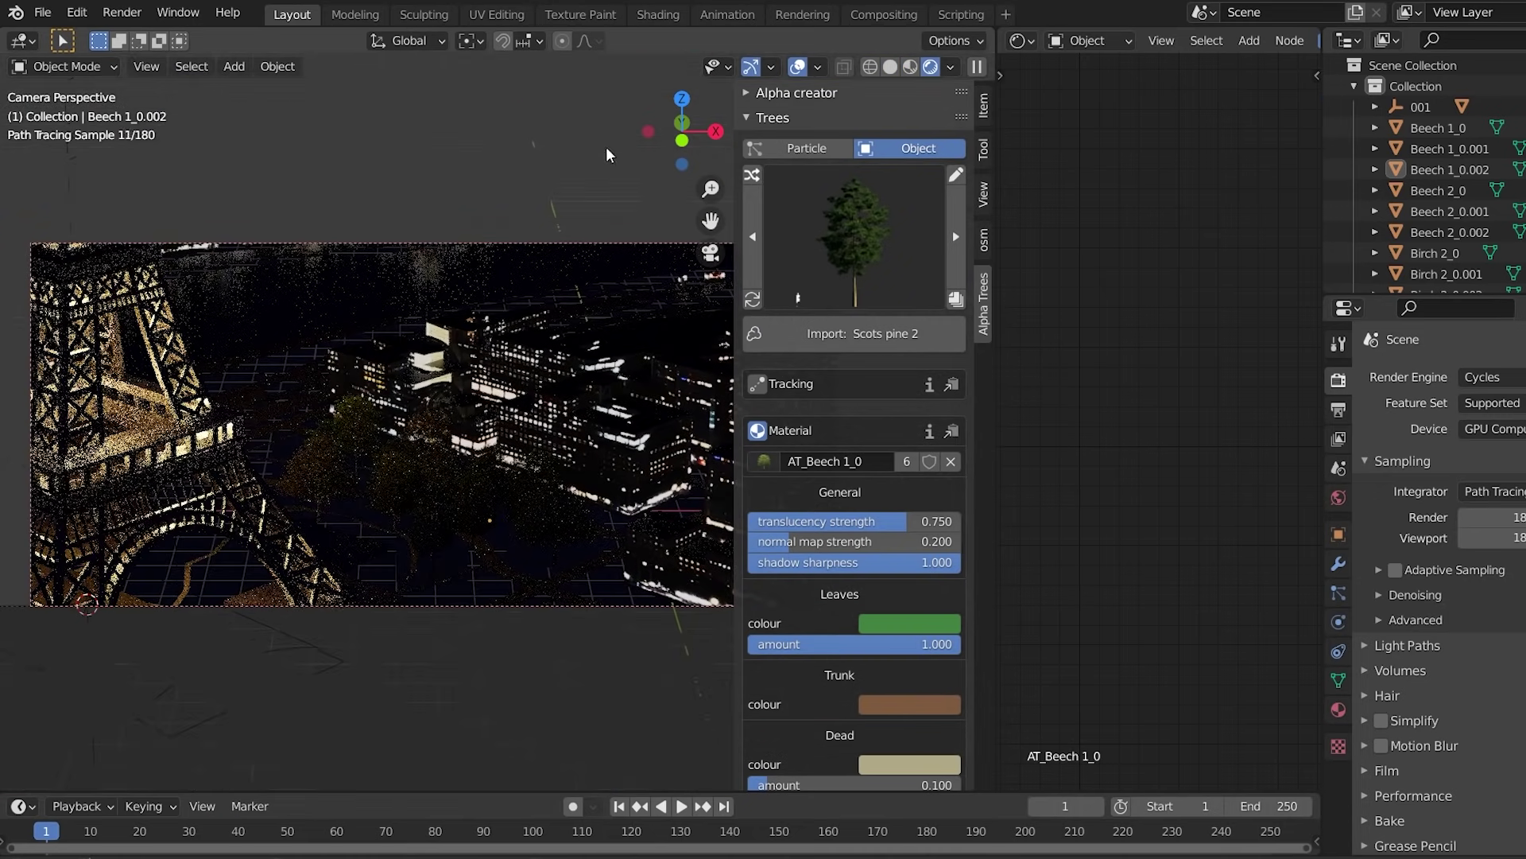
pyautogui.click(798, 67)
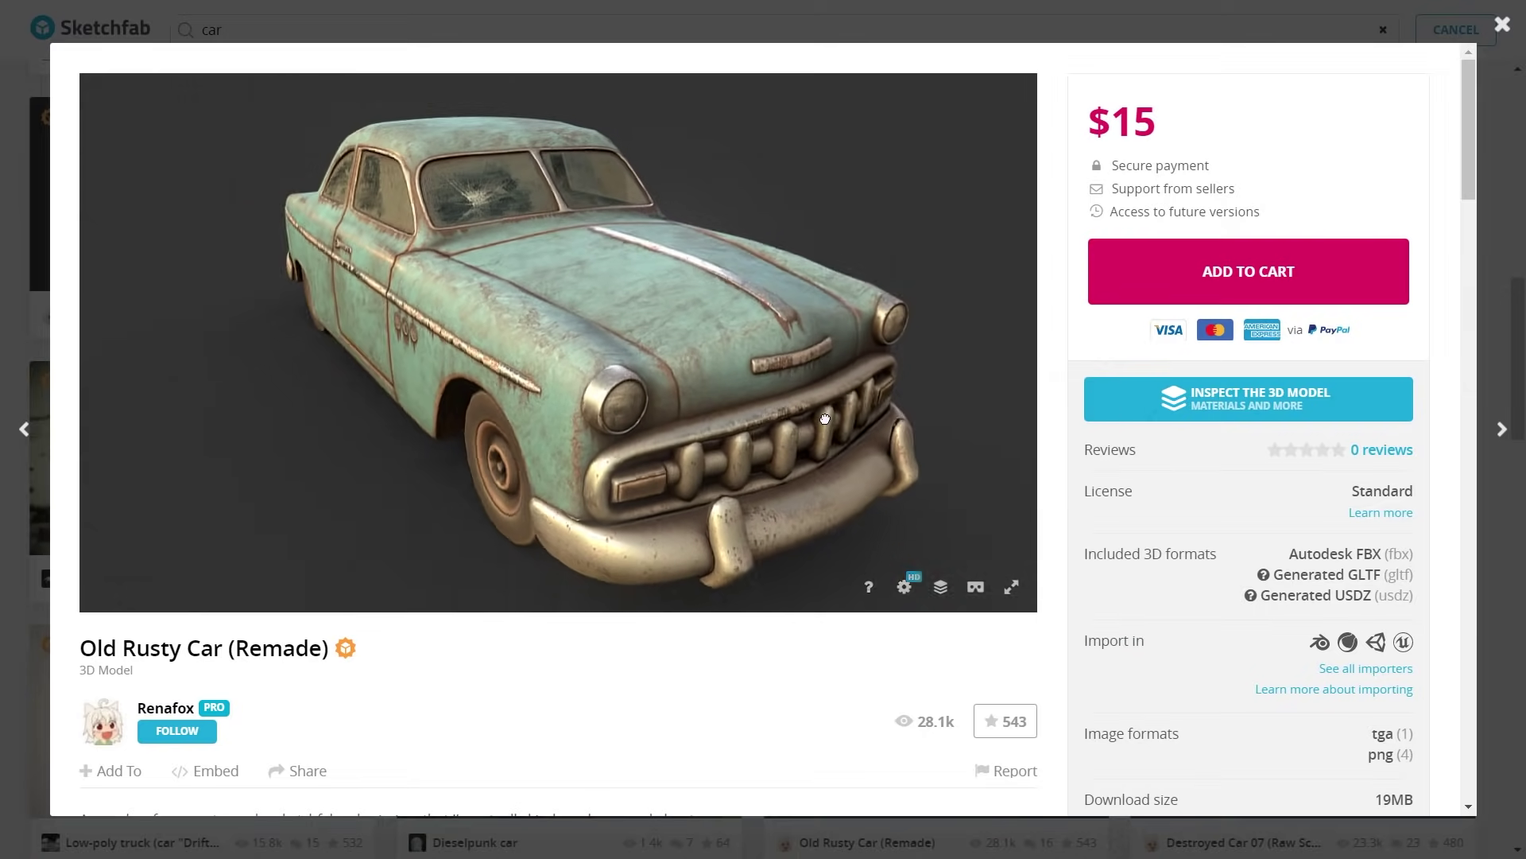
# Step: Spin the imported car model to inspect its side and rear
pyautogui.moveTo(906, 585)
pyautogui.mouseDown()
pyautogui.moveTo(759, 420)
pyautogui.moveTo(678, 419)
pyautogui.mouseUp()
pyautogui.moveTo(827, 407); pyautogui.dragTo(700, 407)
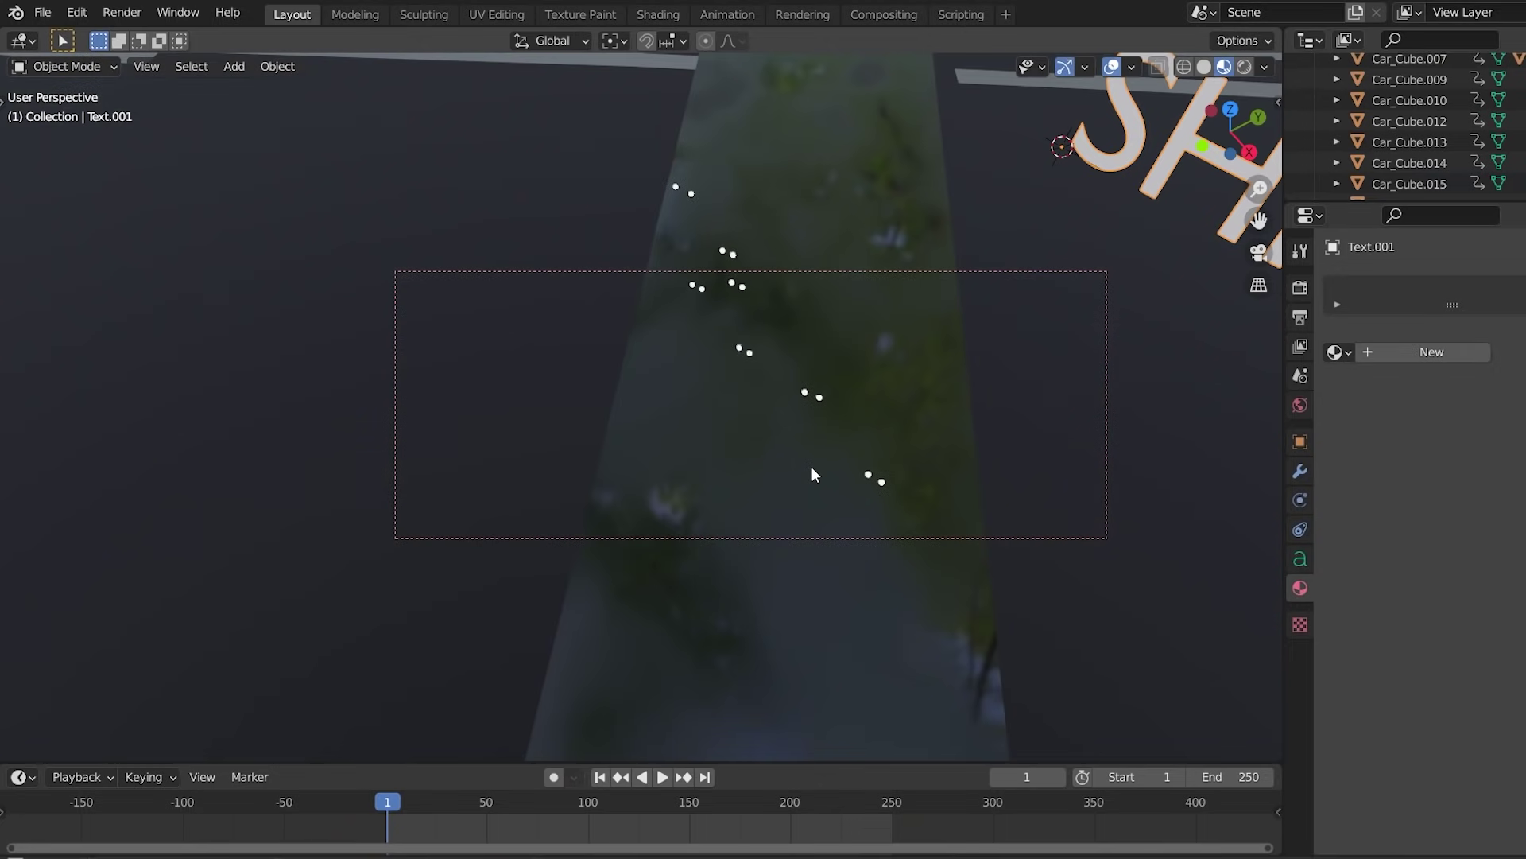
# Step: Shrink the car and move it horizontally under the tower's left arch
pyautogui.moveTo(819, 461); pyautogui.dragTo(896, 413, button='middle')
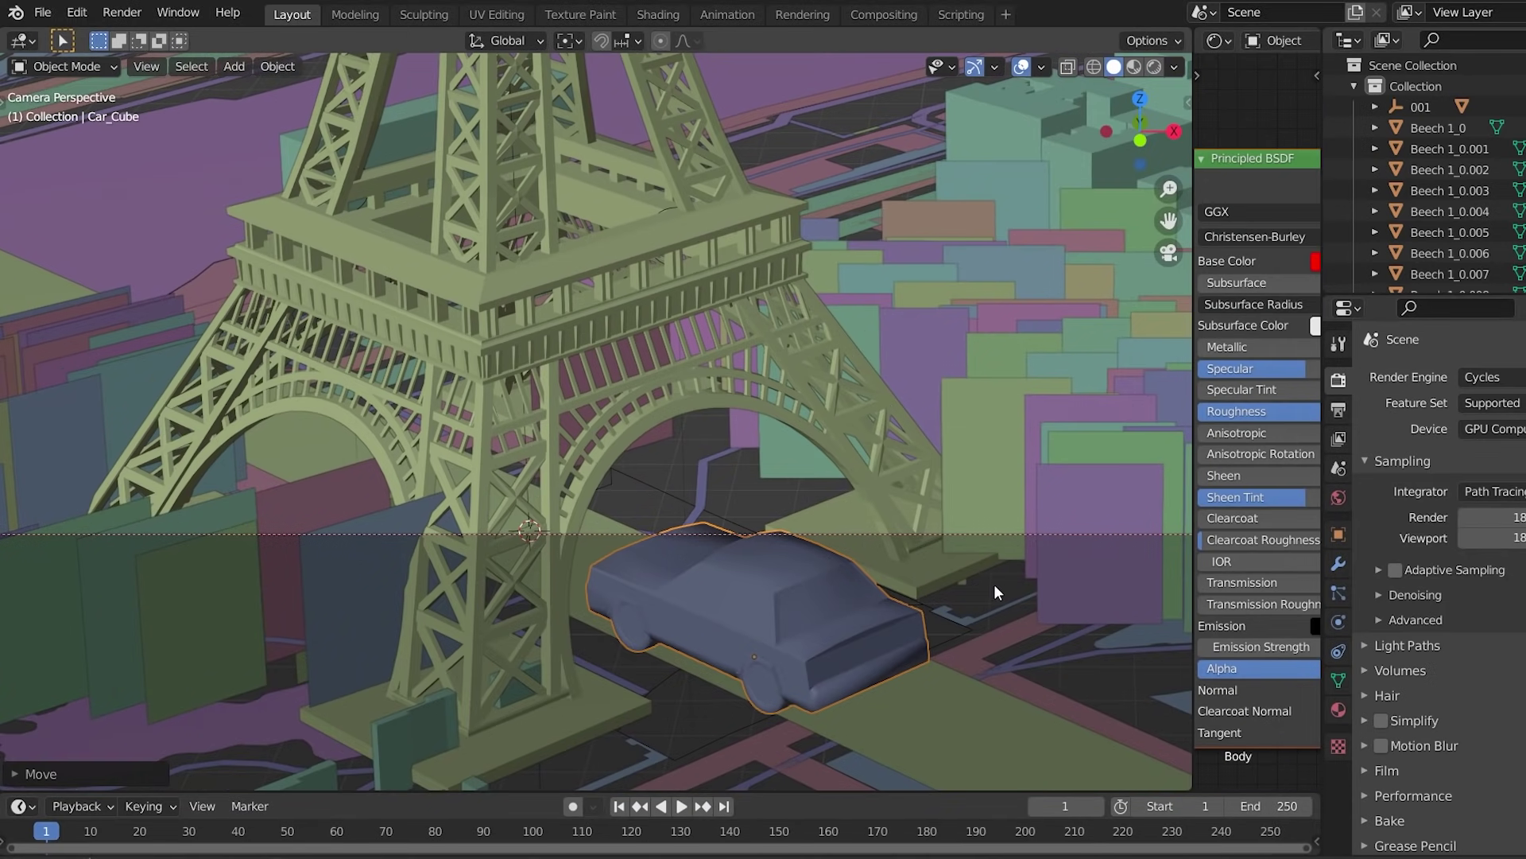
pyautogui.press('s')
pyautogui.click(799, 634)
pyautogui.press('g')
pyautogui.hotkey('shift', 'z')
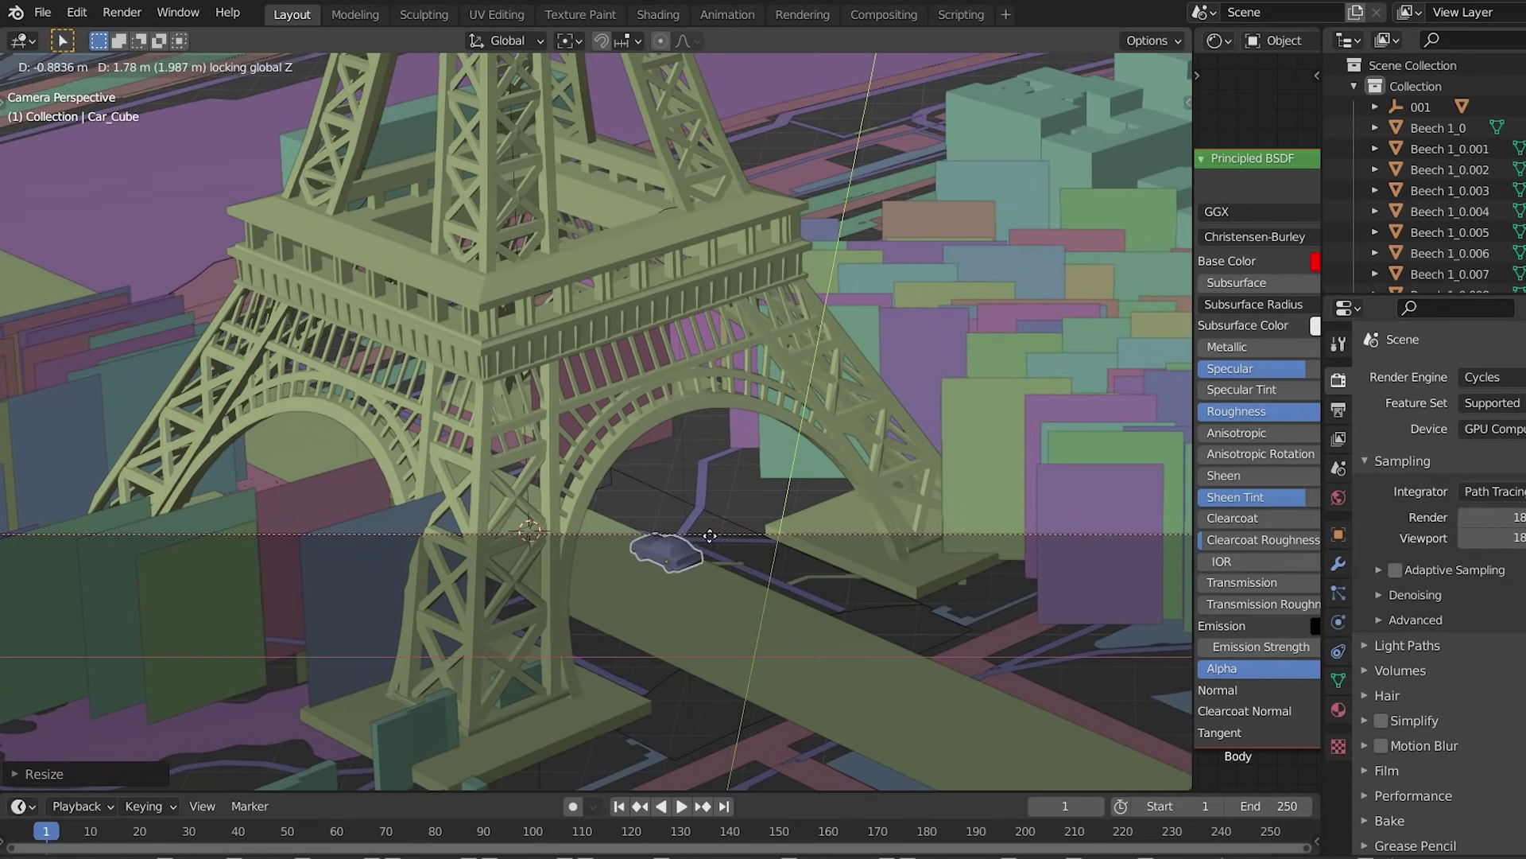
pyautogui.click(384, 446)
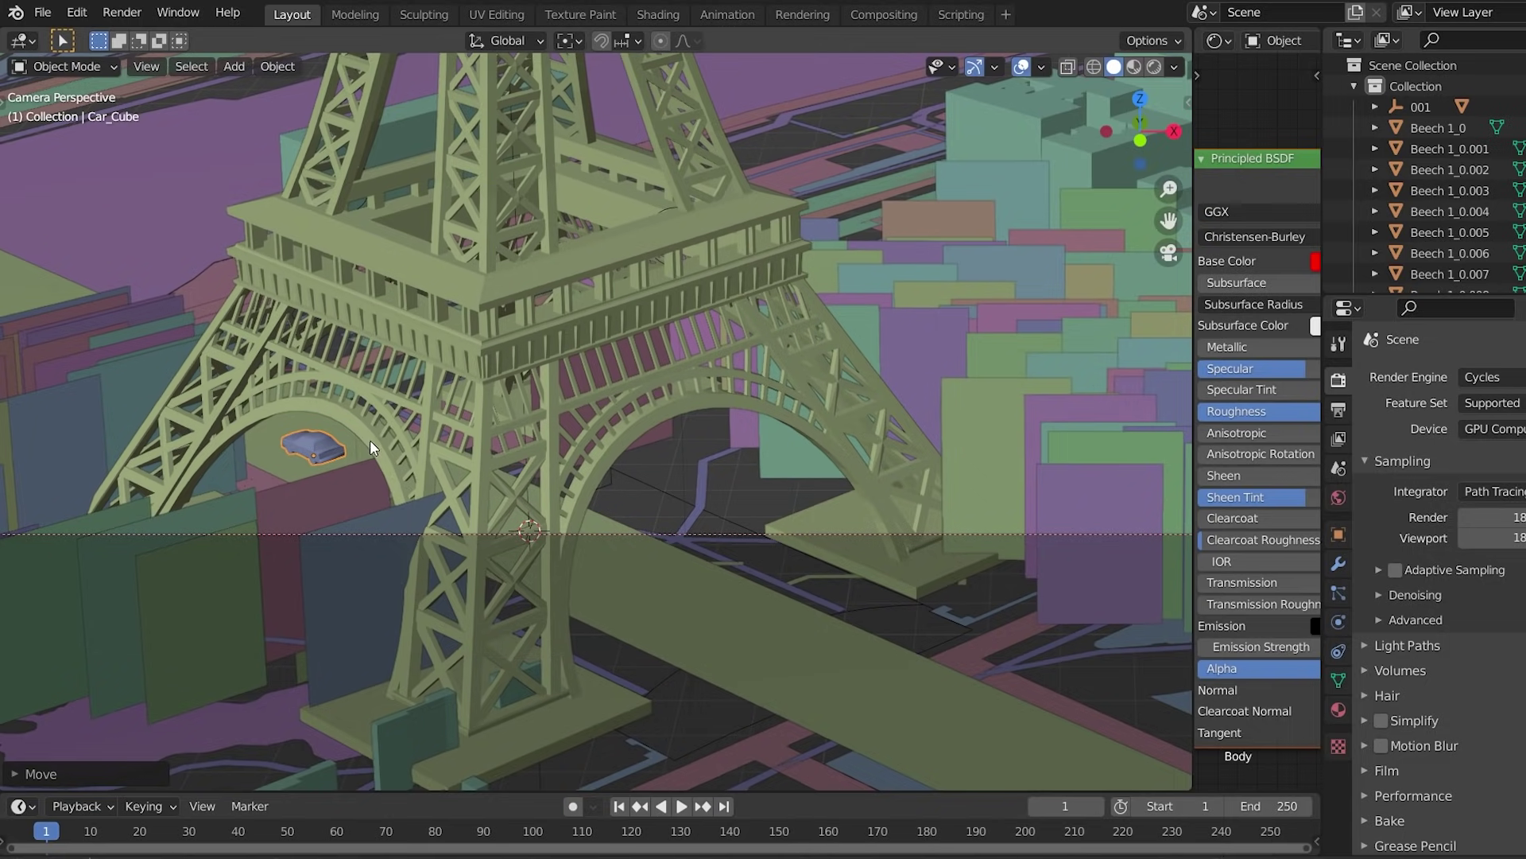
pyautogui.keyDown('shift'); pyautogui.moveTo(391, 448); pyautogui.dragTo(590, 459, button='middle'); pyautogui.keyUp('shift')
# Step: Set the headlights' emission strength to 1000 and extend the tube with a bent segment
pyautogui.press('a')
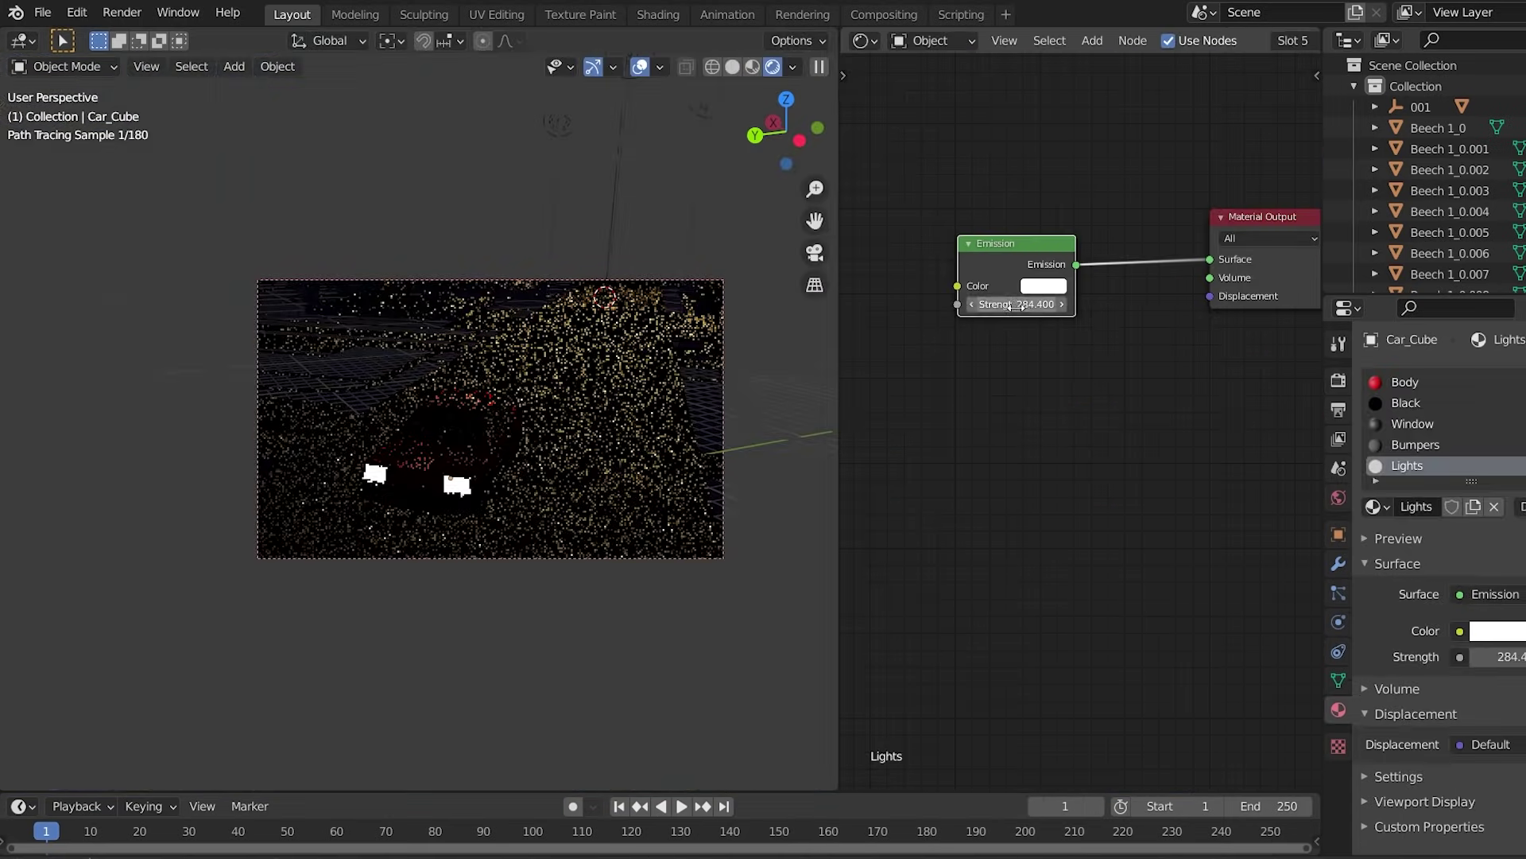
pyautogui.scroll(-6, 580, 423)
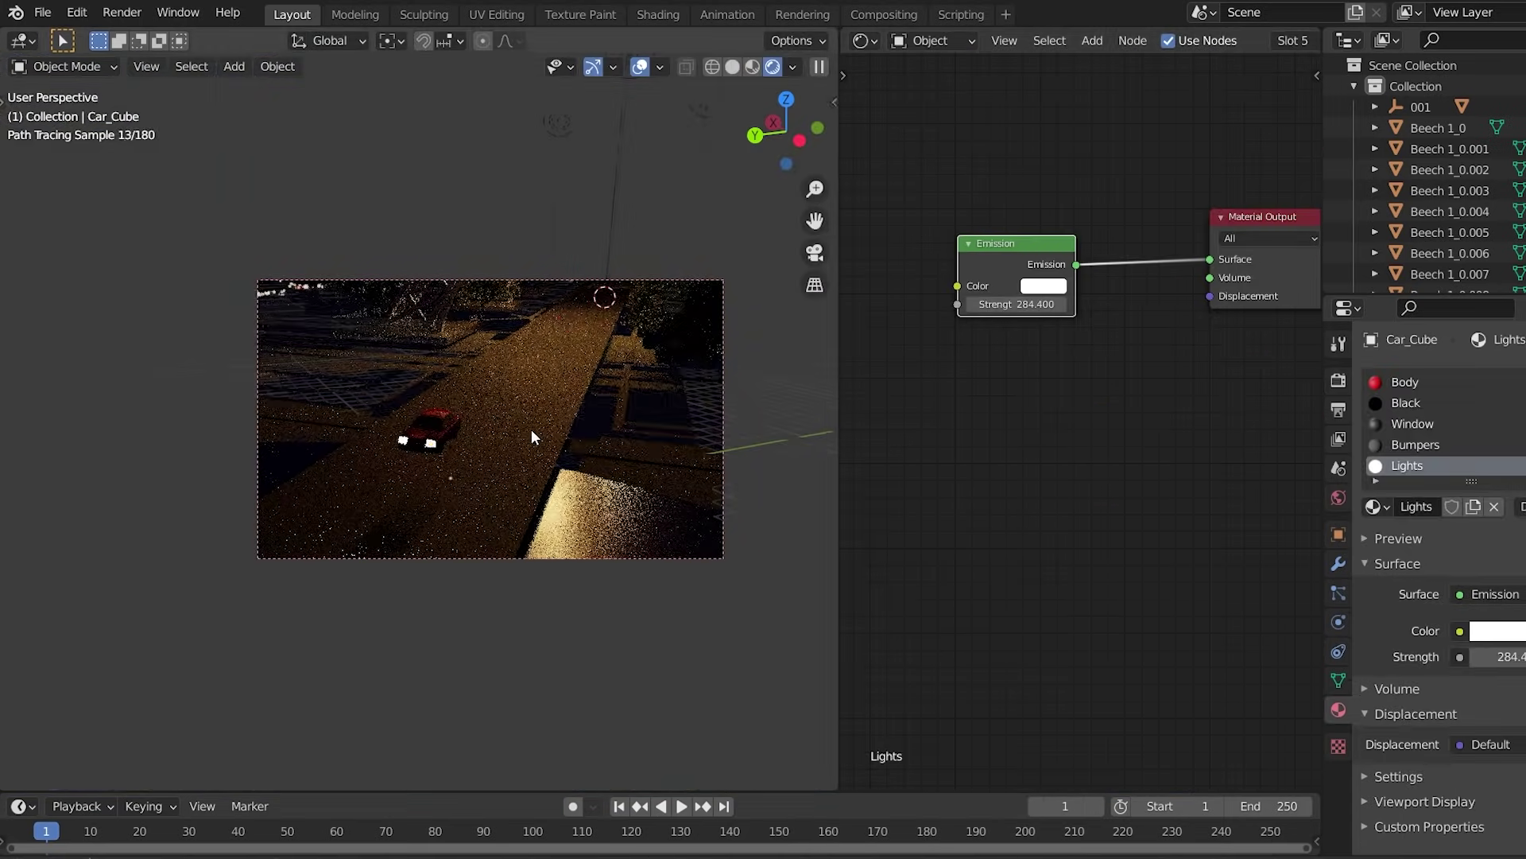
pyautogui.scroll(6, 531, 429)
pyautogui.click(1025, 303)
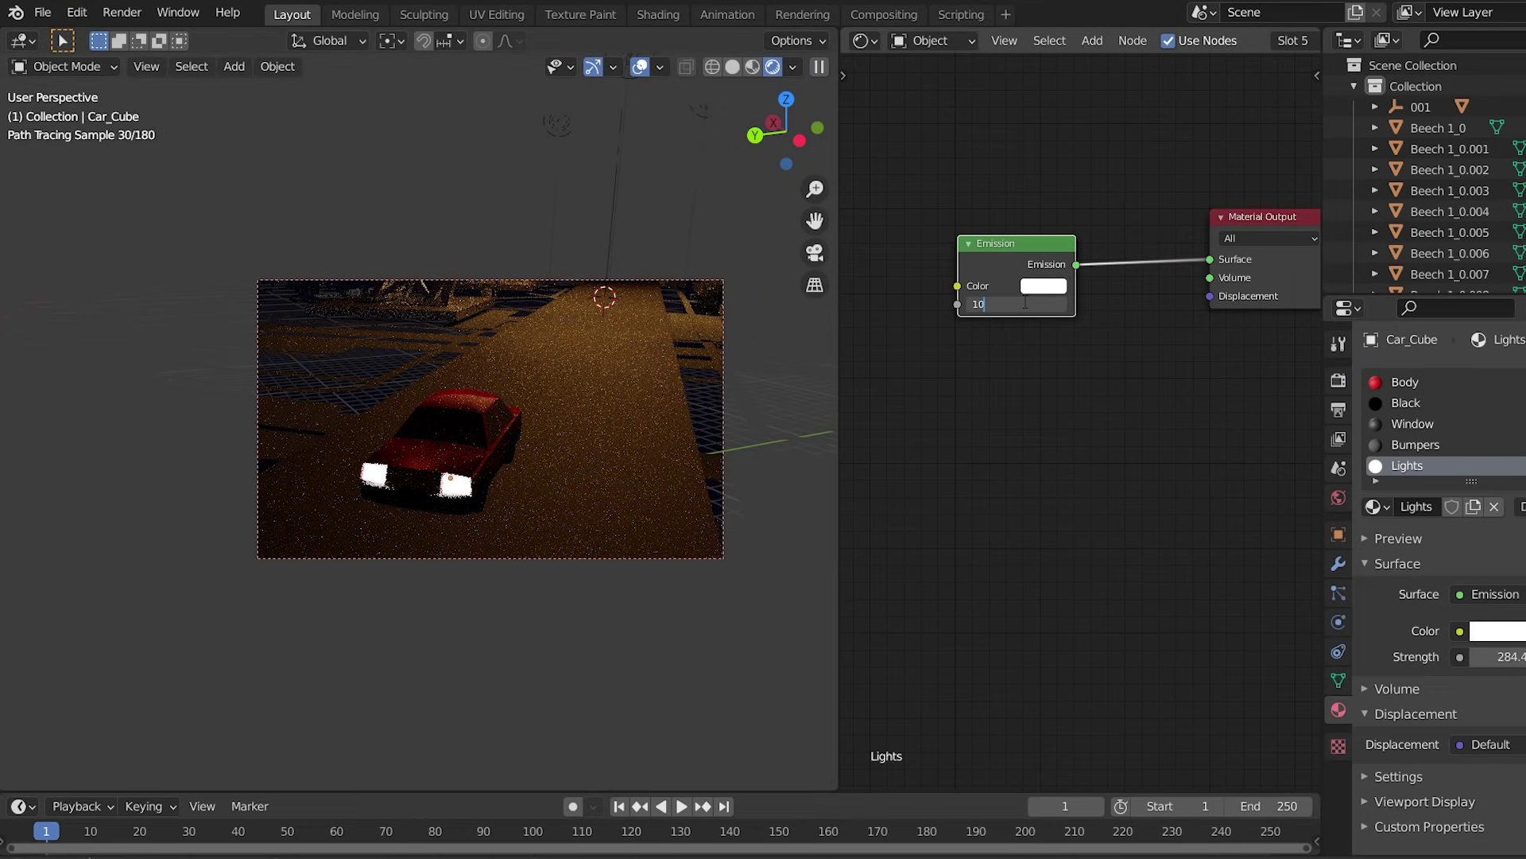
pyautogui.write('1000')
pyautogui.press('Return')
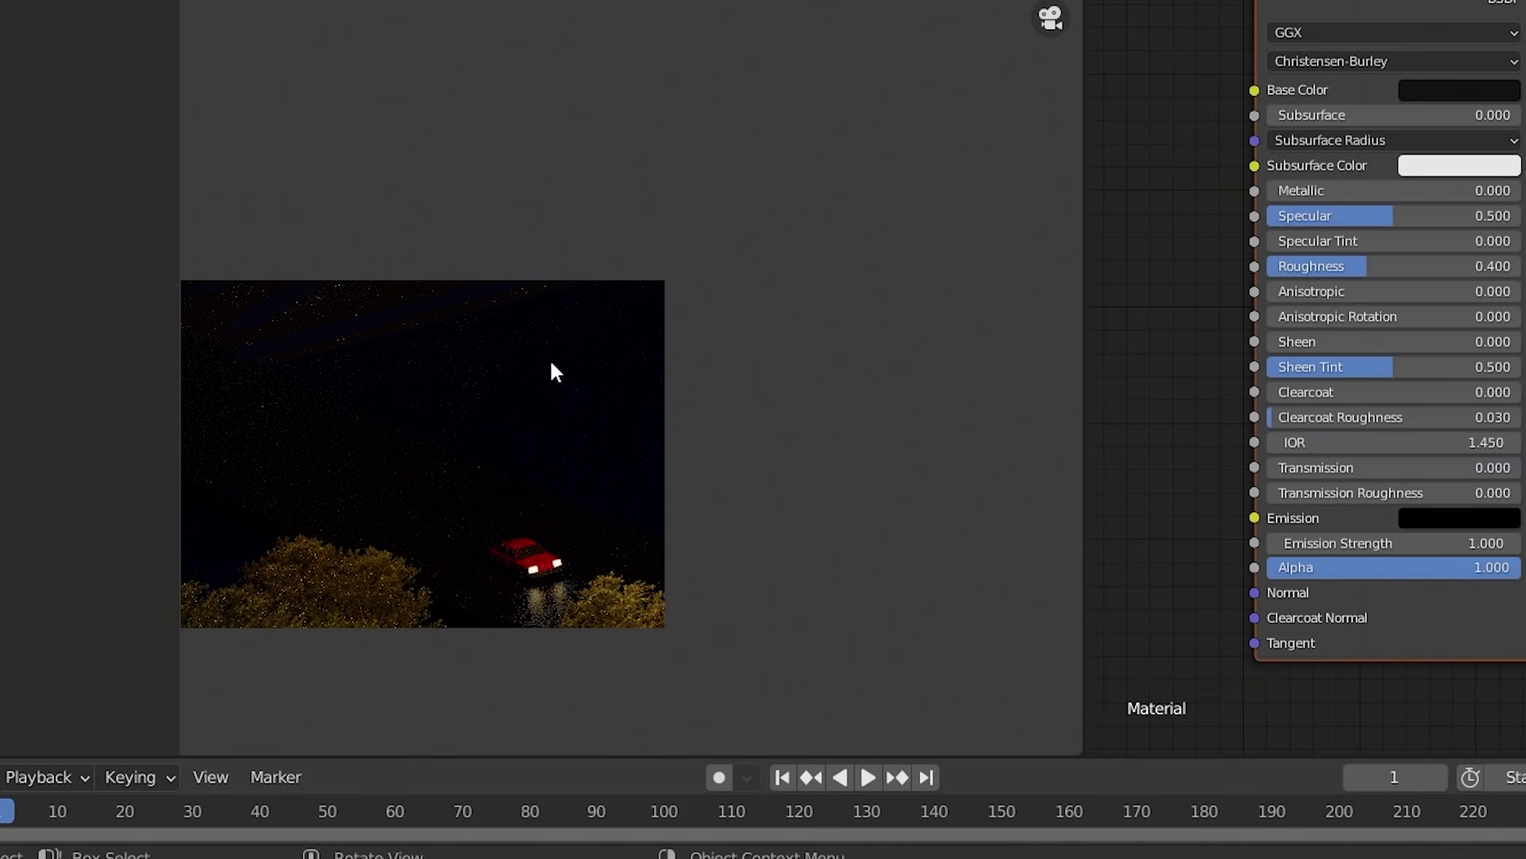
pyautogui.click(1445, 165)
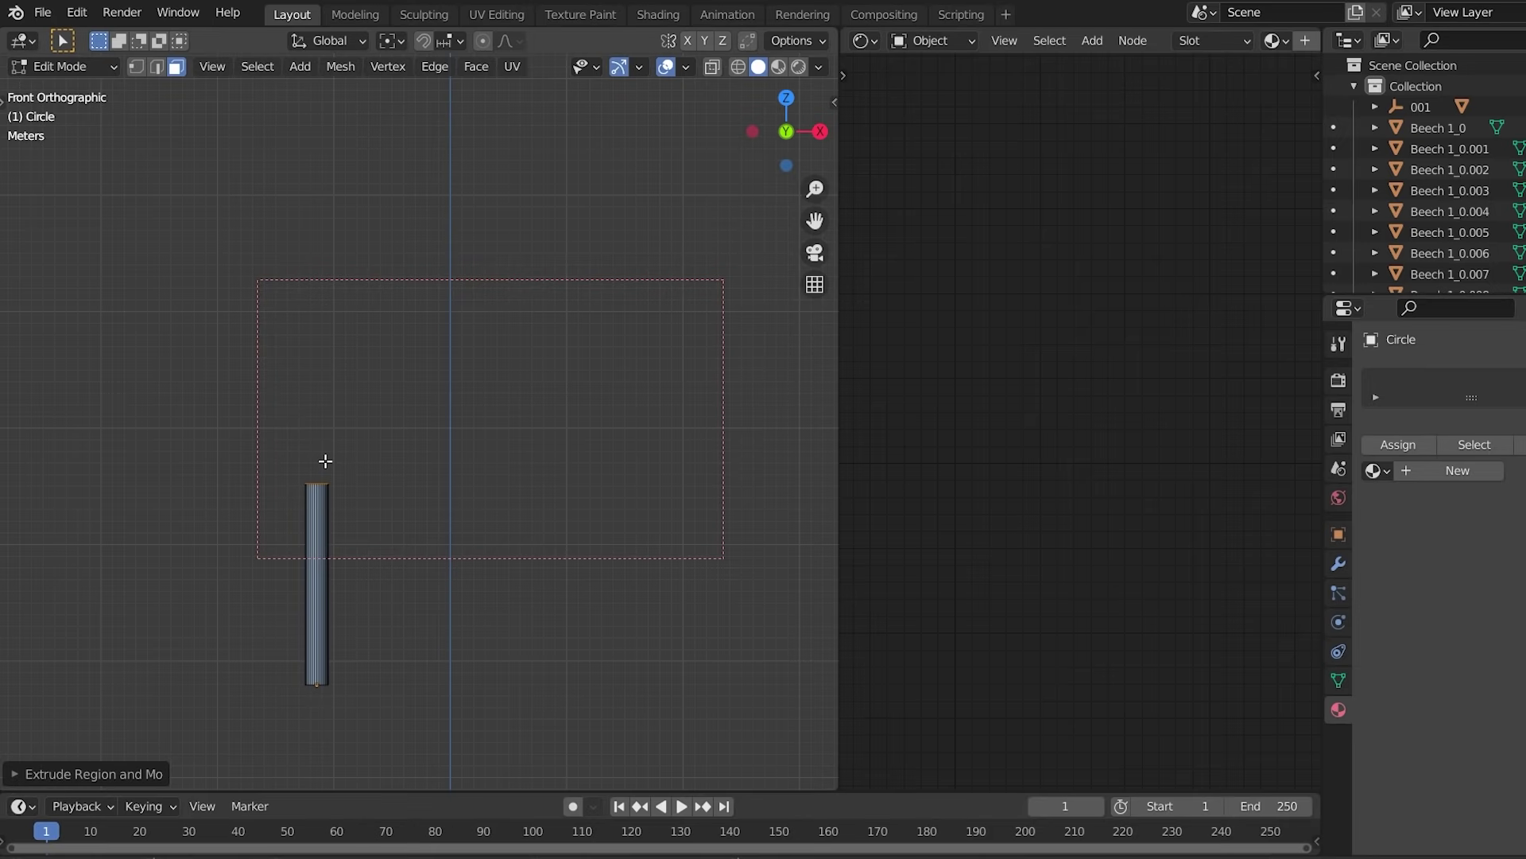
pyautogui.keyDown('ctrl'); pyautogui.rightClick(325, 462); pyautogui.keyUp('ctrl')
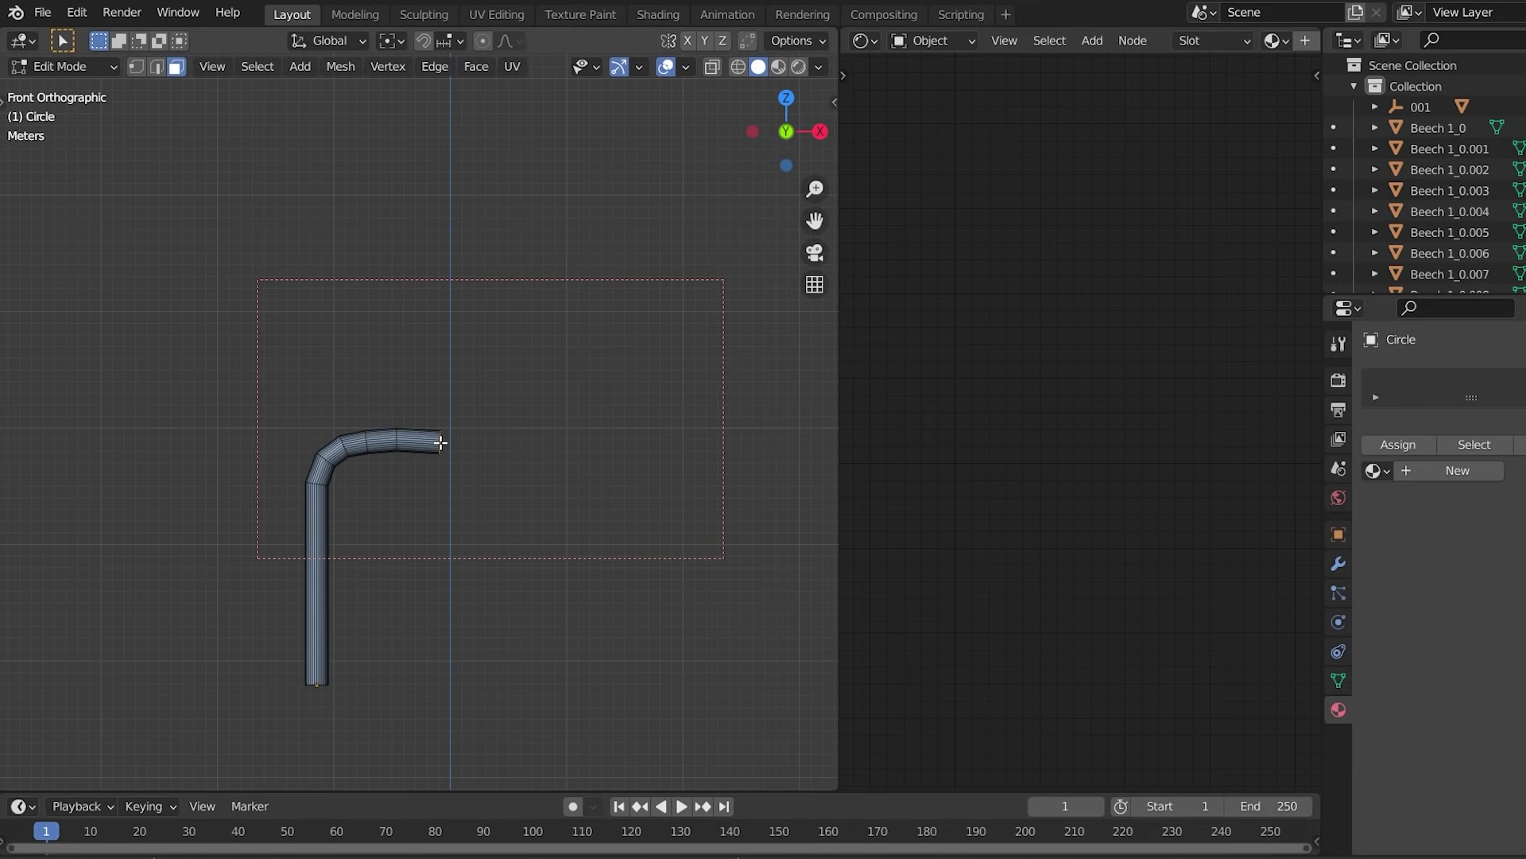
# Step: Orbit to the tube and select four of its side faces
pyautogui.scroll(2, 447, 445)
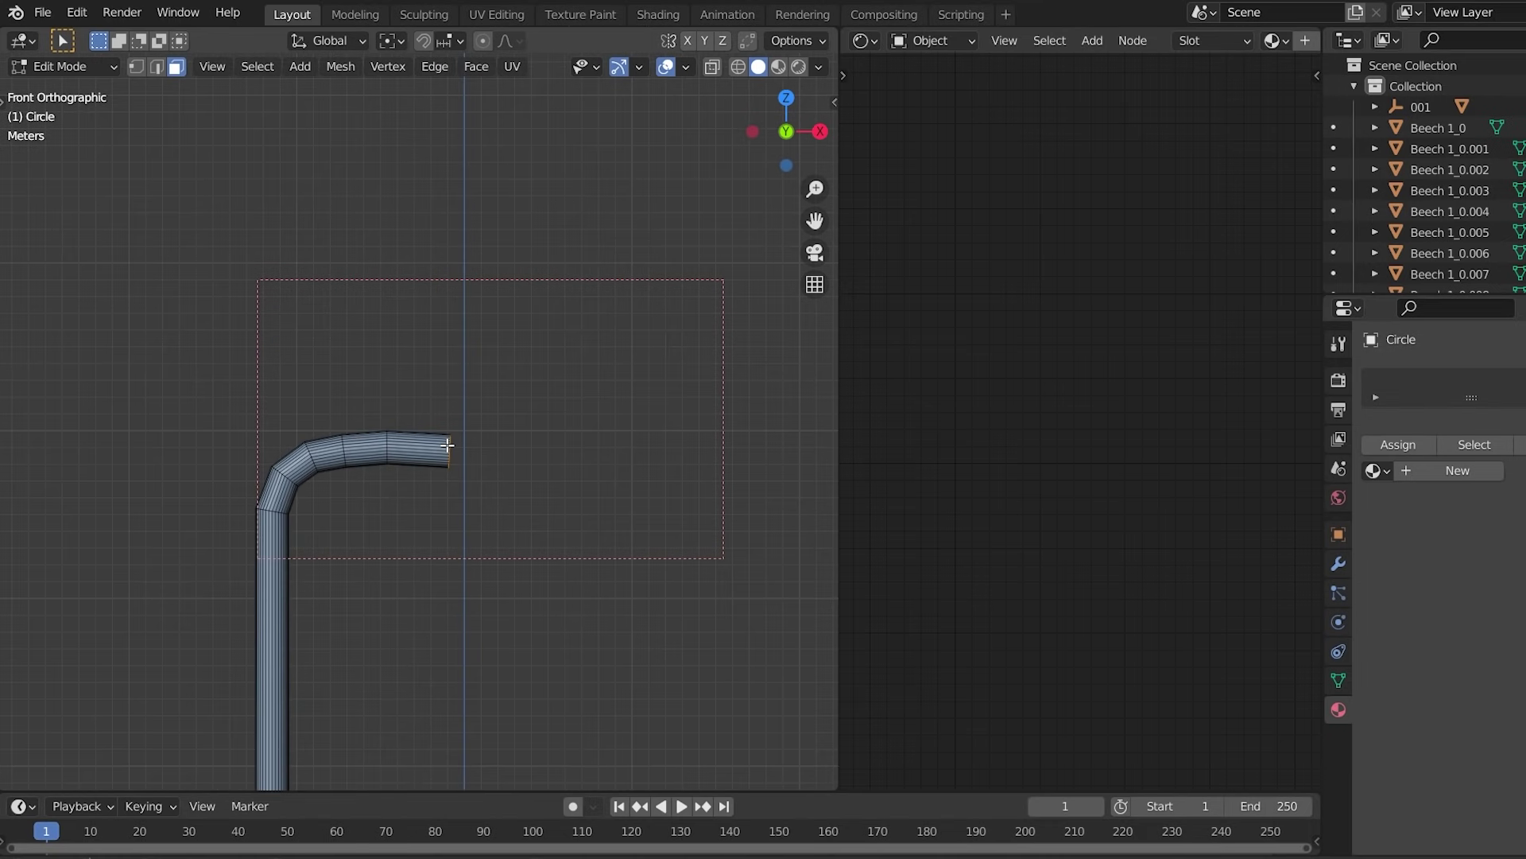
pyautogui.moveTo(464, 449); pyautogui.dragTo(111, 534, button='middle')
pyautogui.keyDown('shift'); pyautogui.click(77, 498); pyautogui.keyUp('shift')
pyautogui.keyDown('shift'); pyautogui.click(88, 492); pyautogui.keyUp('shift')
pyautogui.keyDown('shift'); pyautogui.click(102, 487); pyautogui.keyUp('shift')
pyautogui.keyDown('shift'); pyautogui.click(114, 482); pyautogui.keyUp('shift')
# Step: Tint the new light material's colour cream-yellow
pyautogui.scroll(-4, 123, 481)
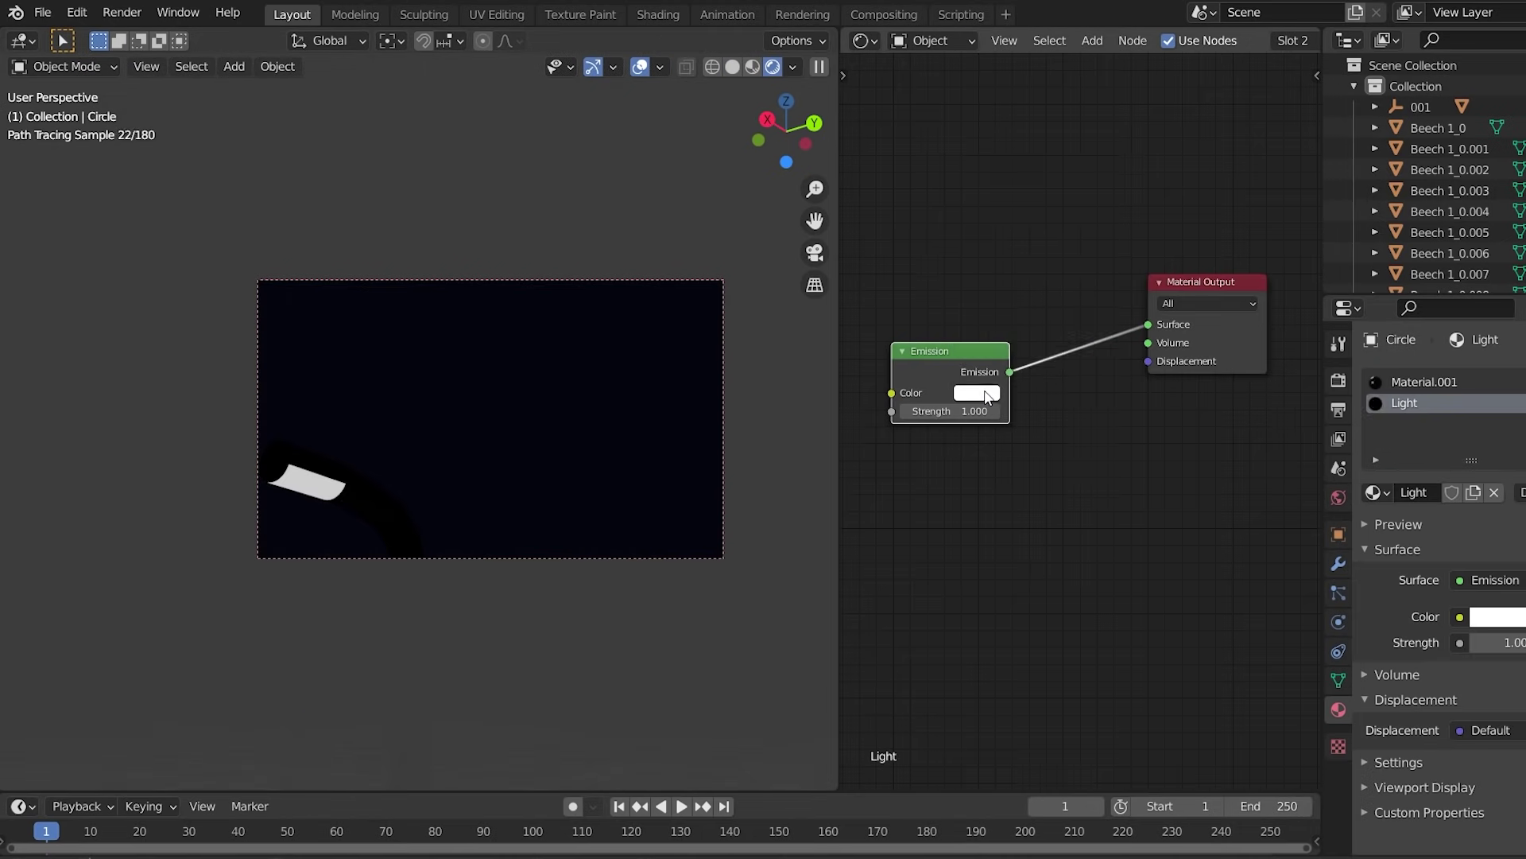
pyautogui.click(977, 393)
pyautogui.moveTo(1025, 211); pyautogui.dragTo(1005, 234)
pyautogui.click(1008, 245)
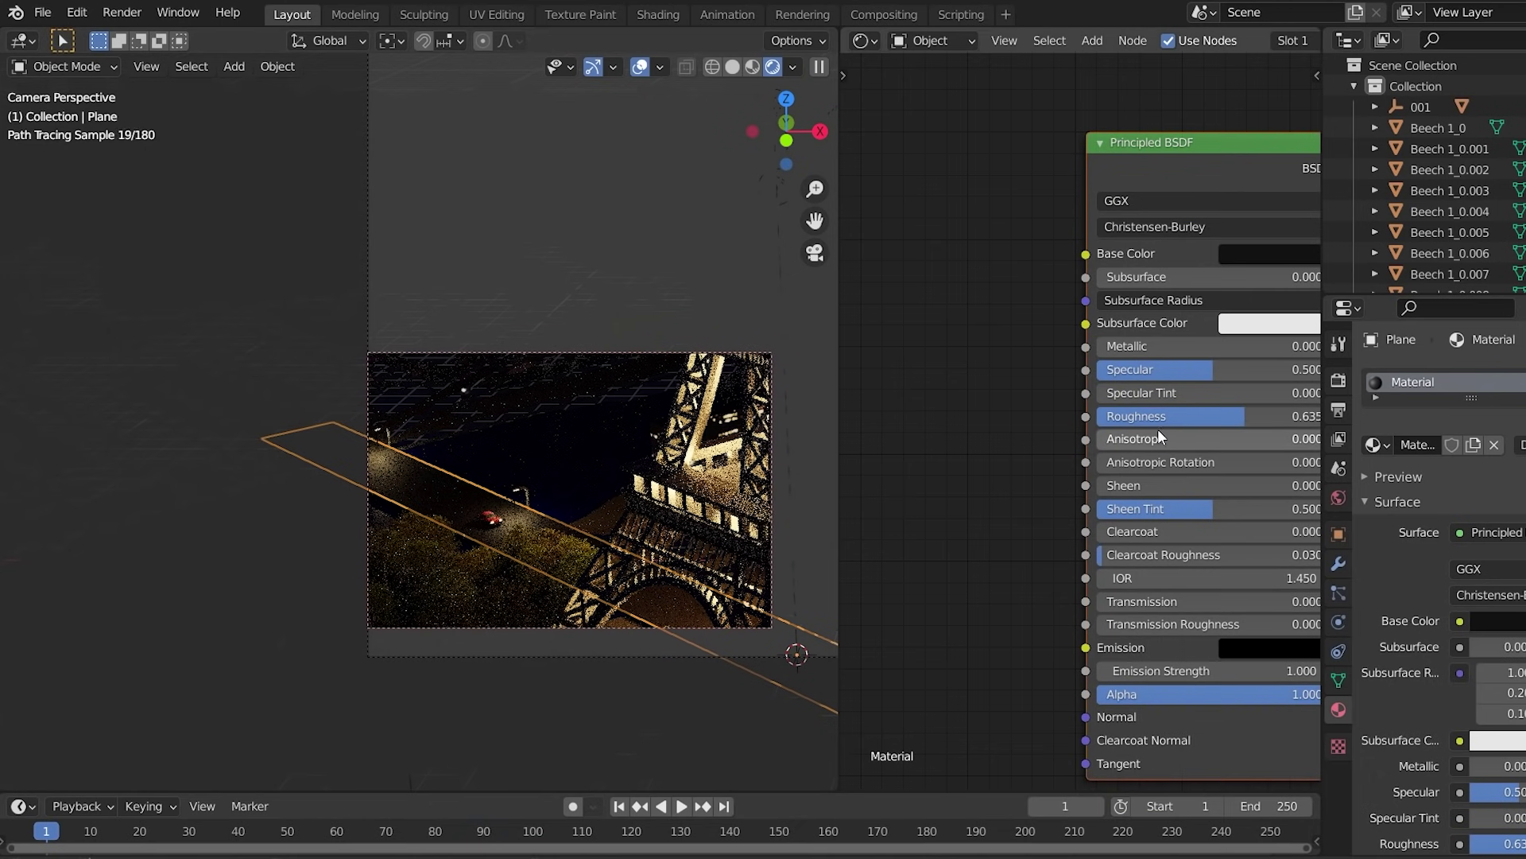
# Step: Frame the Plane's Principled BSDF and edit its Specular Tint and Roughness values
pyautogui.press('Home')
pyautogui.click(1112, 409)
pyautogui.click(1040, 430)
pyautogui.click(1040, 430)
# Step: Set the road's Roughness to 0.4 and wire a new Noise Texture into Roughness
pyautogui.moveTo(1041, 431); pyautogui.dragTo(1015, 434)
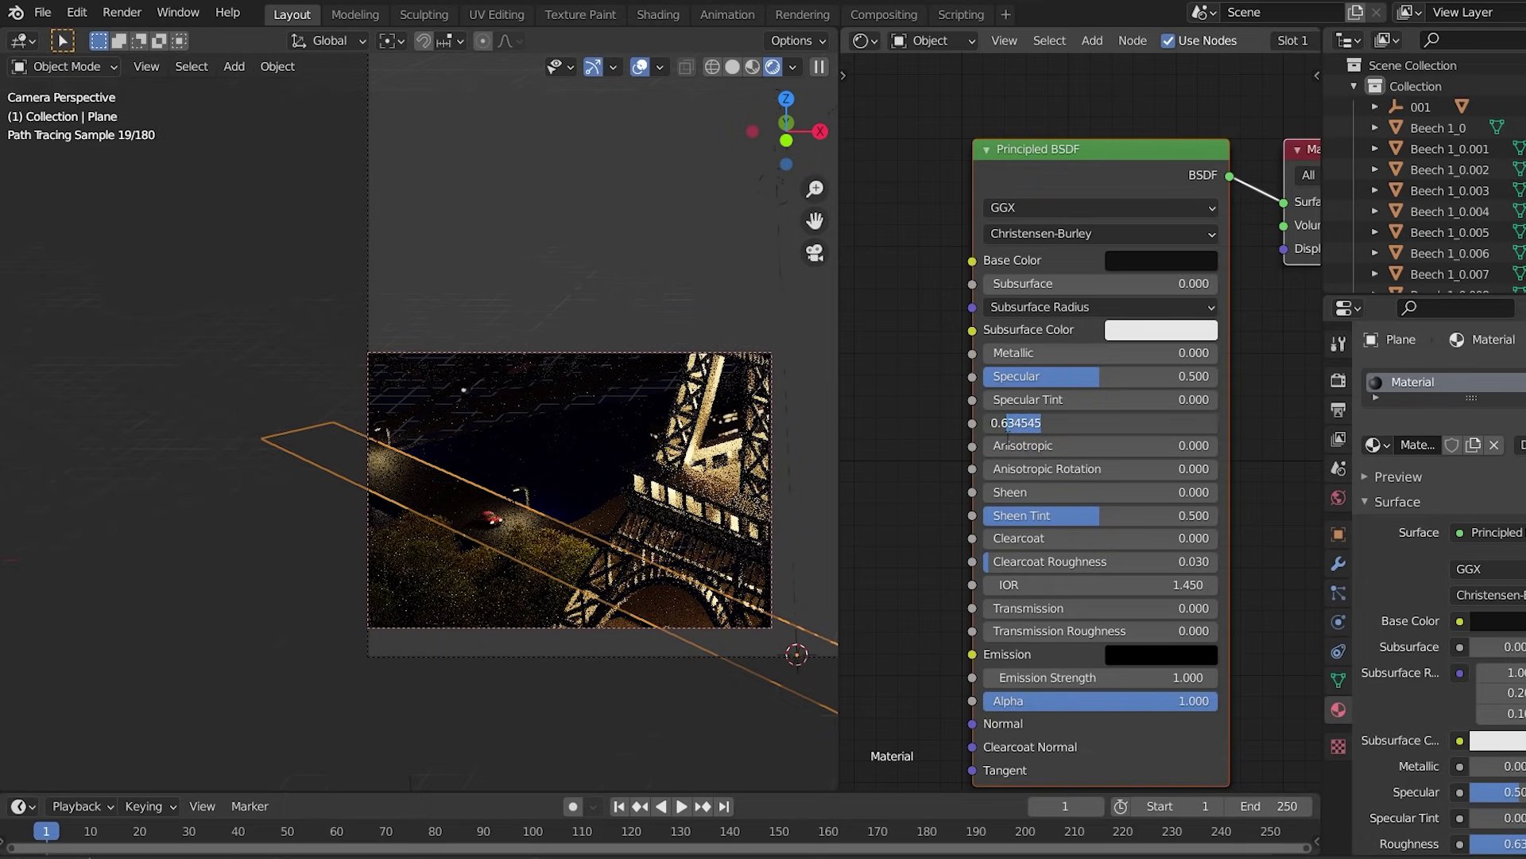
pyautogui.press('Return')
pyautogui.press('a')
pyautogui.press('a')
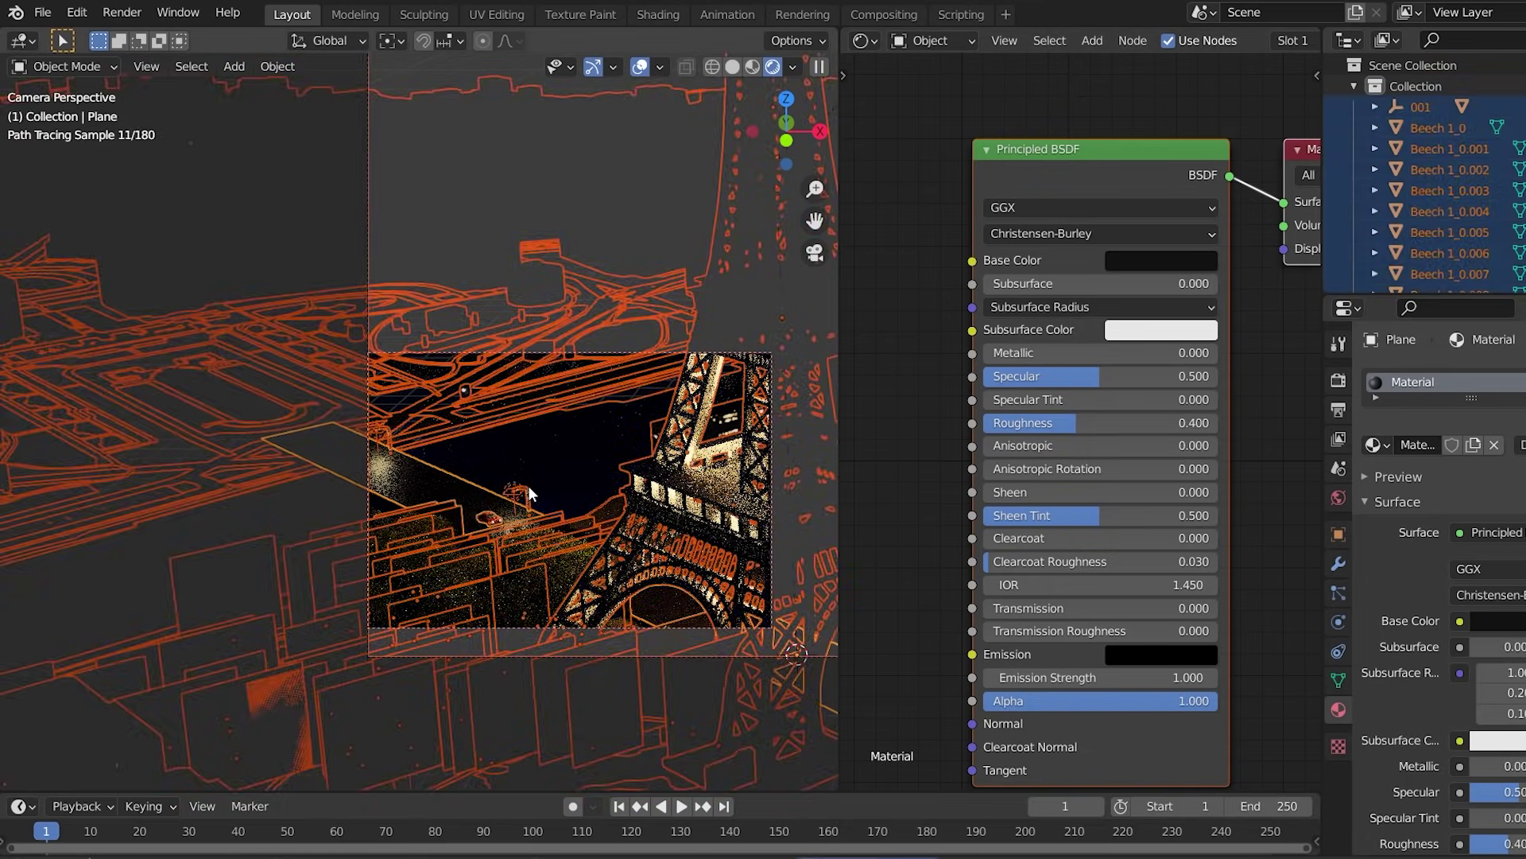
pyautogui.scroll(-5, 899, 485)
pyautogui.moveTo(898, 485); pyautogui.dragTo(1110, 524, button='middle')
pyautogui.hotkey('shift', 'a')
pyautogui.click(1038, 411)
pyautogui.write('noi')
pyautogui.press('Return')
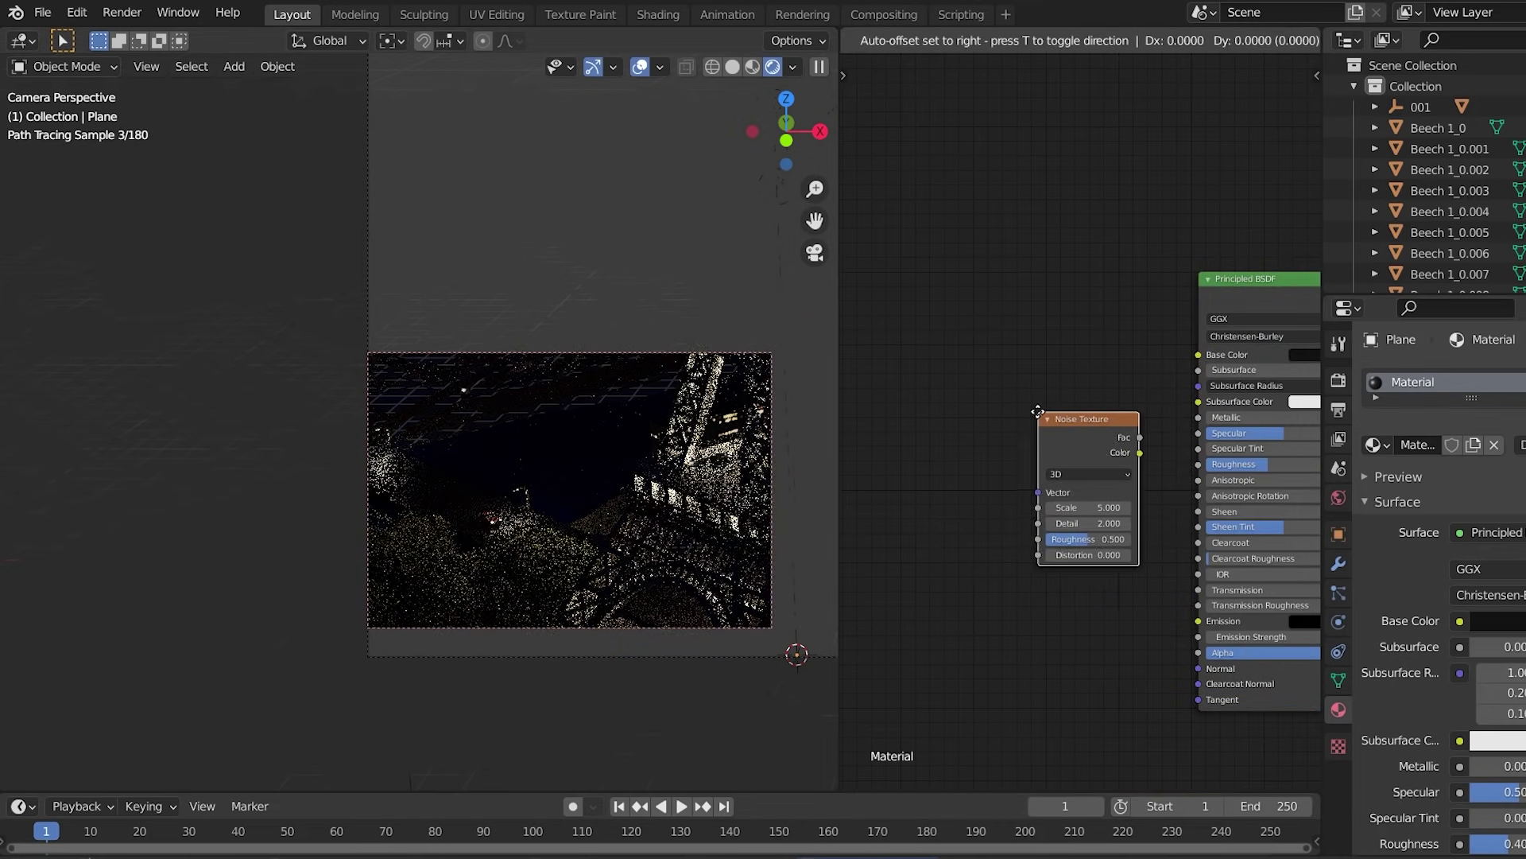
pyautogui.click(965, 341)
pyautogui.scroll(3, 1009, 341)
pyautogui.moveTo(1063, 372); pyautogui.dragTo(1230, 475)
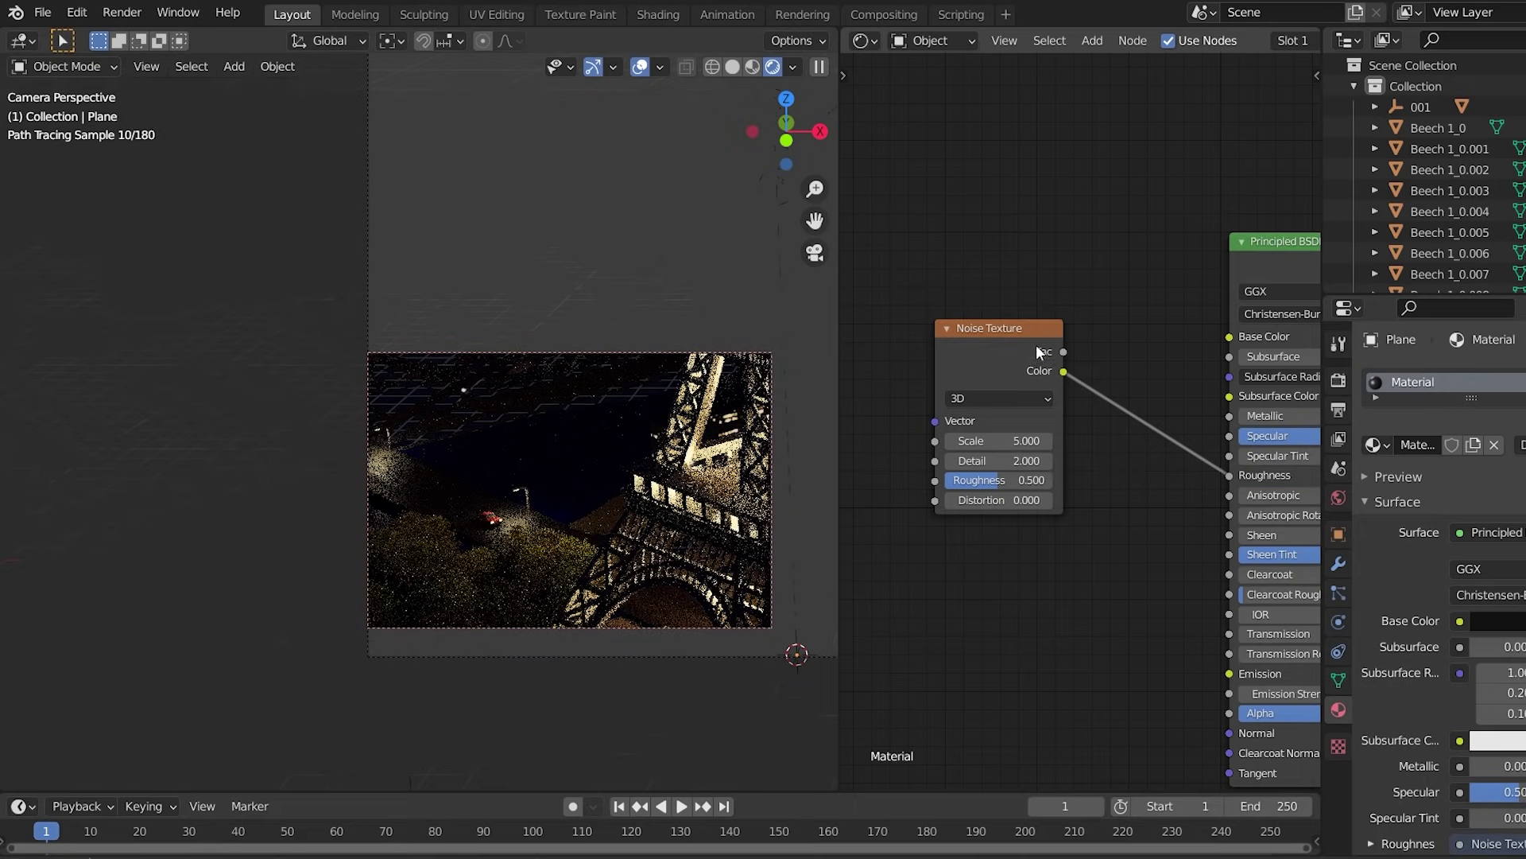
# Step: Insert a ColorRamp into the noise-to-Roughness link and preview it in a smaller render region
pyautogui.hotkey('shift', 'a')
pyautogui.write('col')
pyautogui.press('Down')
pyautogui.press('Return')
pyautogui.click(1020, 328)
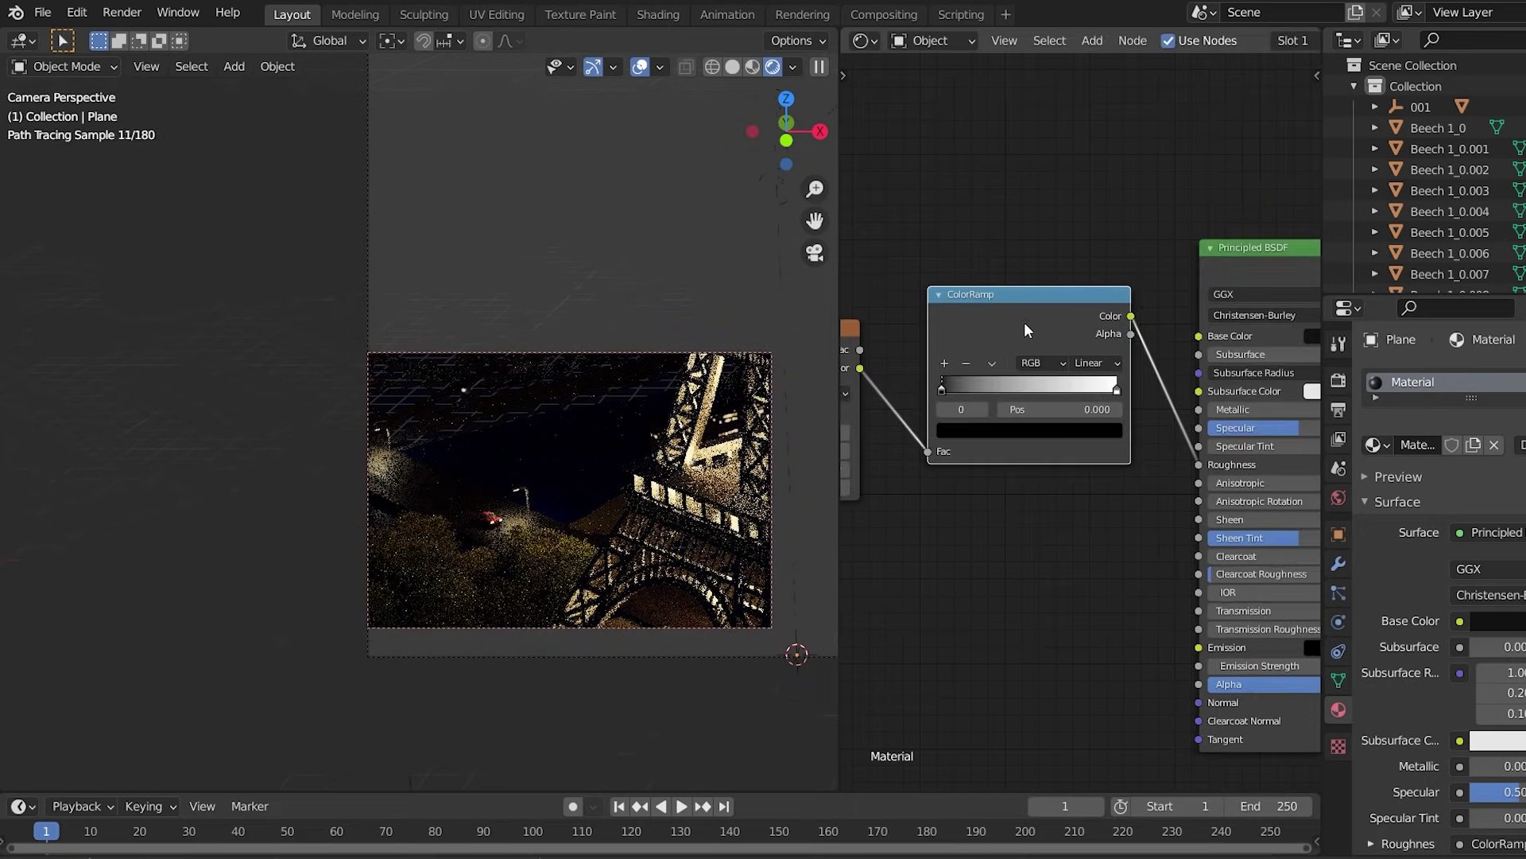
pyautogui.keyDown('ctrl'); pyautogui.keyDown('shift'); pyautogui.click(1019, 327); pyautogui.keyUp('shift'); pyautogui.keyUp('ctrl')
pyautogui.scroll(2, 536, 462)
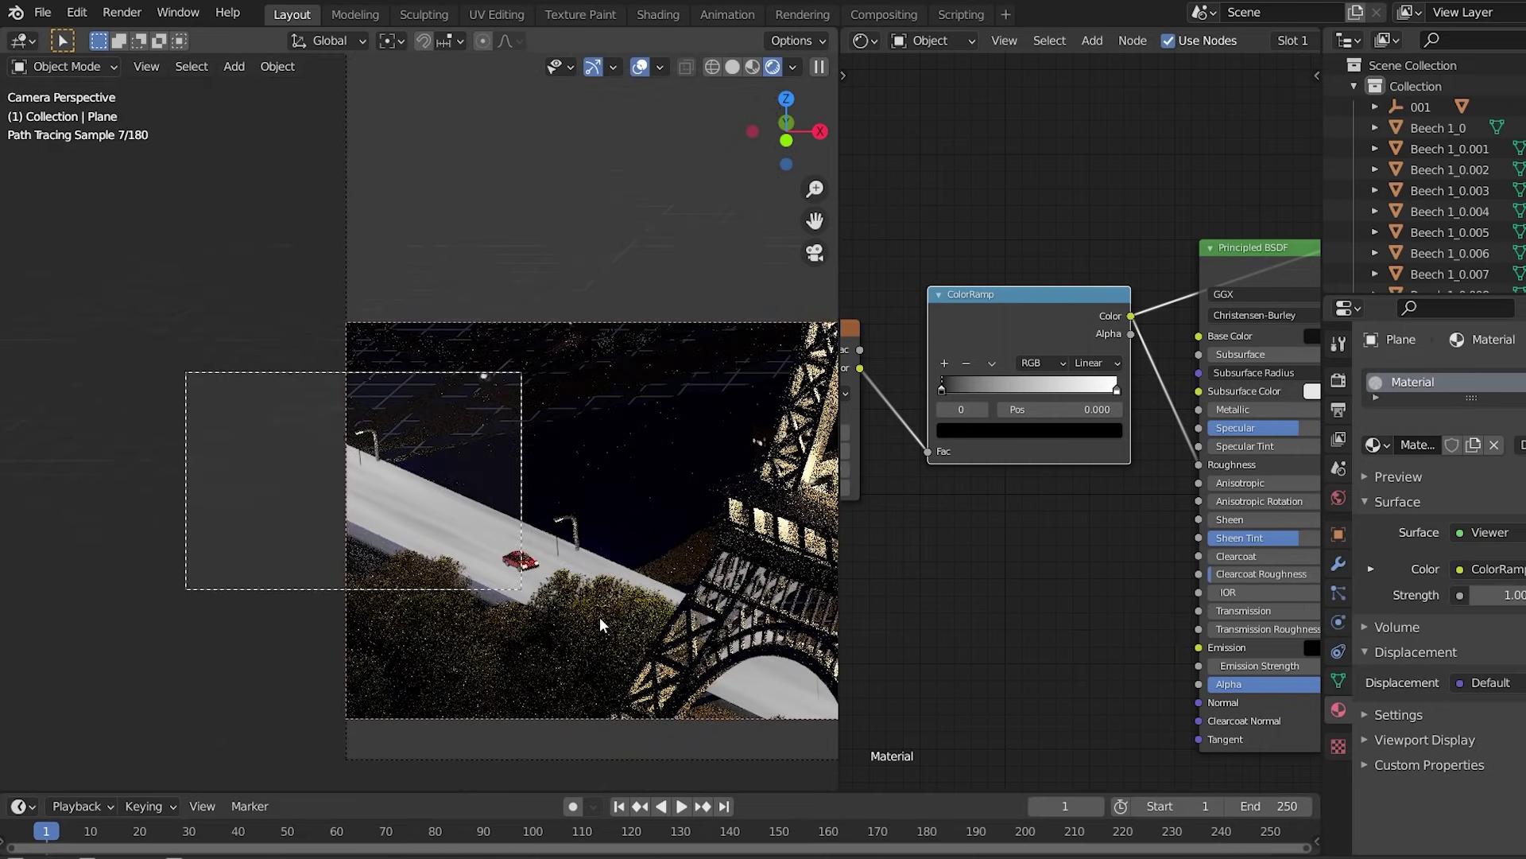
pyautogui.moveTo(600, 618); pyautogui.dragTo(713, 640)
pyautogui.scroll(-3, 990, 409)
pyautogui.moveTo(988, 415); pyautogui.dragTo(1314, 454, button='middle')
pyautogui.scroll(4, 1217, 447)
pyautogui.moveTo(1218, 447); pyautogui.dragTo(956, 438, button='middle')
# Step: Add Mapping to the Noise Texture and stretch its X, Y and Z scale
pyautogui.click(970, 392)
pyautogui.hotkey('ctrl', 't')
pyautogui.scroll(-3, 922, 446)
pyautogui.scroll(3, 1150, 367)
pyautogui.scroll(1, 1150, 367)
pyautogui.moveTo(957, 507); pyautogui.dragTo(1045, 508)
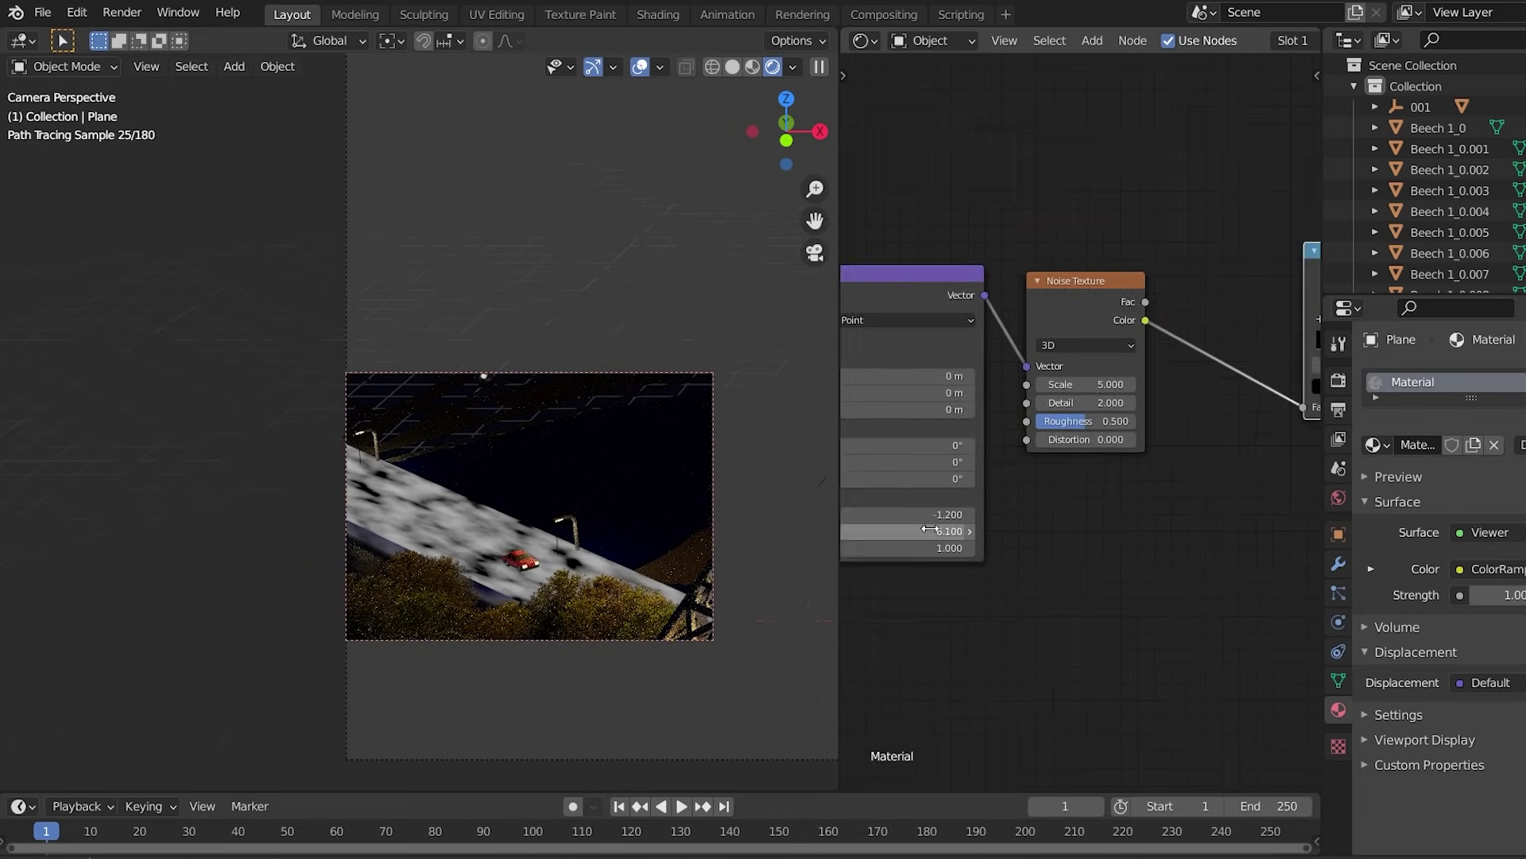
pyautogui.scroll(-1, 1081, 397)
pyautogui.moveTo(983, 539); pyautogui.dragTo(1121, 521)
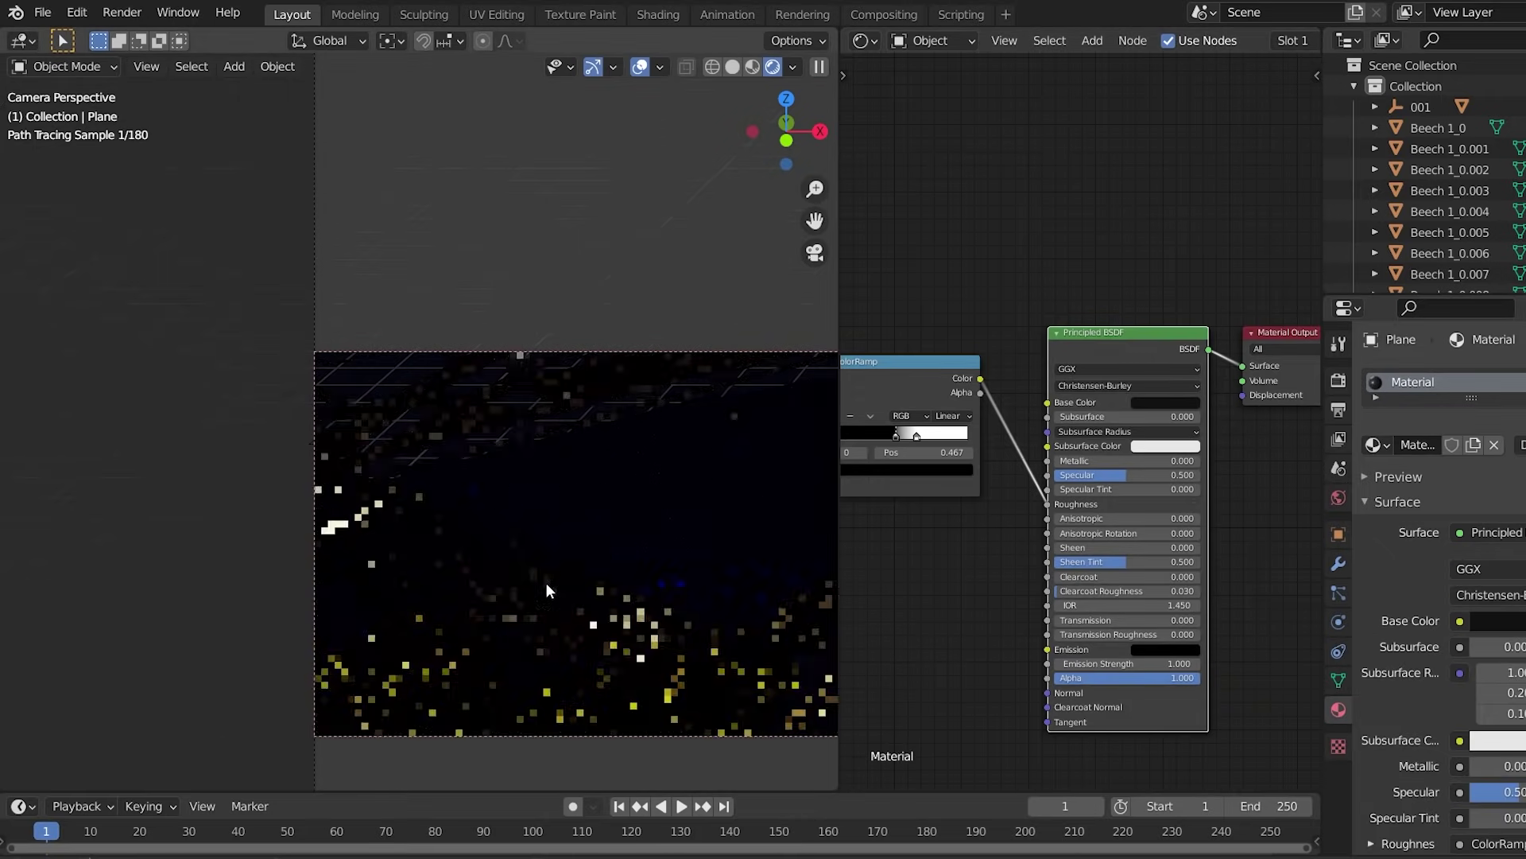
pyautogui.keyDown('shift'); pyautogui.moveTo(546, 583); pyautogui.dragTo(436, 495, button='middle'); pyautogui.keyUp('shift')
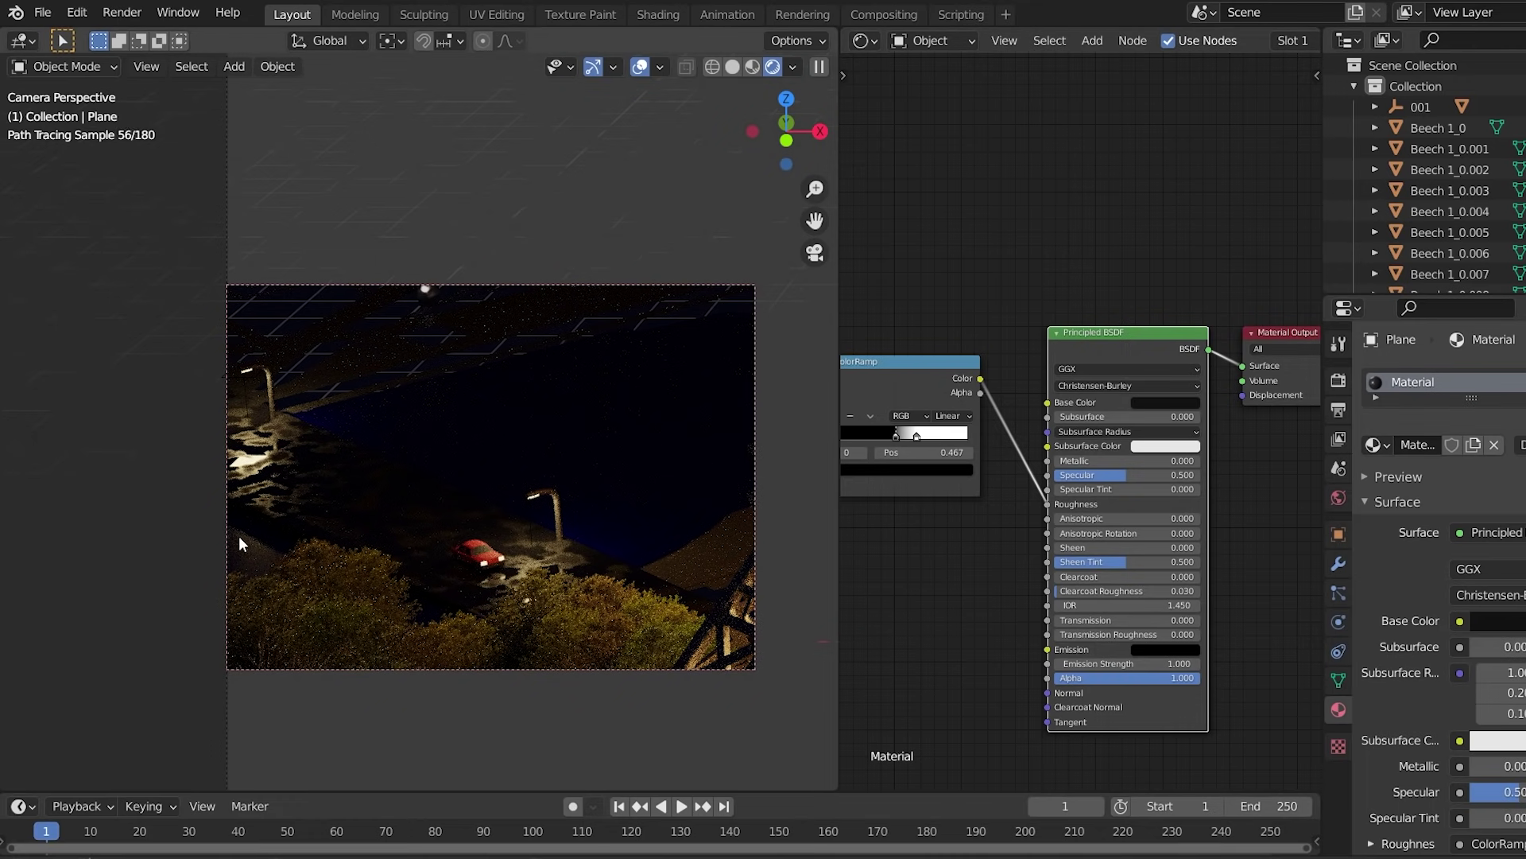
# Step: Move the ColorRamp black stop to about 0.366 and return to the lit render
pyautogui.moveTo(914, 401); pyautogui.dragTo(1056, 403, button='middle')
pyautogui.keyDown('ctrl'); pyautogui.keyDown('shift'); pyautogui.click(1056, 403); pyautogui.keyUp('shift'); pyautogui.keyUp('ctrl')
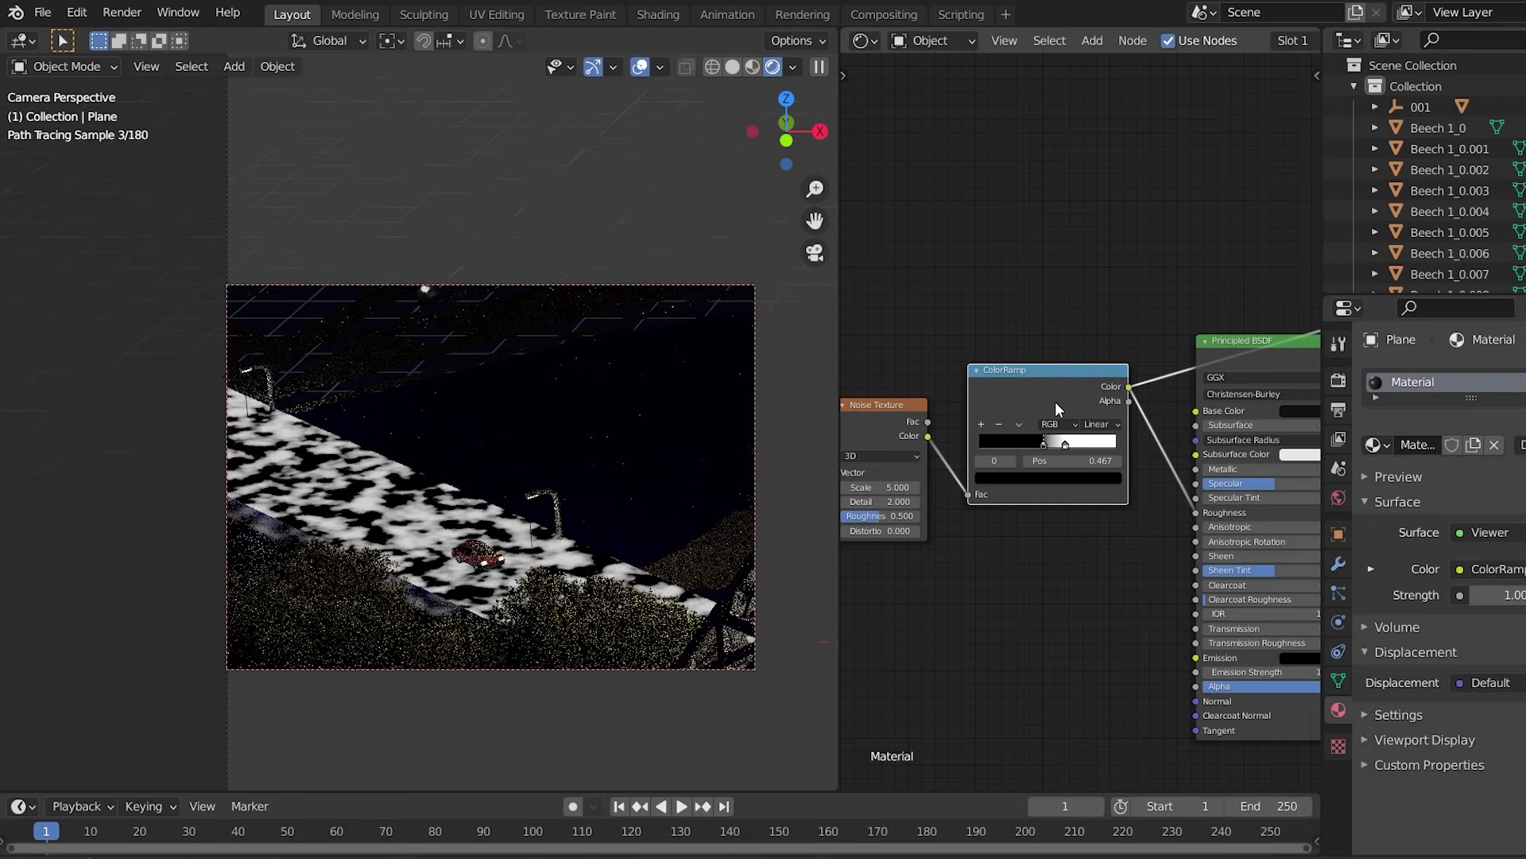
pyautogui.moveTo(1041, 442); pyautogui.dragTo(1031, 446)
pyautogui.keyDown('ctrl'); pyautogui.keyDown('shift'); pyautogui.click(1272, 346); pyautogui.keyUp('shift'); pyautogui.keyUp('ctrl')
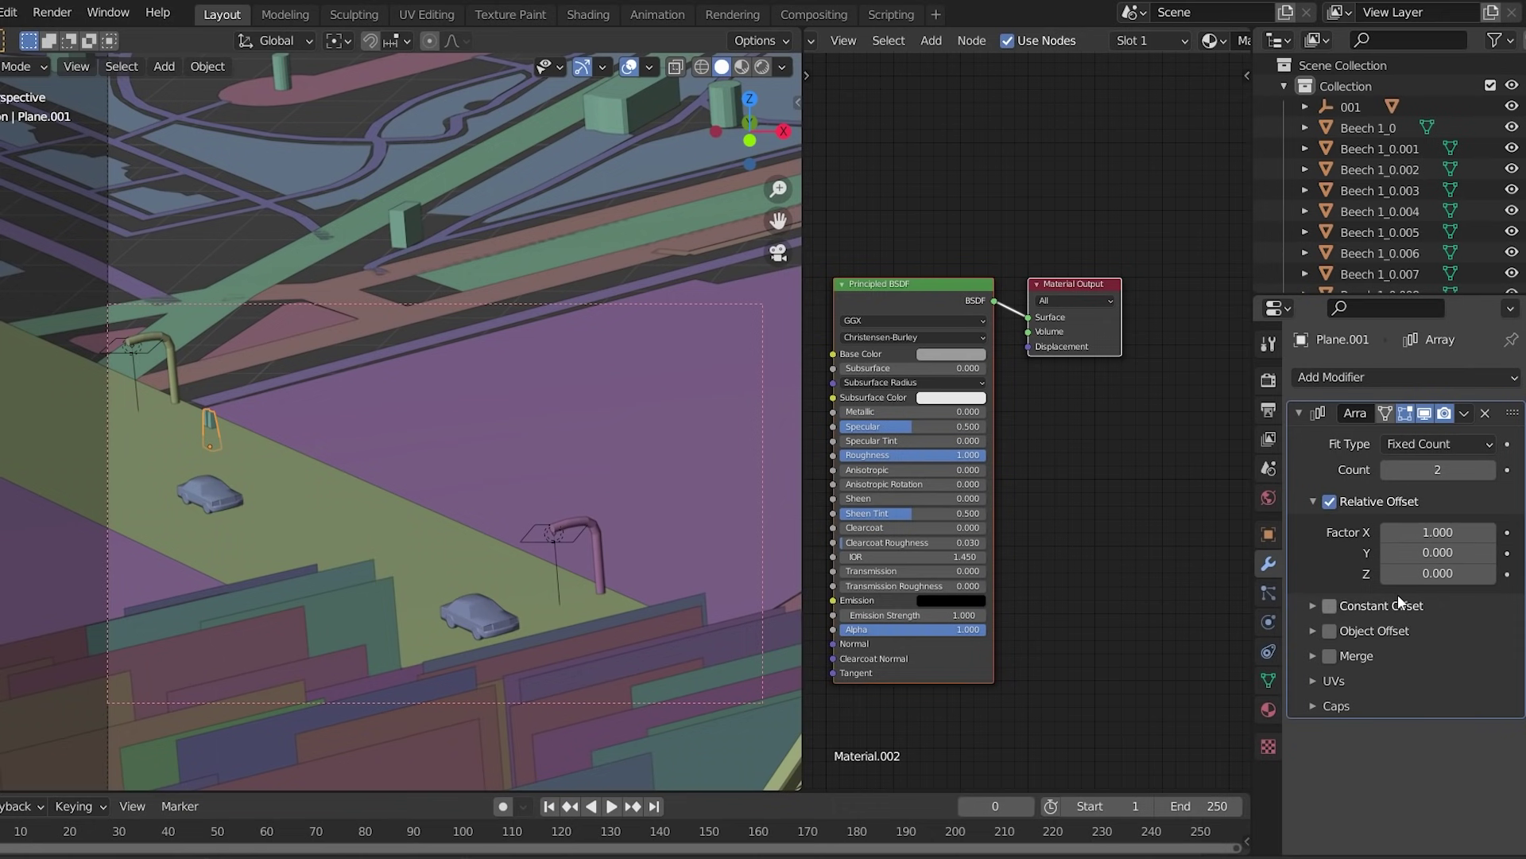
# Step: Set the Array modifier's Relative Offset Factor X to 5.100 and Count to 16
pyautogui.moveTo(1429, 533); pyautogui.dragTo(1440, 533)
pyautogui.moveTo(1435, 470); pyautogui.dragTo(1479, 470)
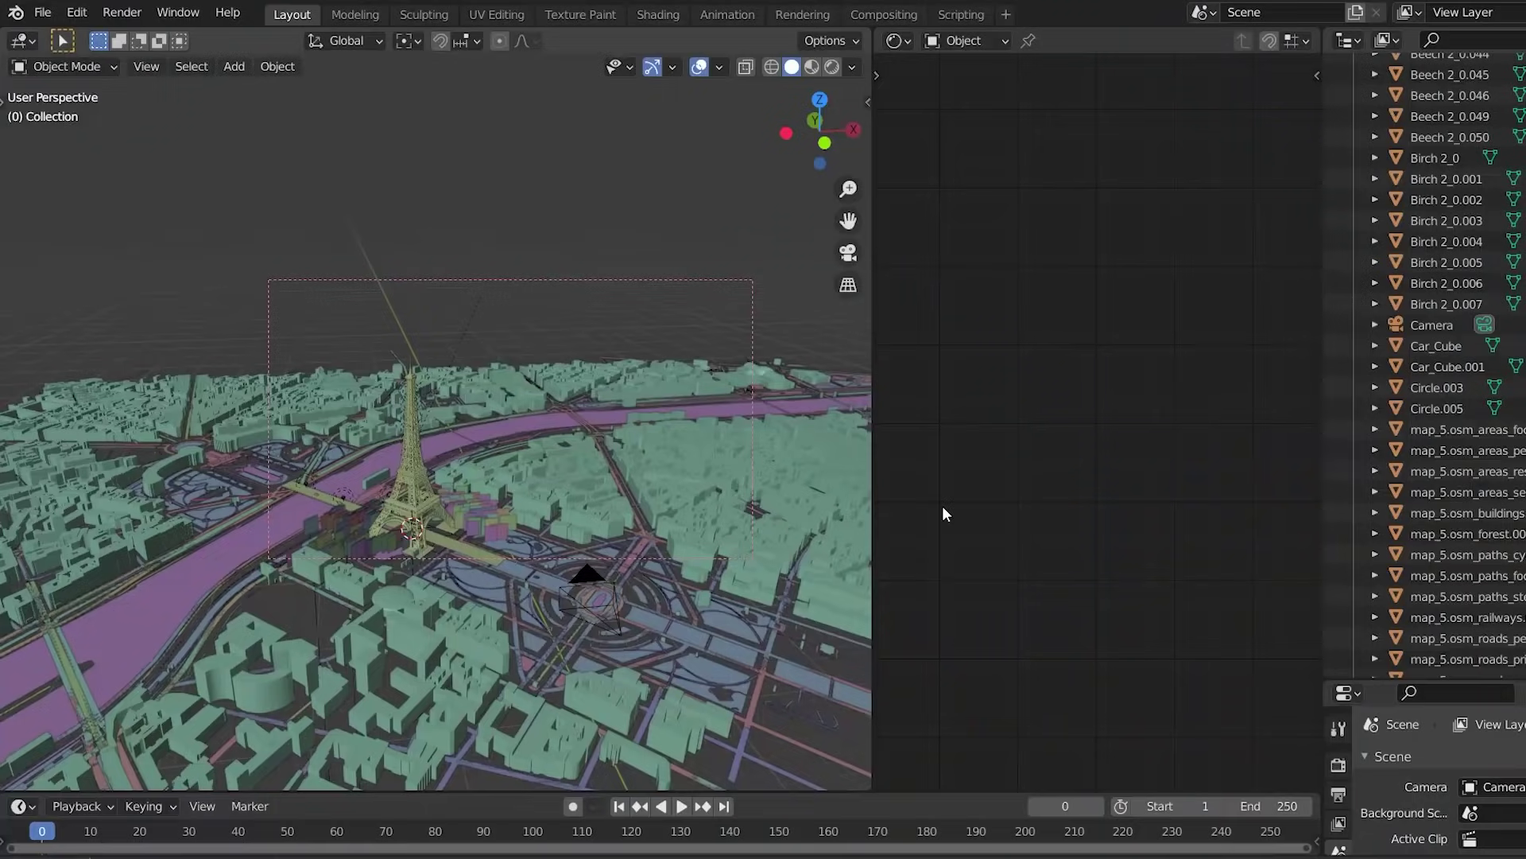
# Step: In camera view, scale the skyline image plane down and move it behind the tower
pyautogui.click(628, 474)
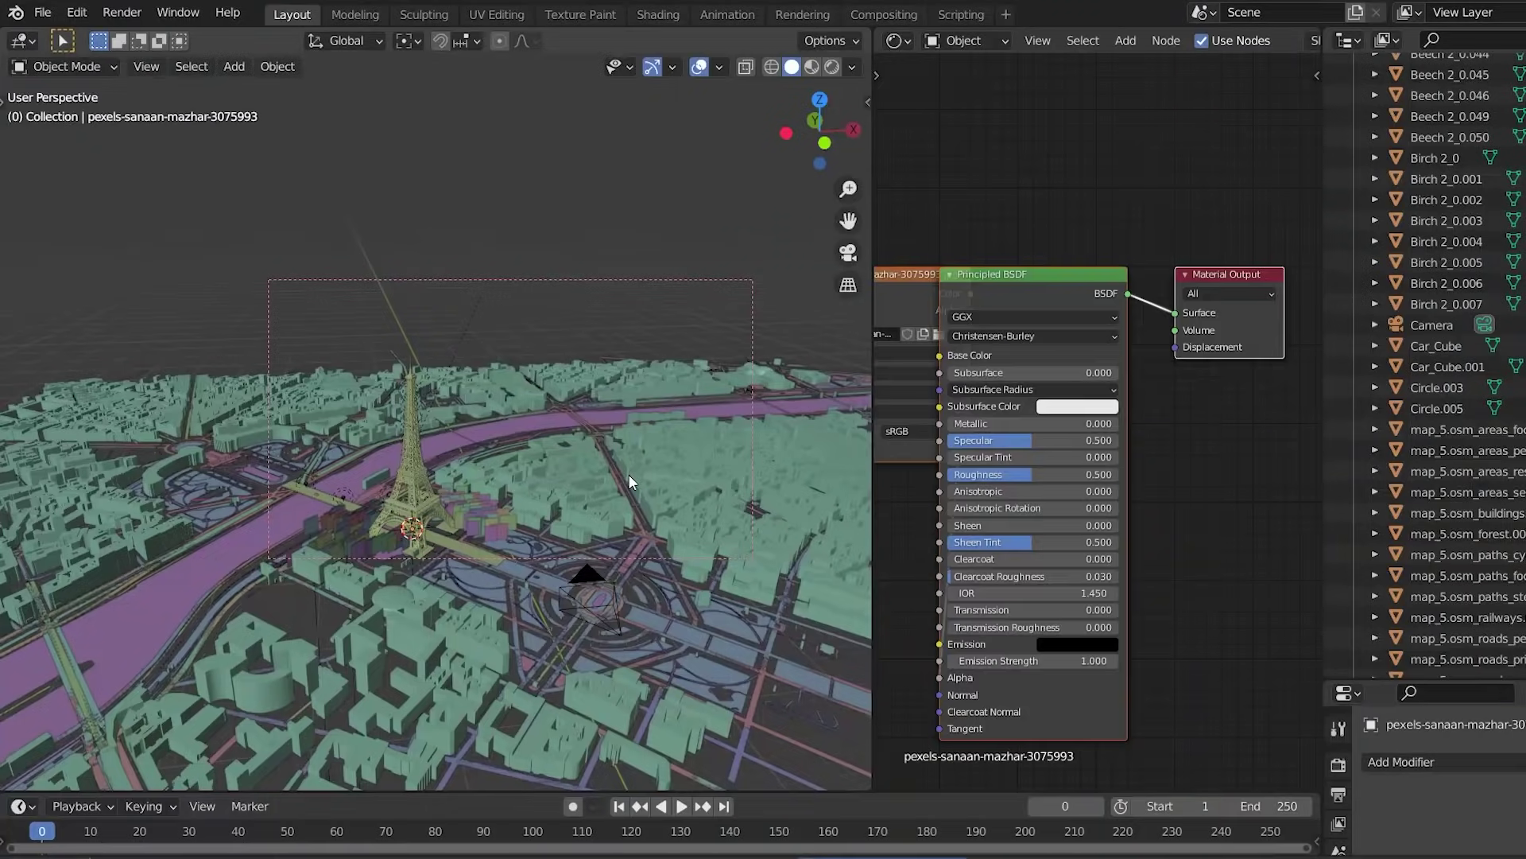
pyautogui.press('KP_0')
pyautogui.press('s')
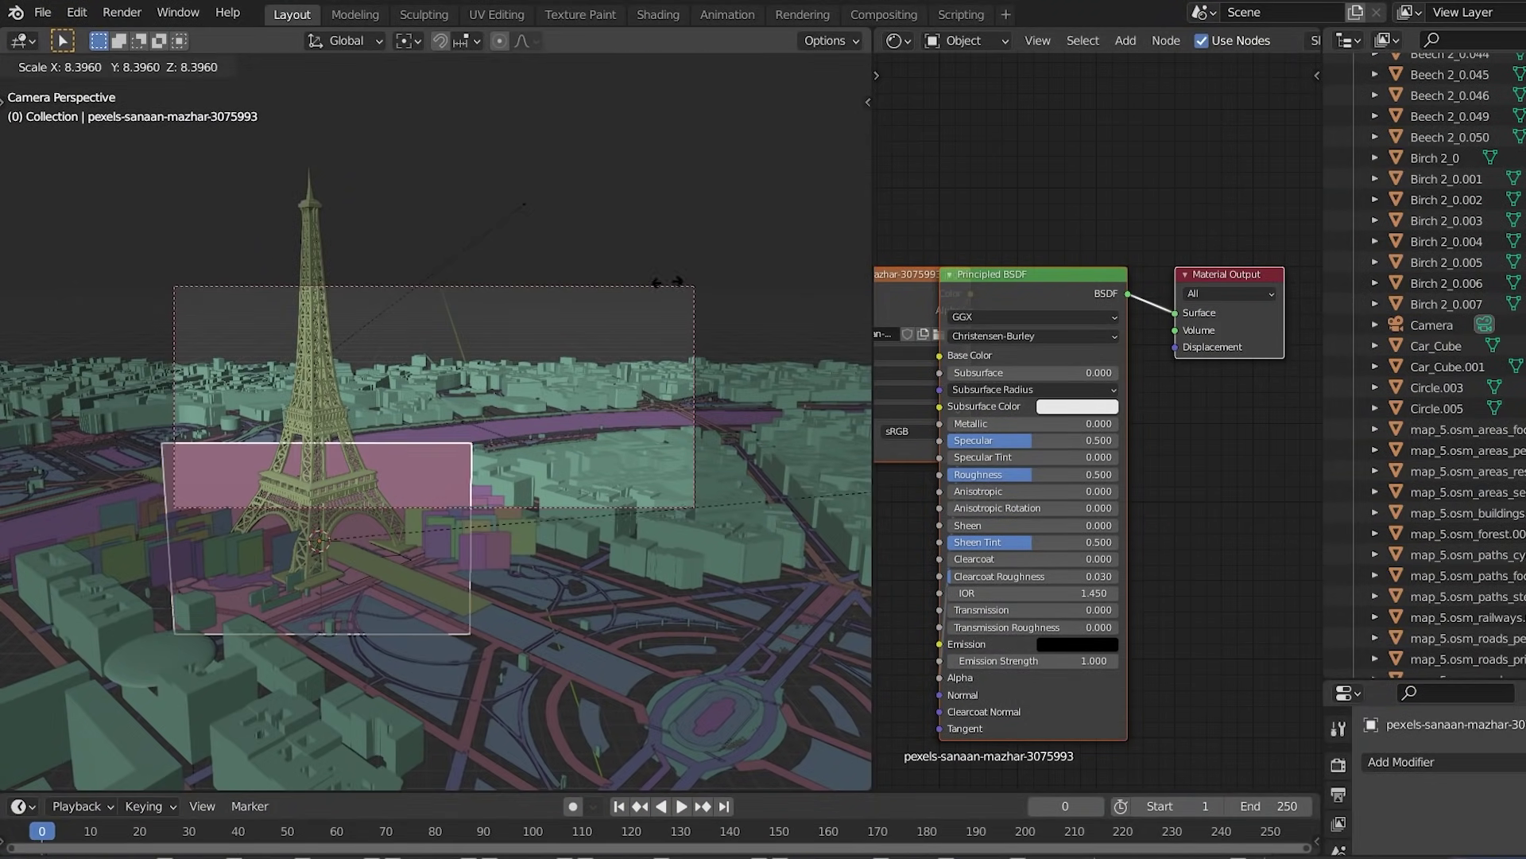
pyautogui.click(620, 371)
pyautogui.press('g')
pyautogui.hotkey('shift', 'z')
pyautogui.click(680, 204)
pyautogui.press('KP_7')
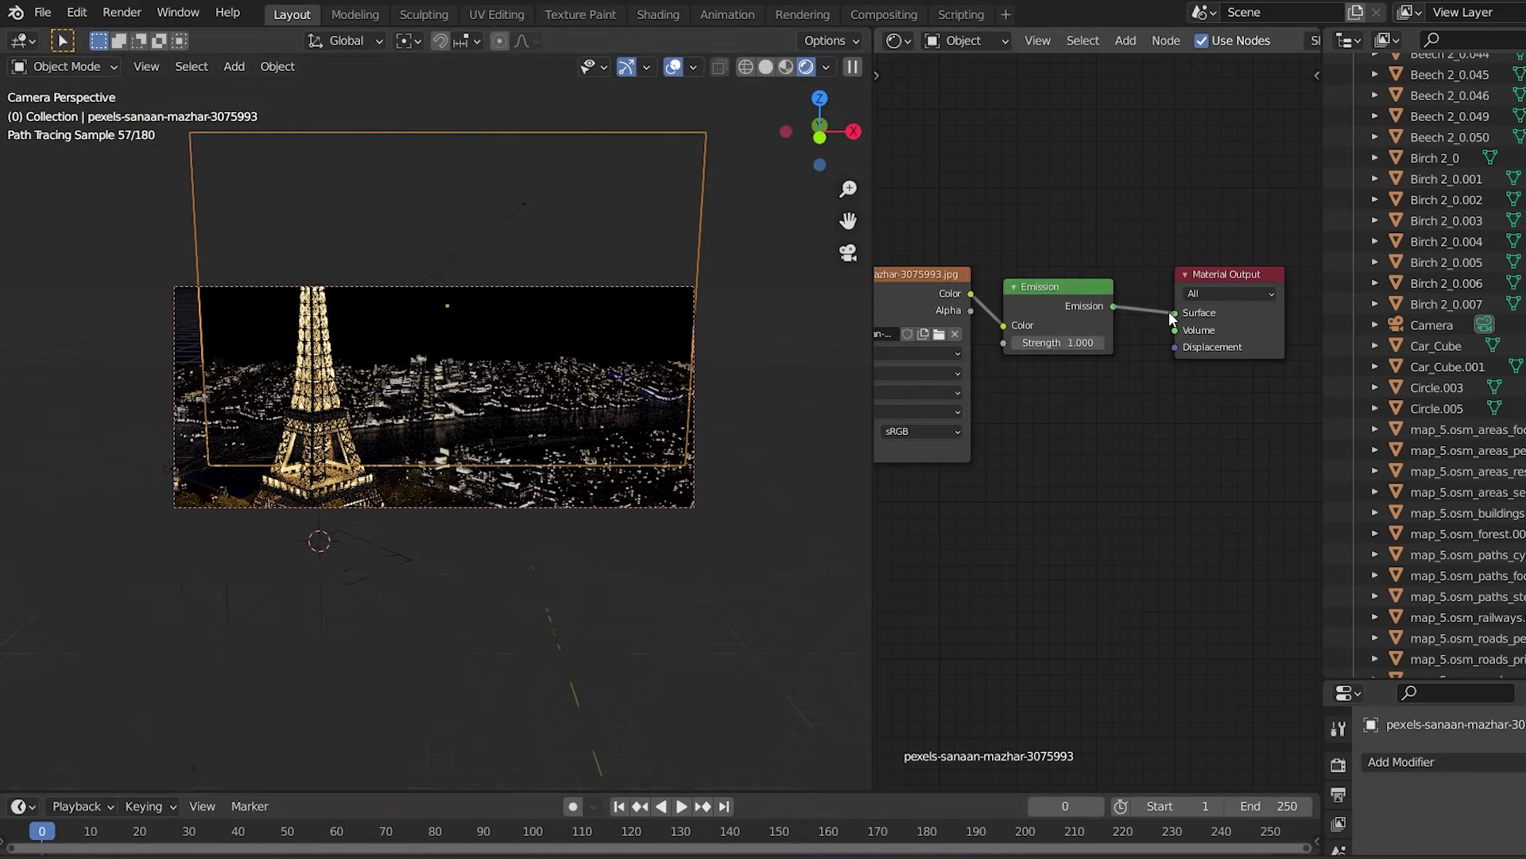
# Step: Connect the Emission shader to the material Surface, then resize and reposition the backdrop
pyautogui.moveTo(1171, 318); pyautogui.dragTo(1174, 313)
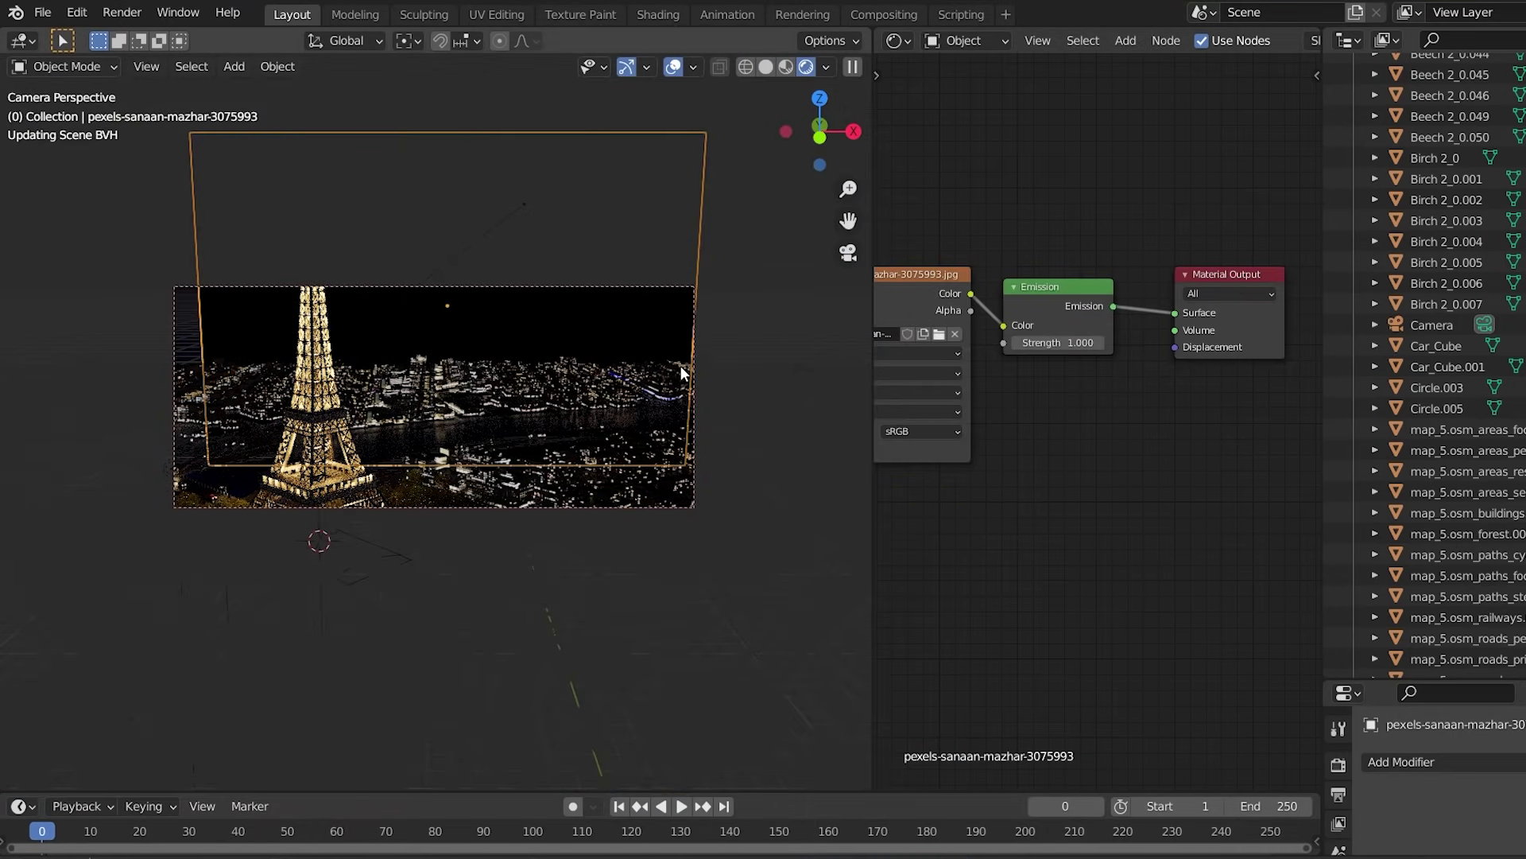
pyautogui.press('s')
pyautogui.click(744, 364)
pyautogui.press('g')
pyautogui.click(728, 366)
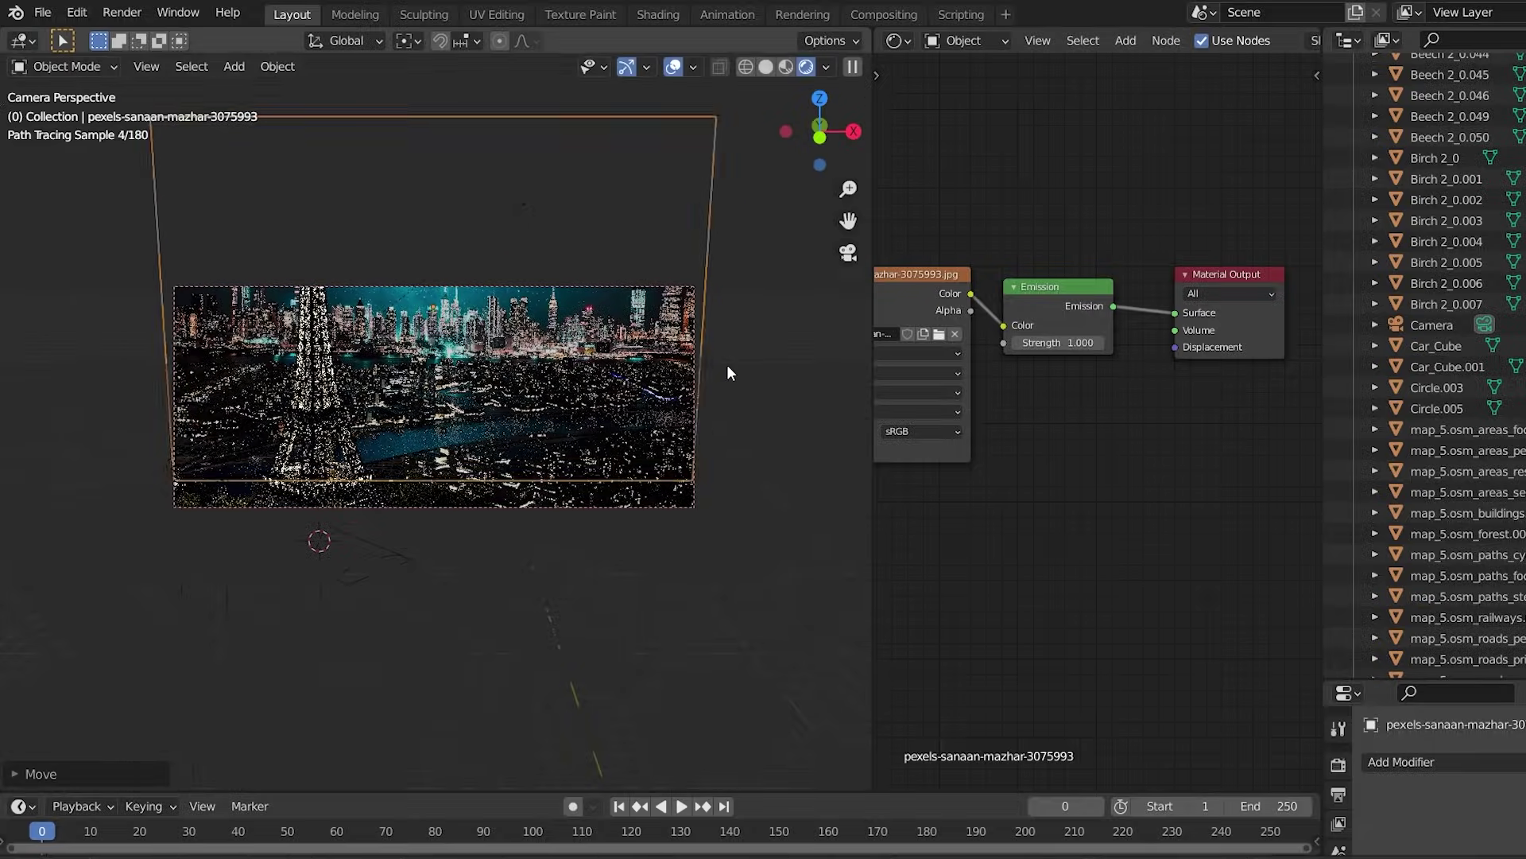
# Step: Tidy the backdrop nodes, moving the image texture left, and check the Emission Strength
pyautogui.scroll(1, 727, 366)
pyautogui.press('a')
pyautogui.press('a')
pyautogui.scroll(1, 624, 408)
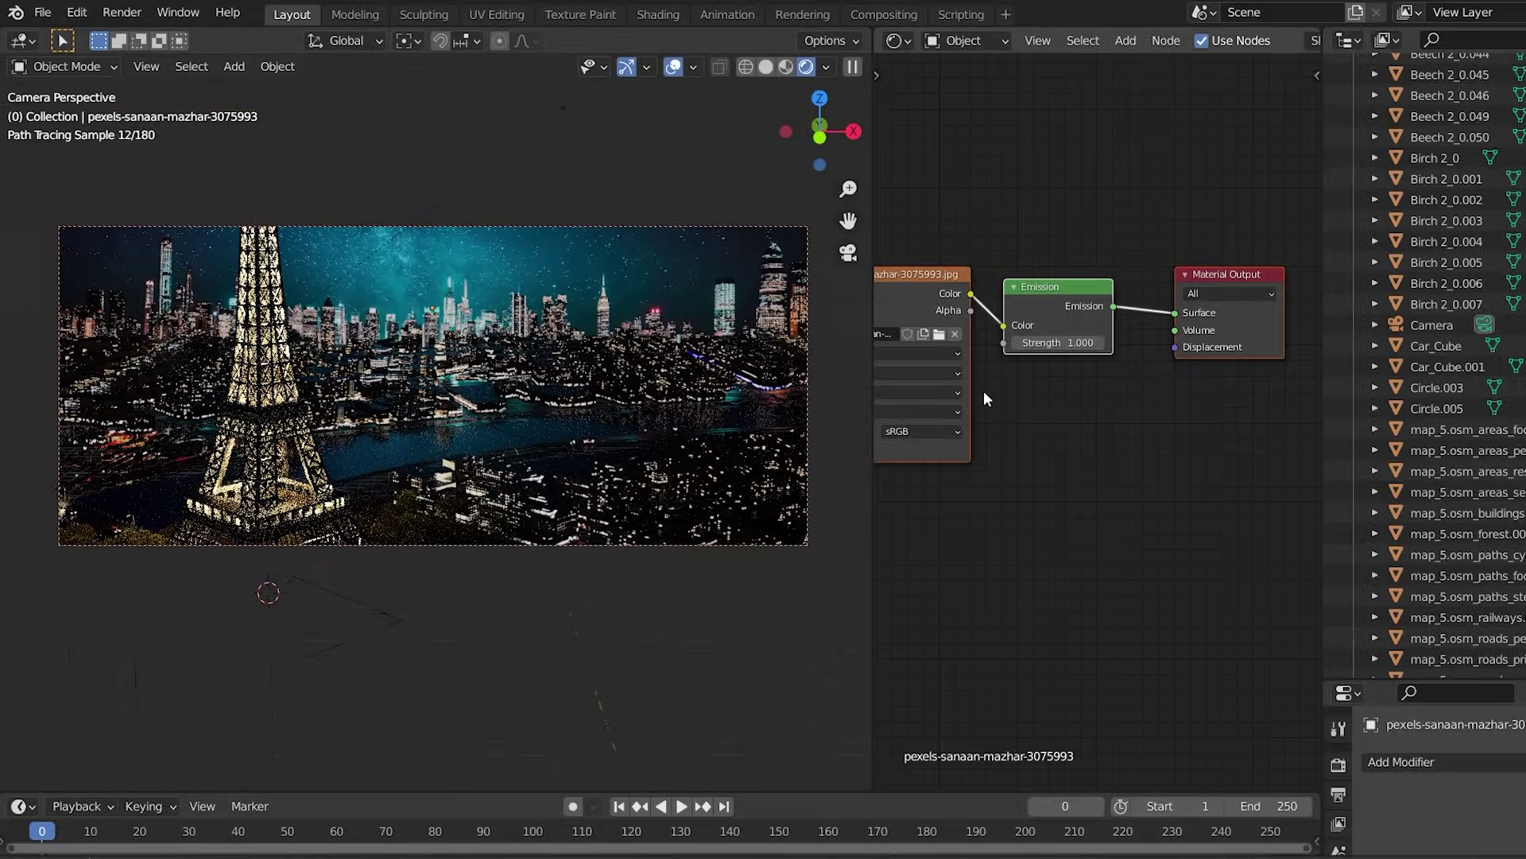
pyautogui.click(1037, 351)
pyautogui.moveTo(999, 364); pyautogui.dragTo(1029, 387, button='middle')
pyautogui.click(960, 308)
pyautogui.moveTo(961, 309); pyautogui.dragTo(914, 315)
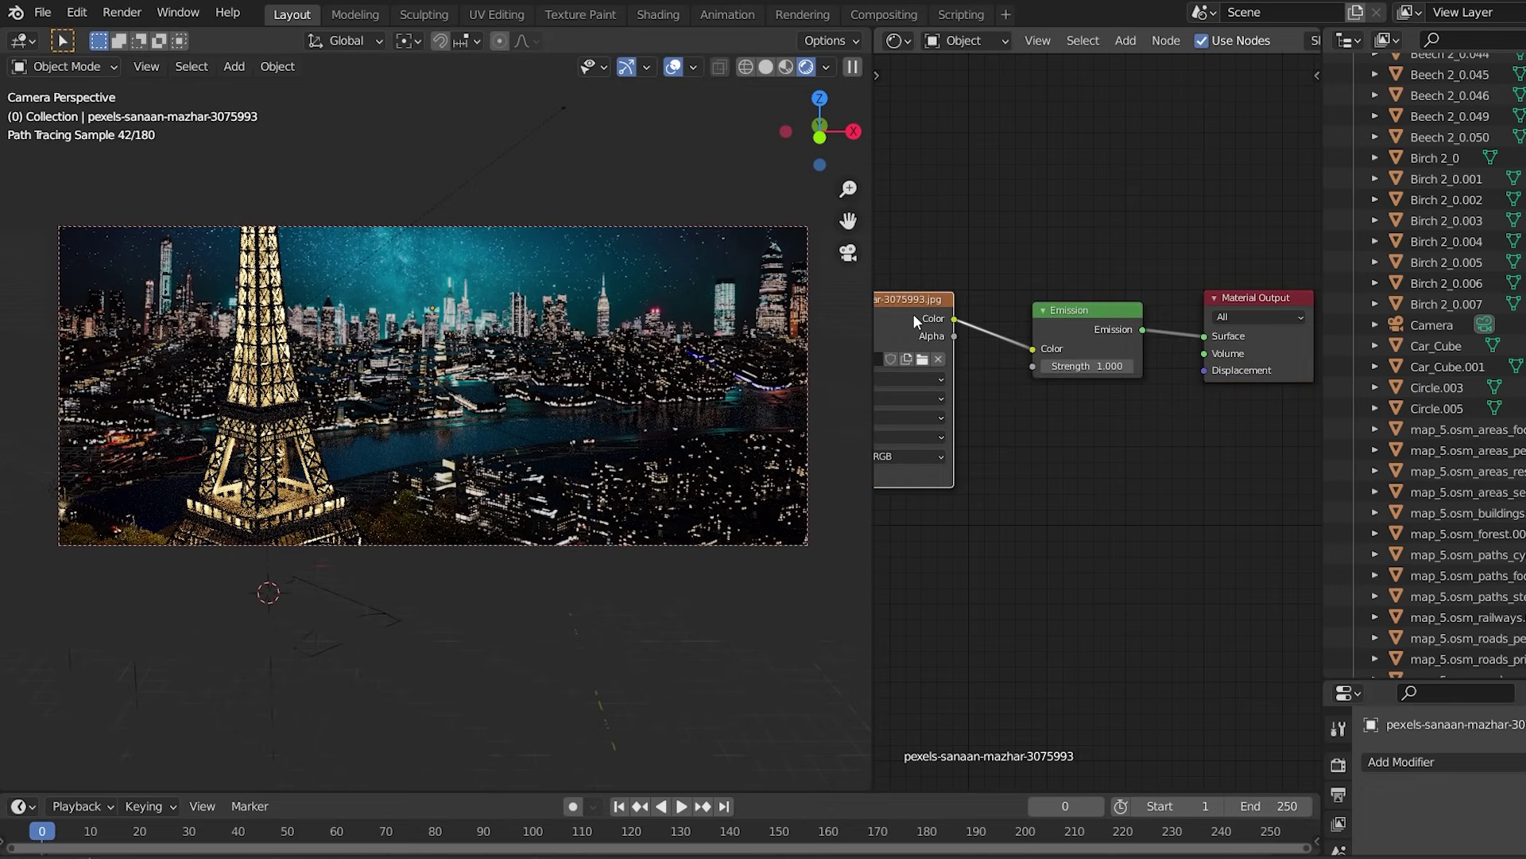
pyautogui.moveTo(1087, 366); pyautogui.dragTo(1086, 366)
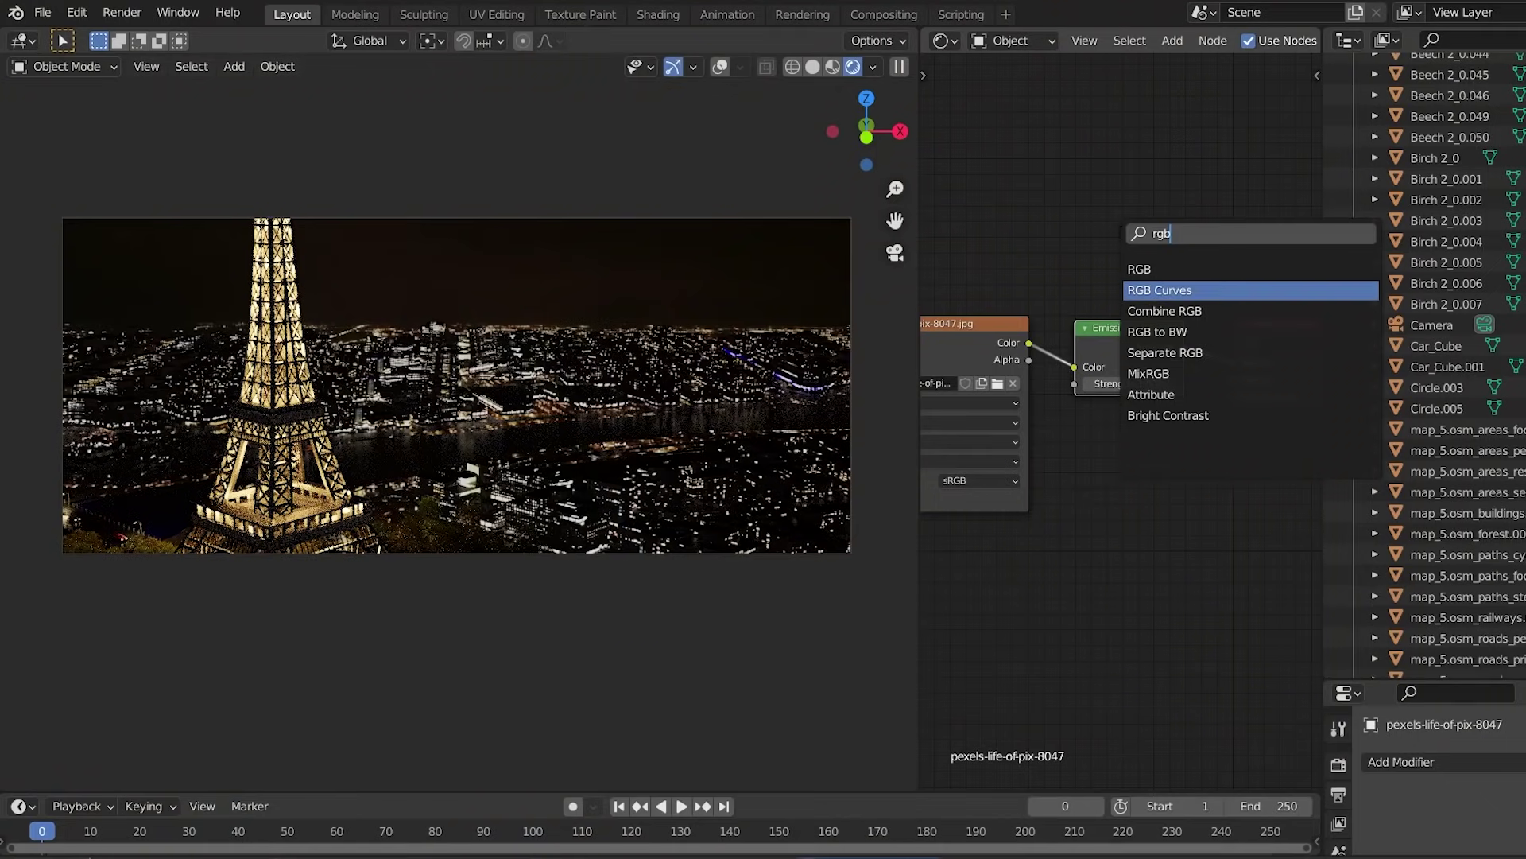
# Step: Add an S-shaped RGB Curves between image and Emission, compare it muted, then play
pyautogui.press('Return')
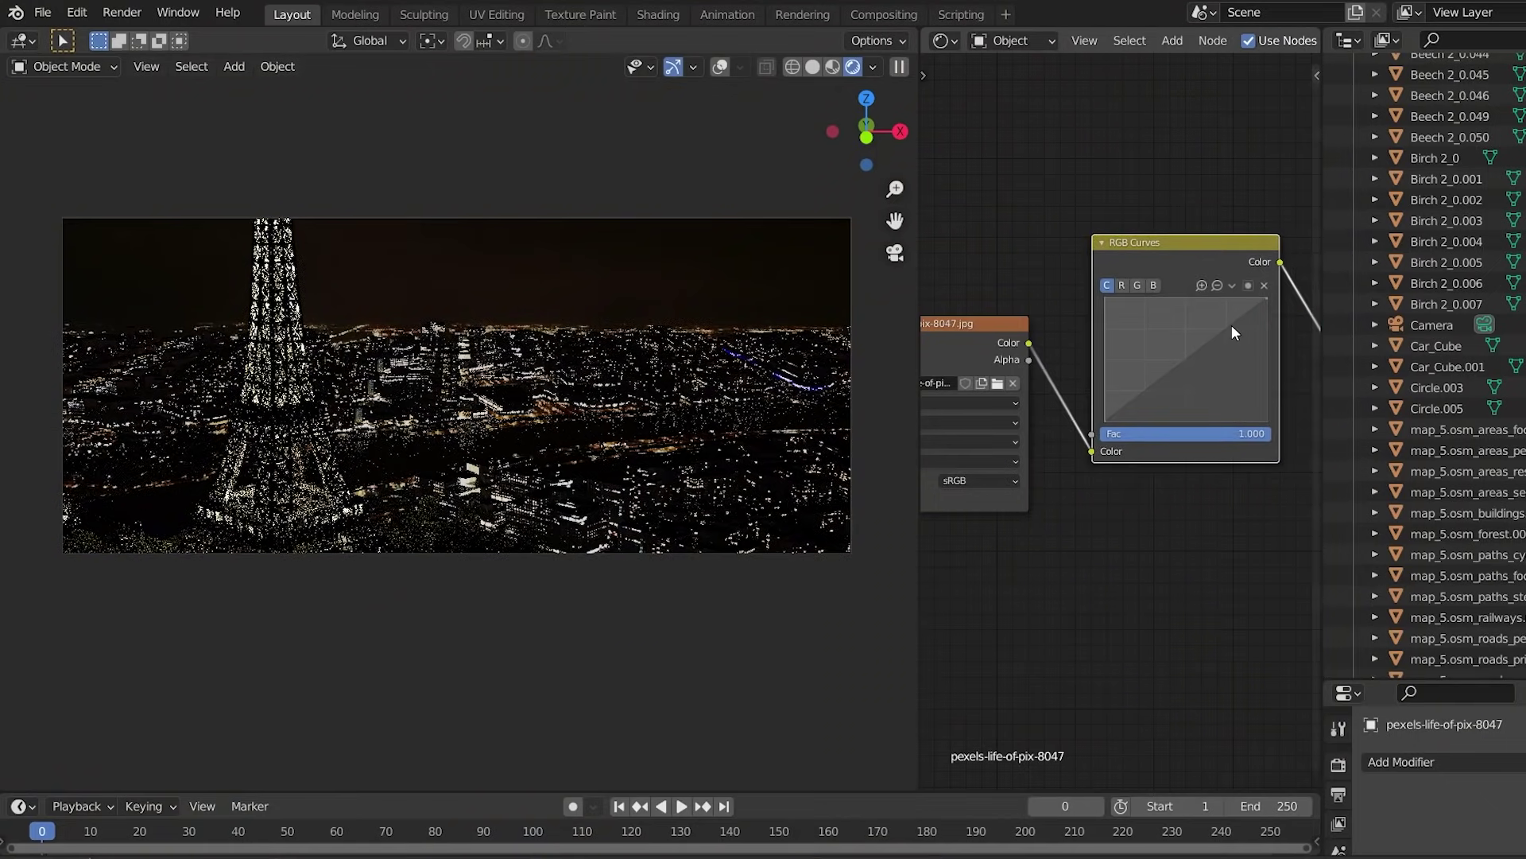
pyautogui.click(1066, 380)
pyautogui.moveTo(1096, 396); pyautogui.dragTo(1203, 376, button='middle')
pyautogui.moveTo(1033, 400); pyautogui.dragTo(1033, 418)
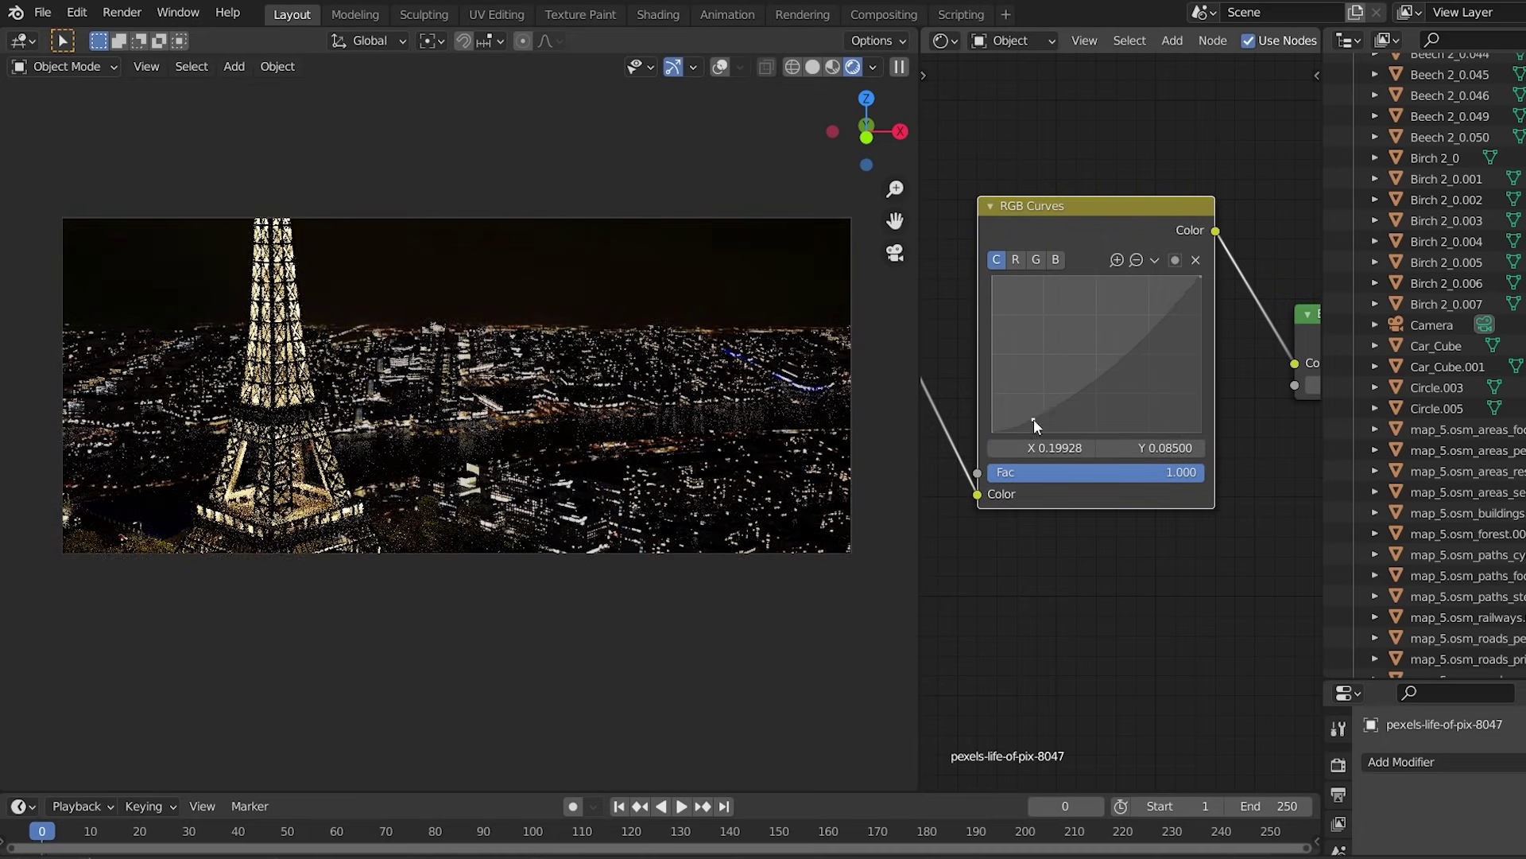
pyautogui.moveTo(1130, 340); pyautogui.dragTo(1129, 336)
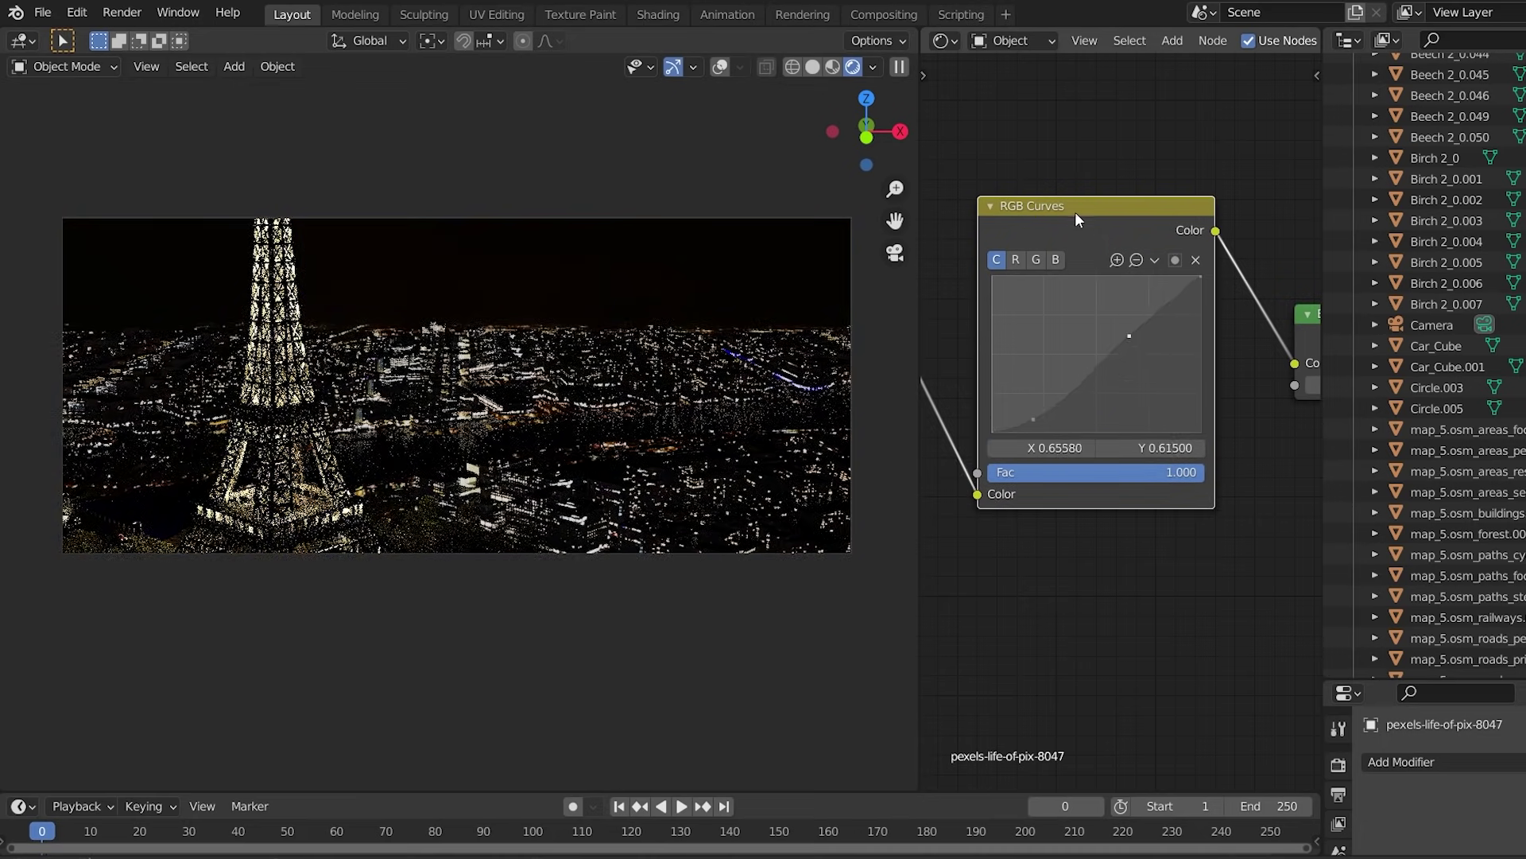
pyautogui.press('m')
pyautogui.press('m')
pyautogui.press('z')
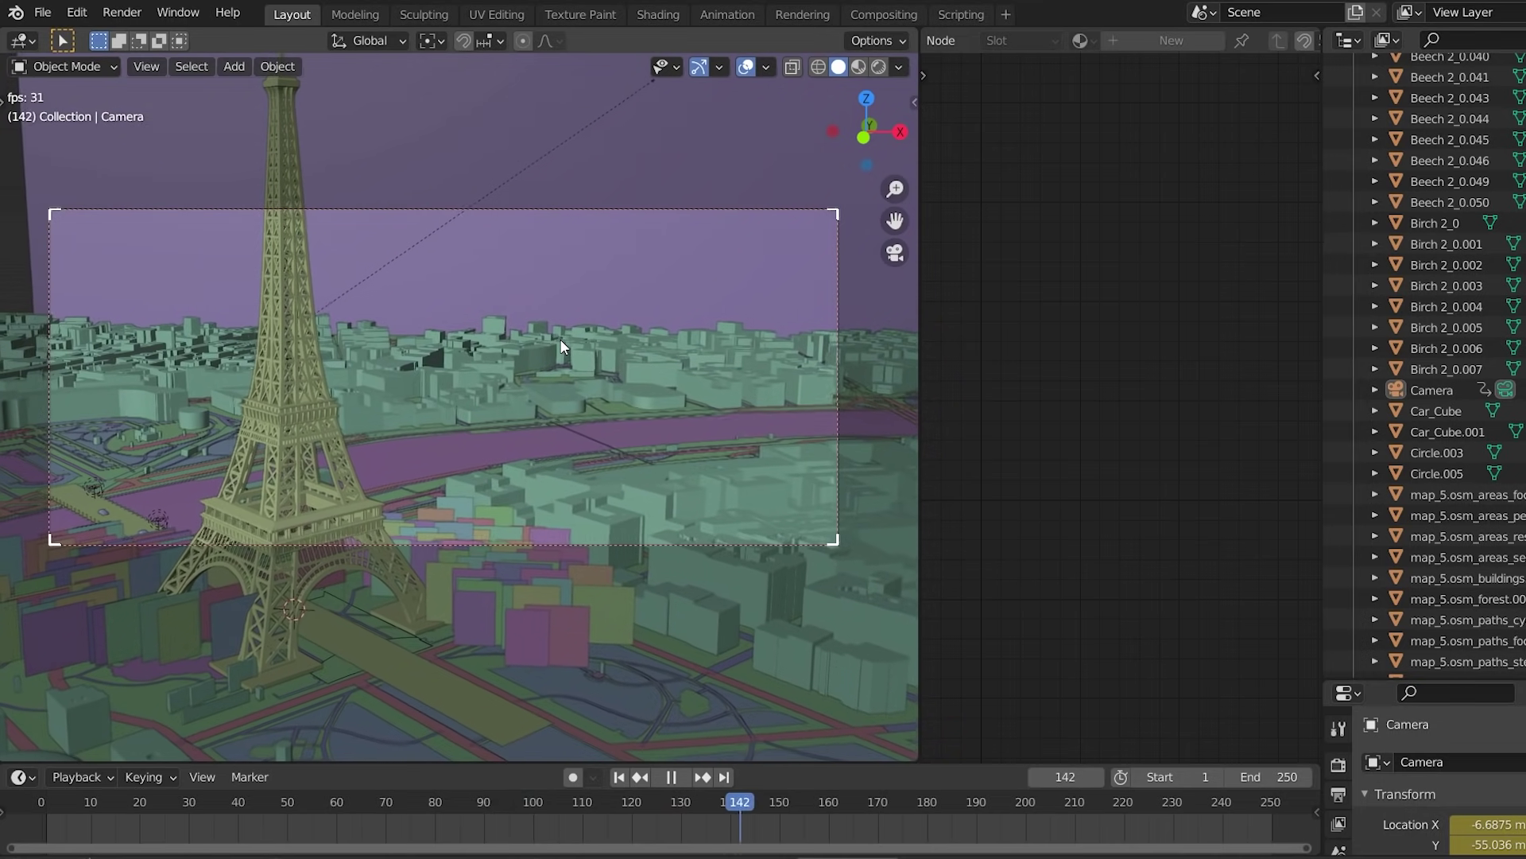
# Step: Stop playback, select the Camera, and drag its keyframes 33 frames later in the Timeline
pyautogui.press('space')
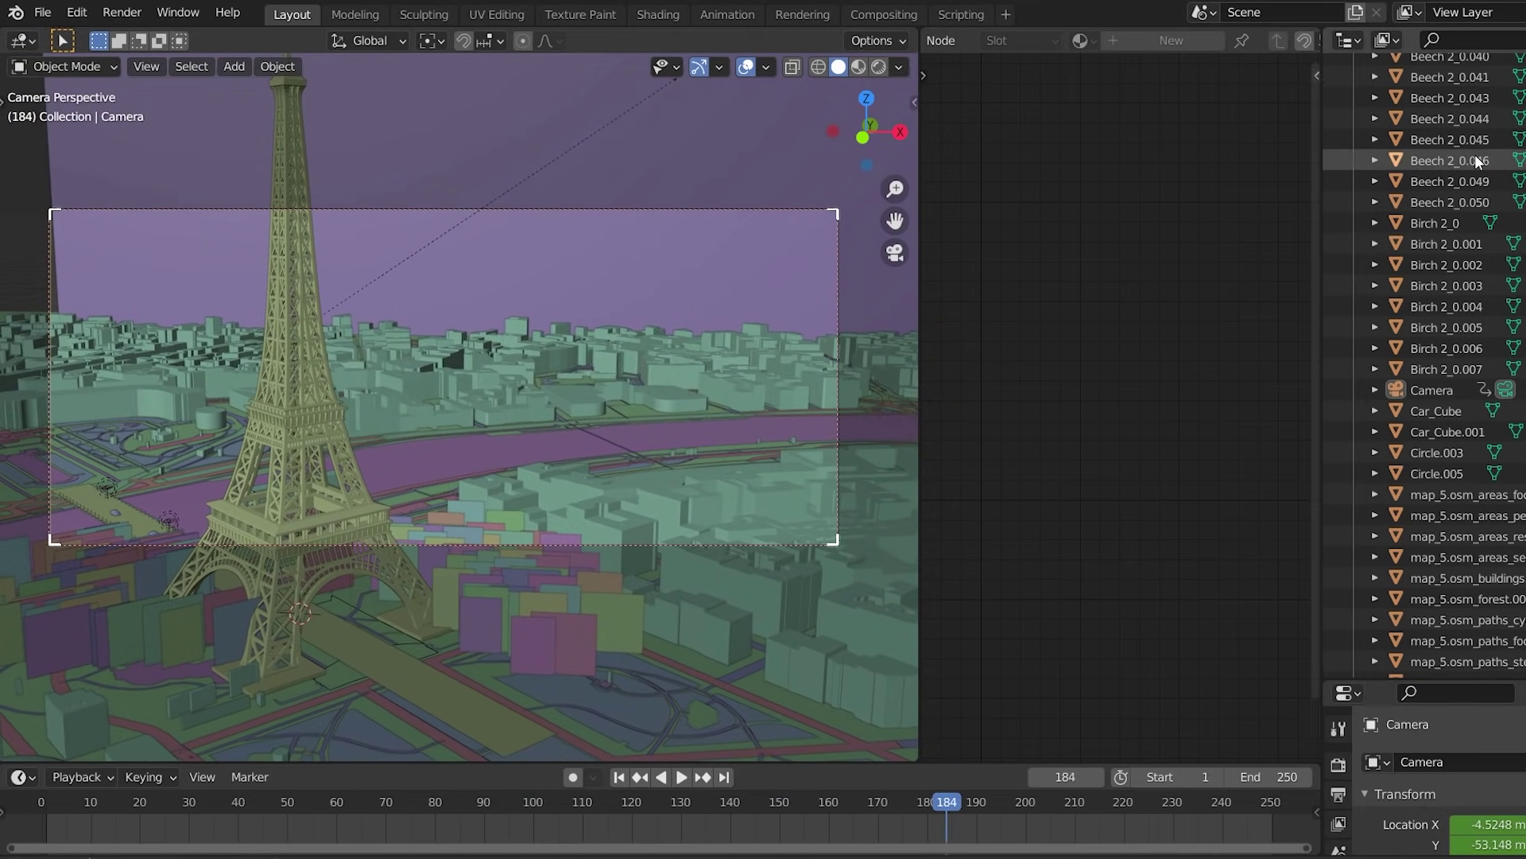
pyautogui.scroll(15, 1431, 318)
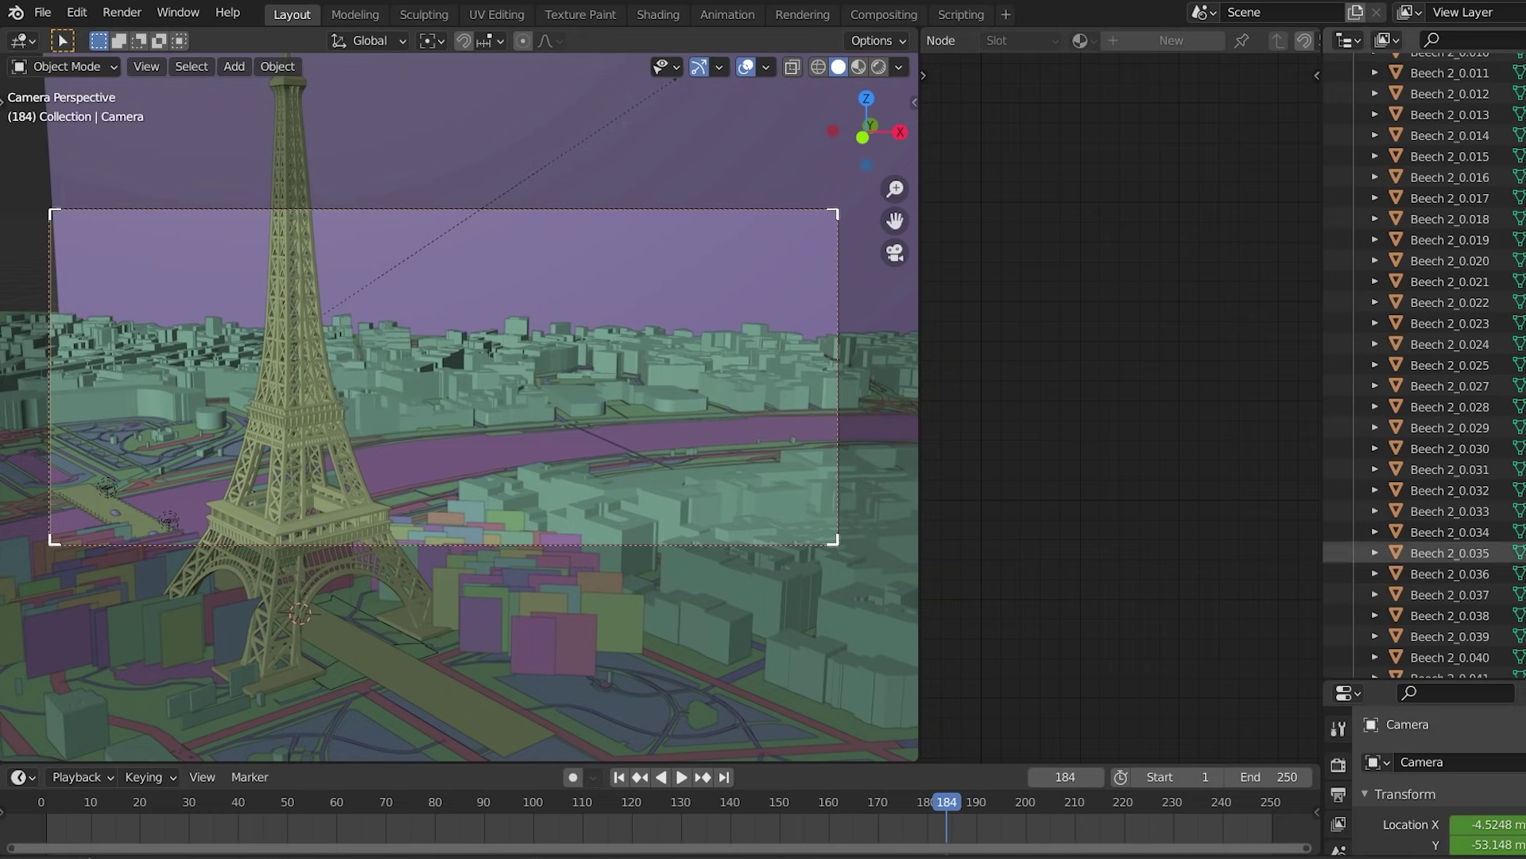
pyautogui.scroll(-4, 1431, 100)
pyautogui.scroll(-10, 1431, 101)
pyautogui.scroll(15, 1424, 366)
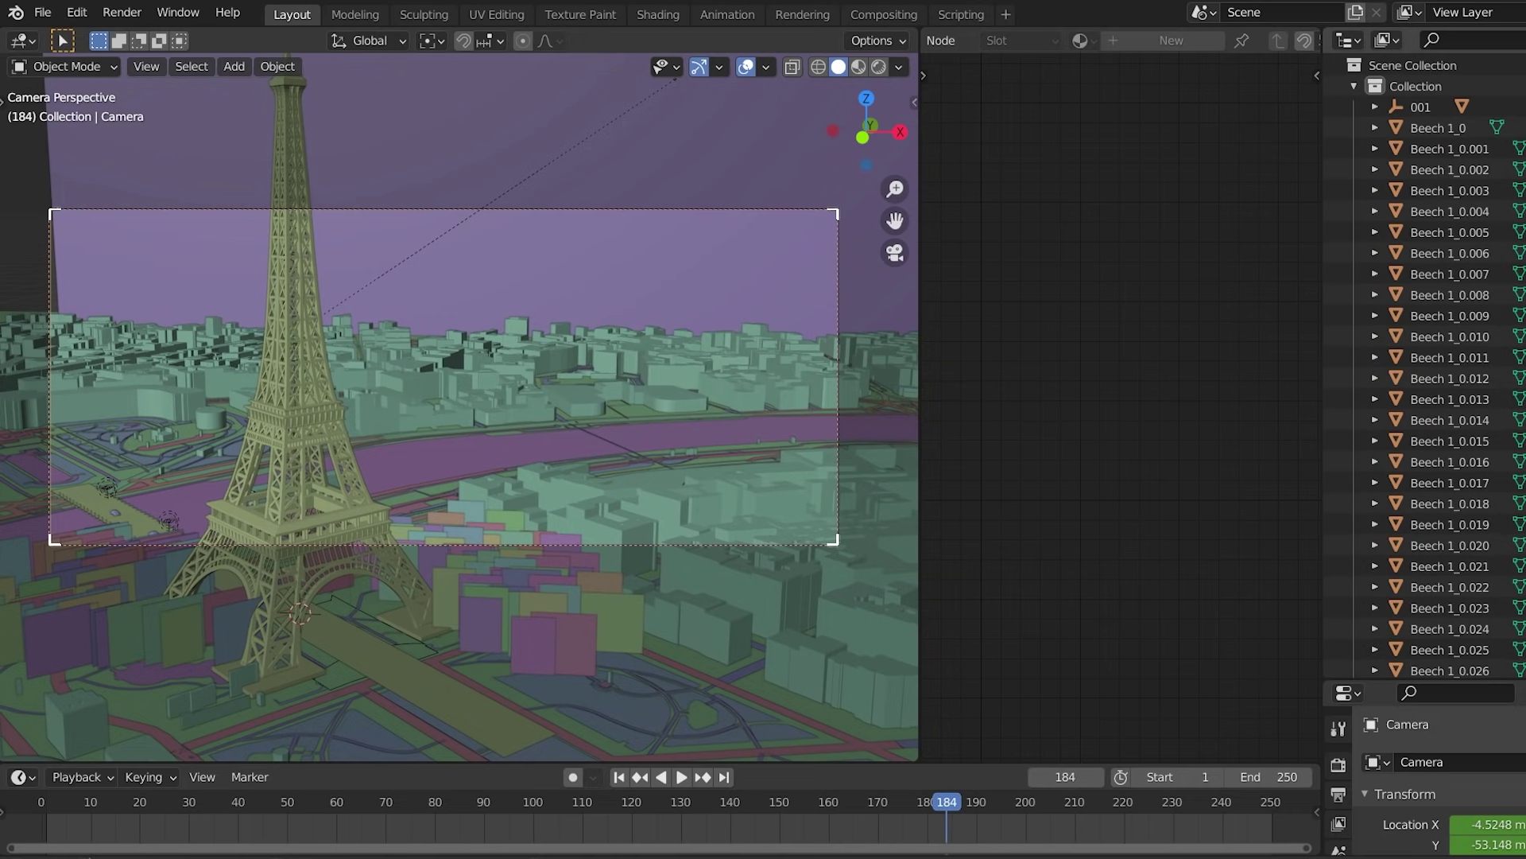
pyautogui.scroll(-15, 1443, 159)
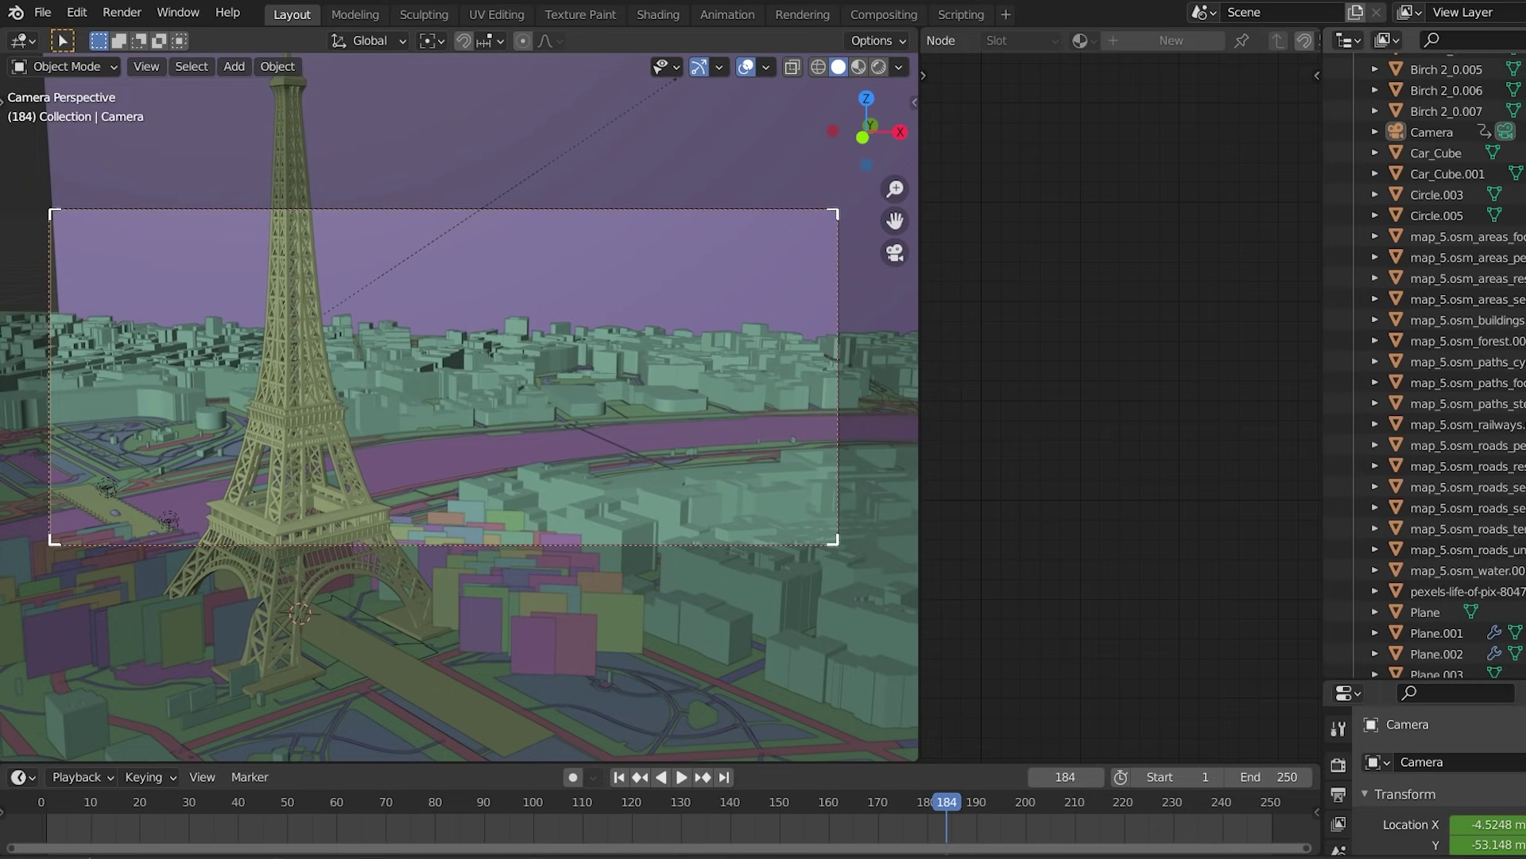
pyautogui.click(1433, 133)
pyautogui.moveTo(1122, 823); pyautogui.dragTo(1284, 825)
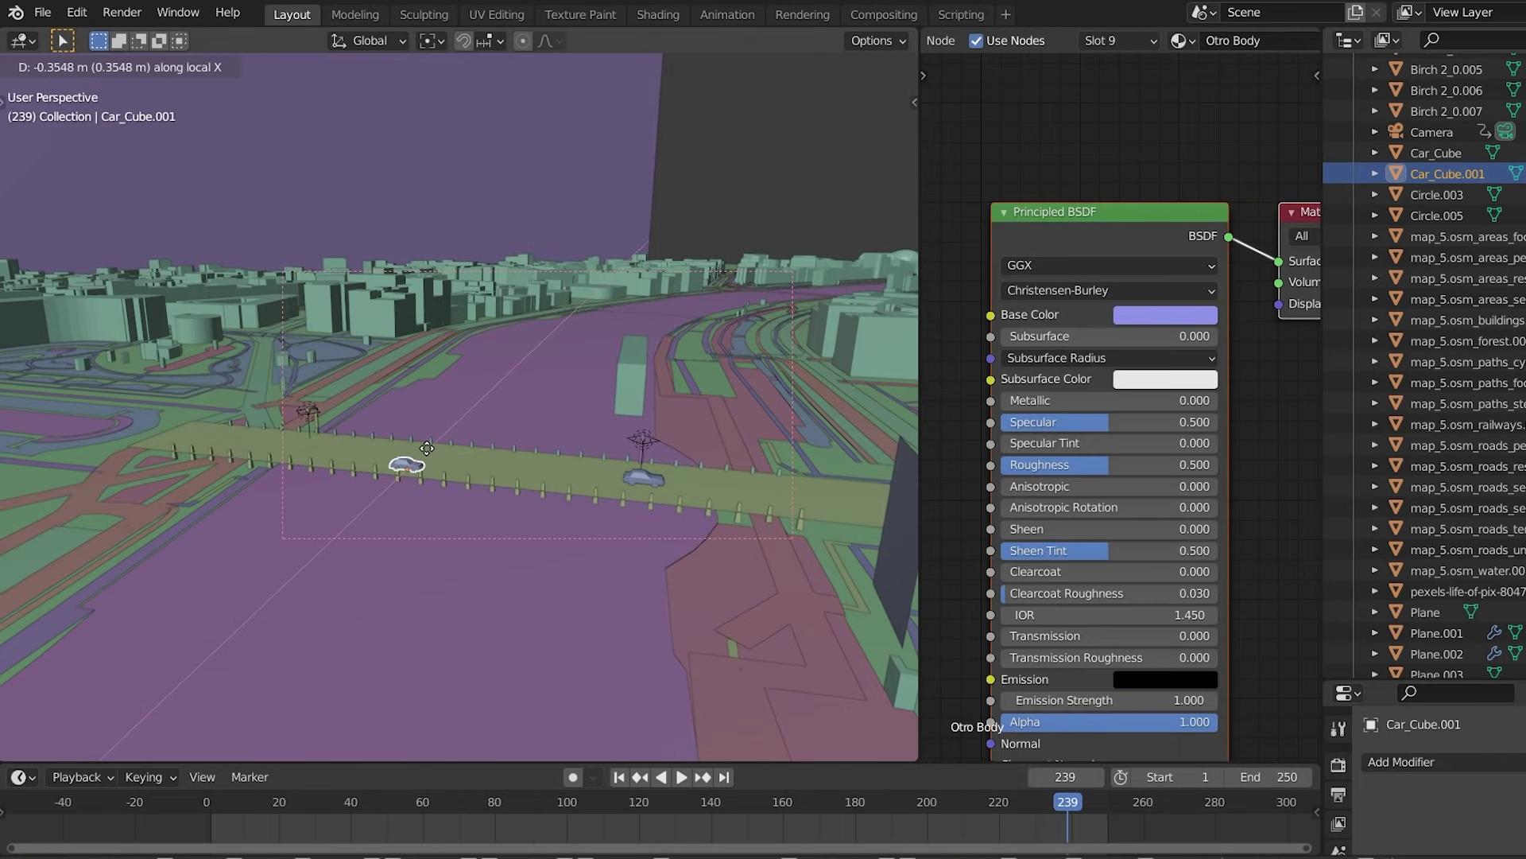
# Step: Place Car_Cube.001 at its start on the bridge and key its location at frame 1
pyautogui.press('z')
pyautogui.press('z')
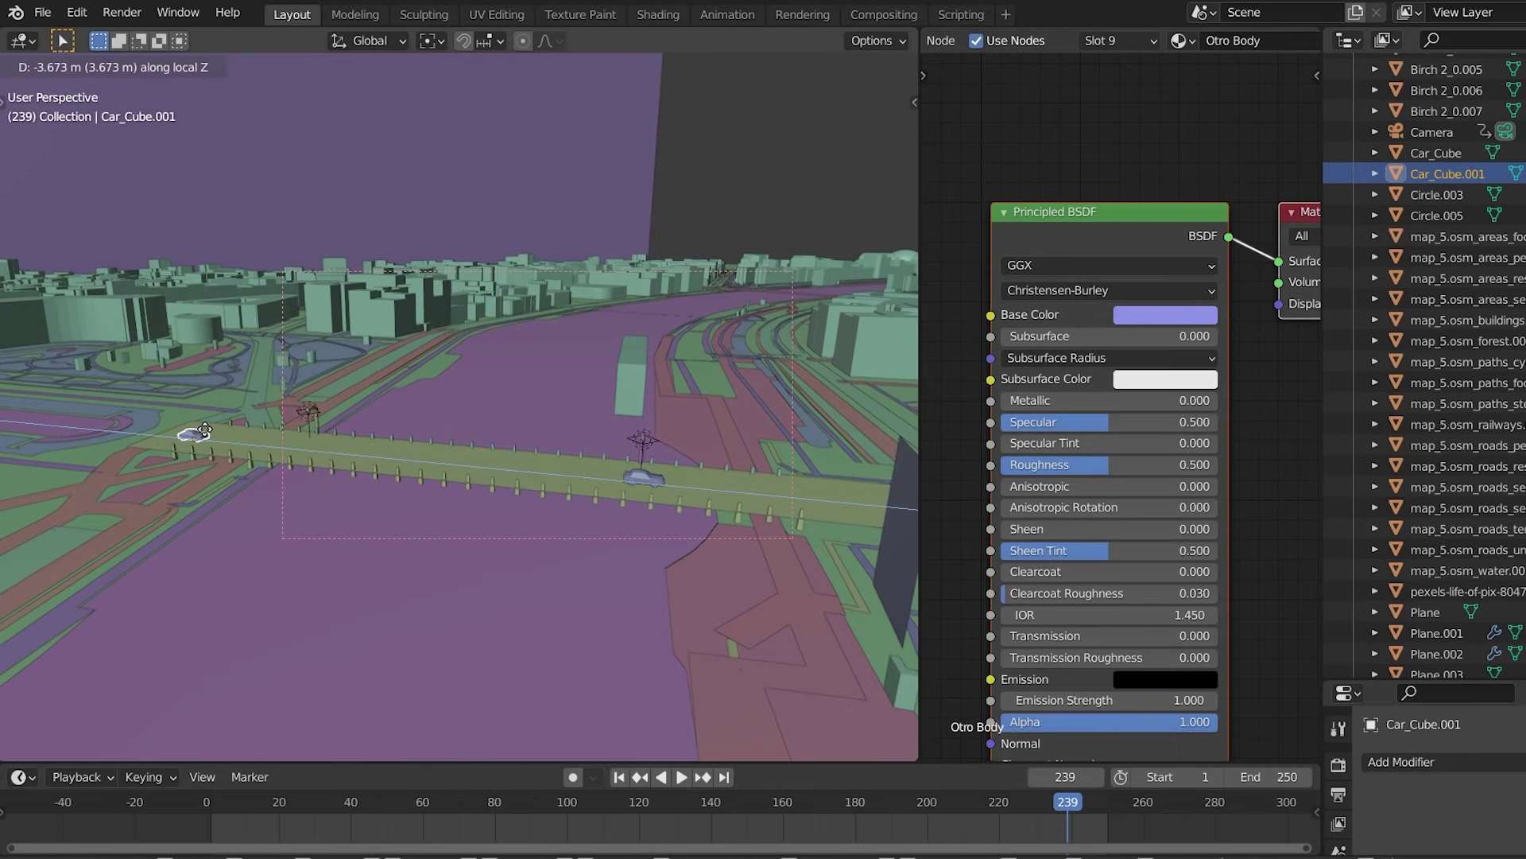
pyautogui.click(188, 430)
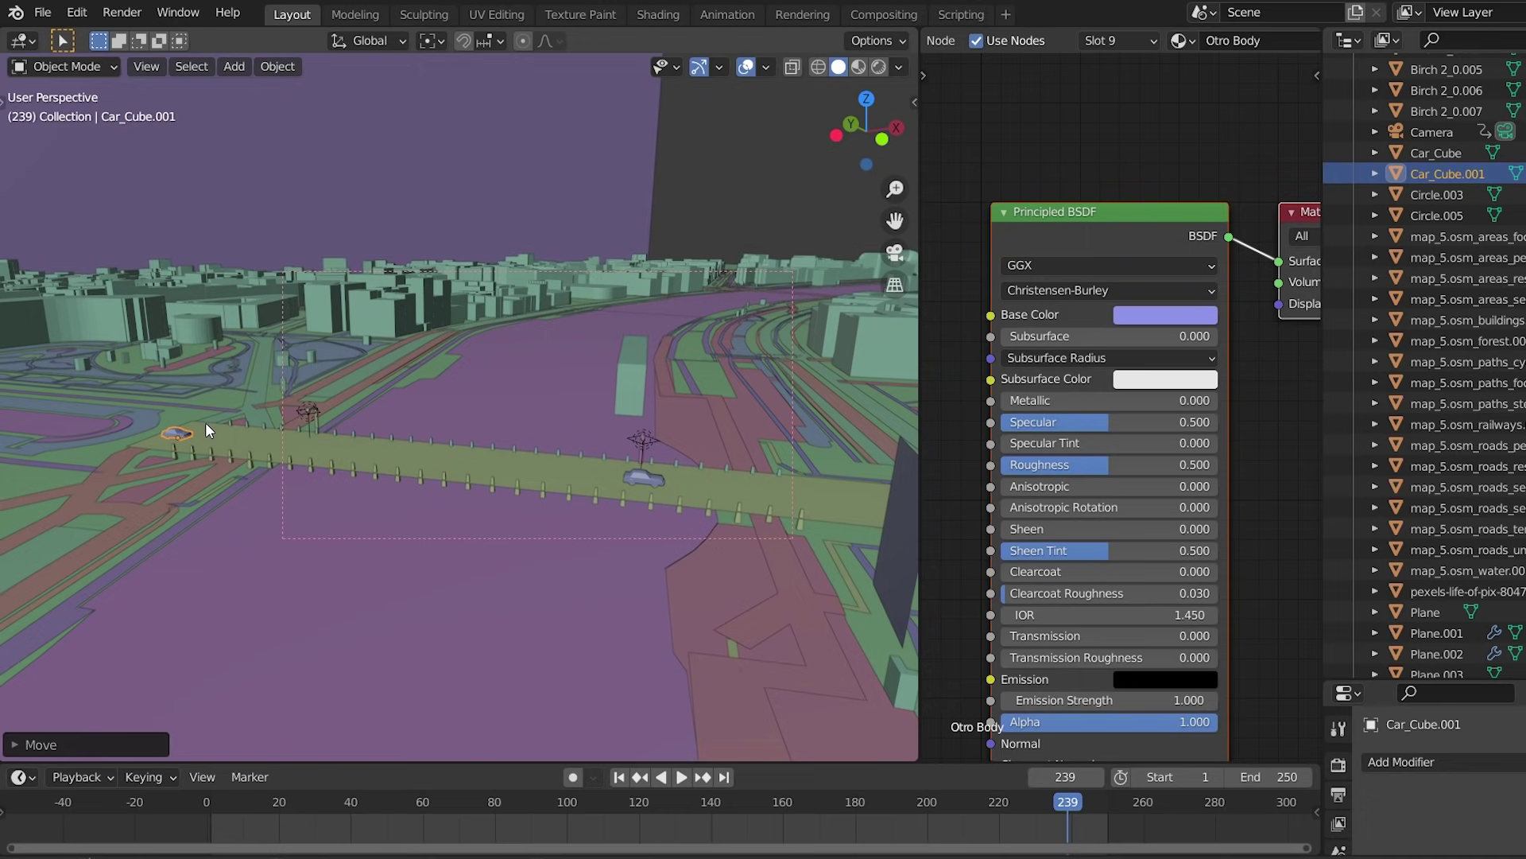
pyautogui.hotkey('shift', 'Left')
pyautogui.press('i')
pyautogui.click(94, 356)
# Step: At frame 243, slide the car down the road, key its location, and play from frame 1
pyautogui.scroll(-3, 279, 460)
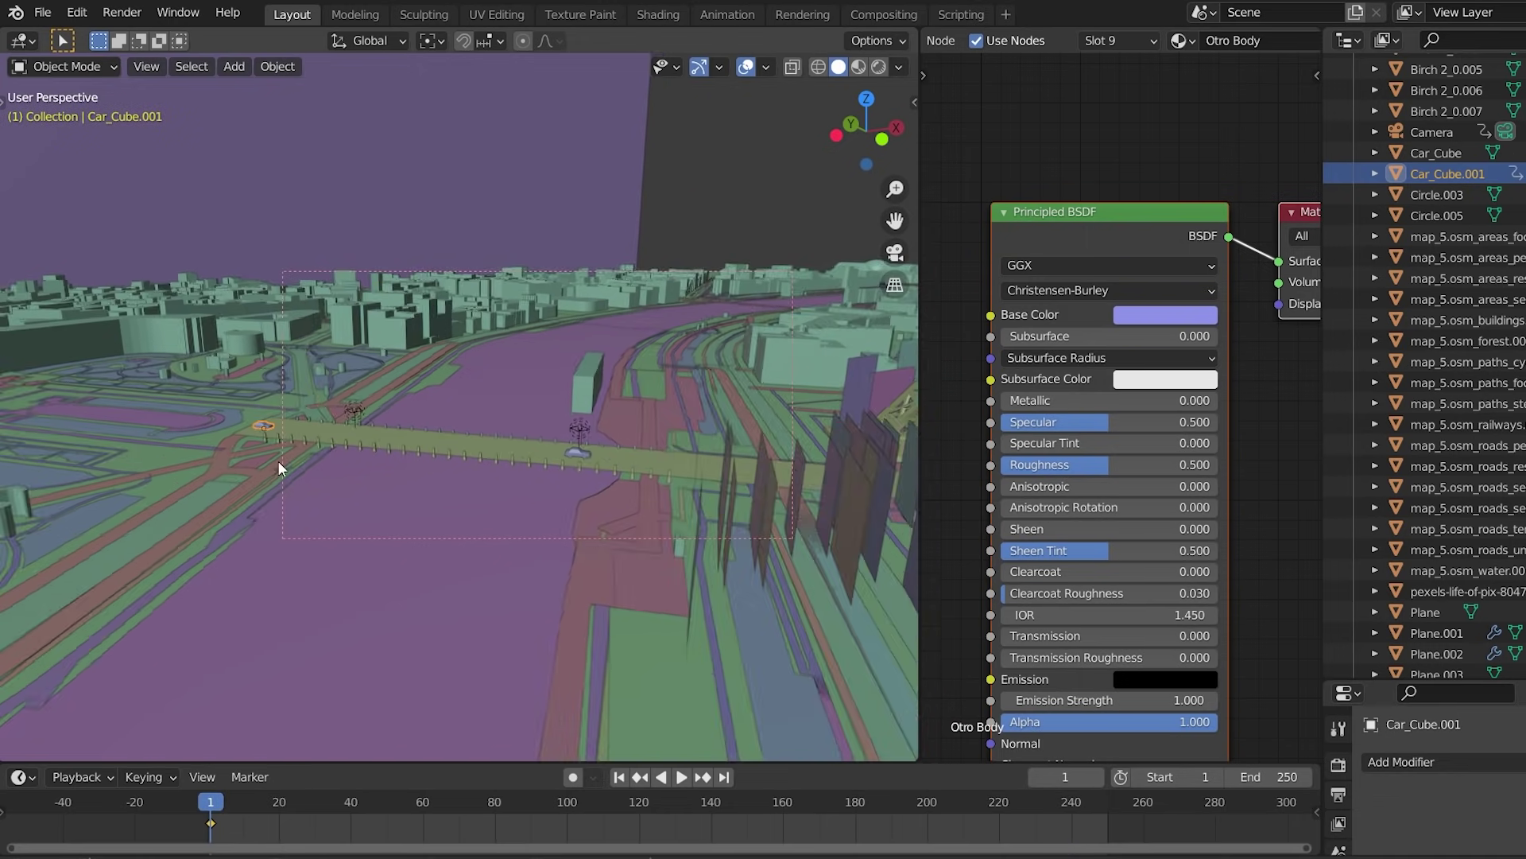
pyautogui.scroll(1, 278, 468)
pyautogui.click(1081, 801)
pyautogui.press('g')
pyautogui.press('z')
pyautogui.press('z')
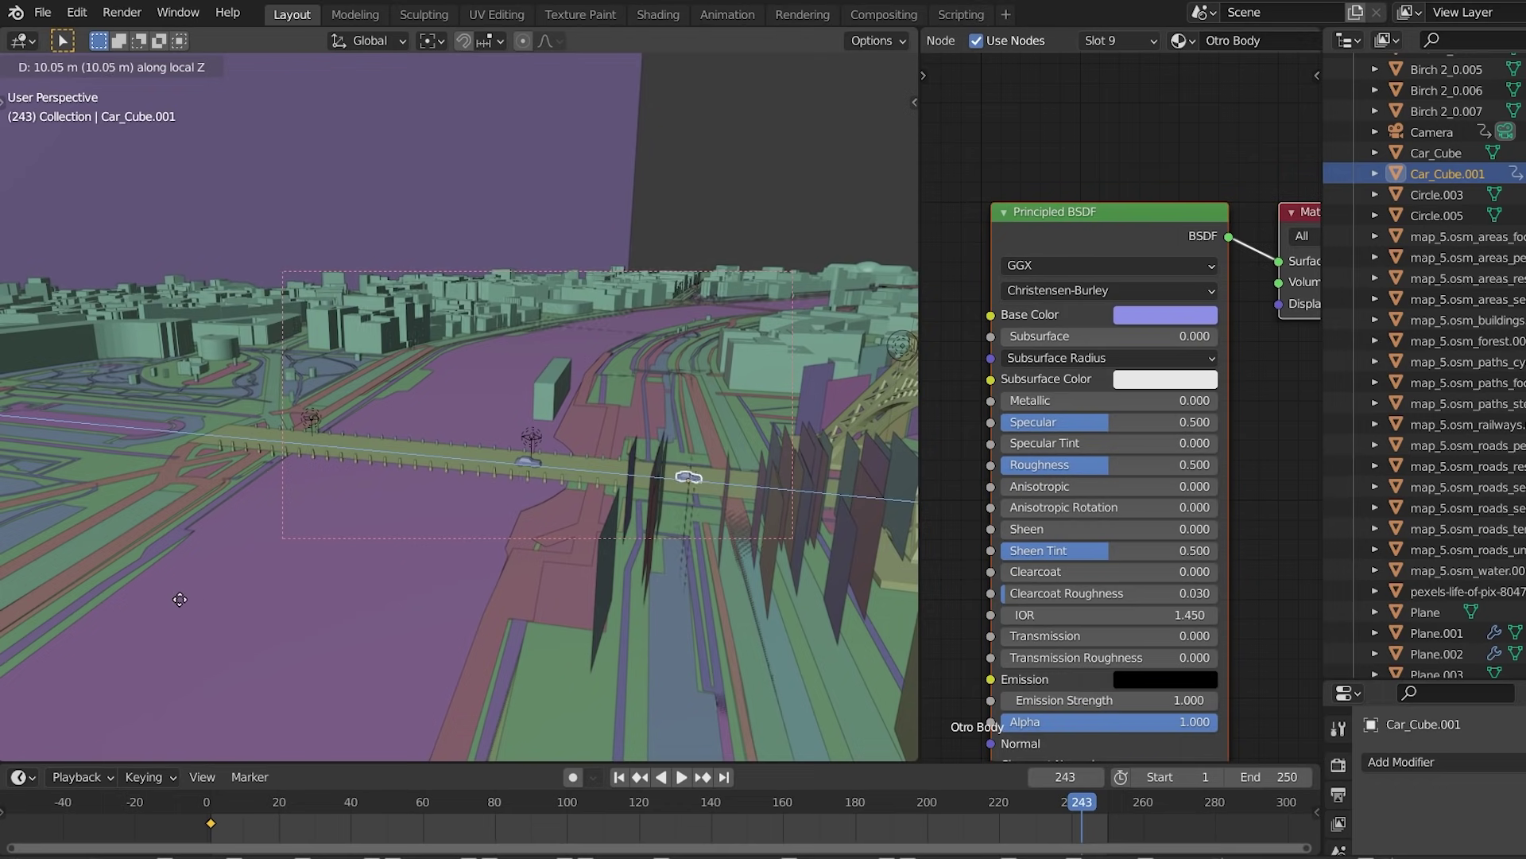
pyautogui.click(207, 600)
pyautogui.press('i')
pyautogui.click(561, 356)
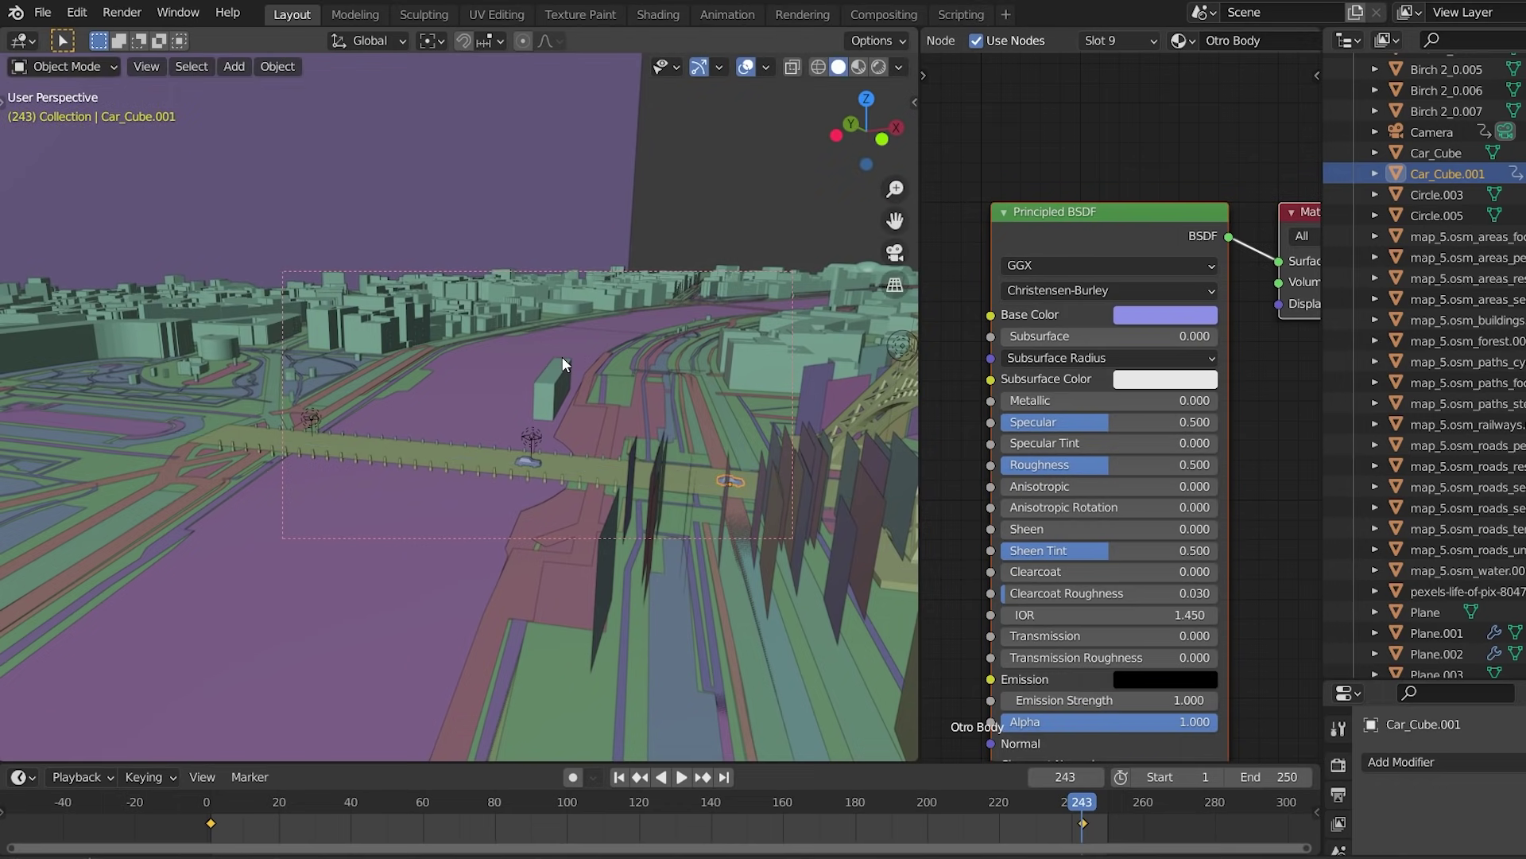
pyautogui.hotkey('shift', 'Left')
pyautogui.press('space')
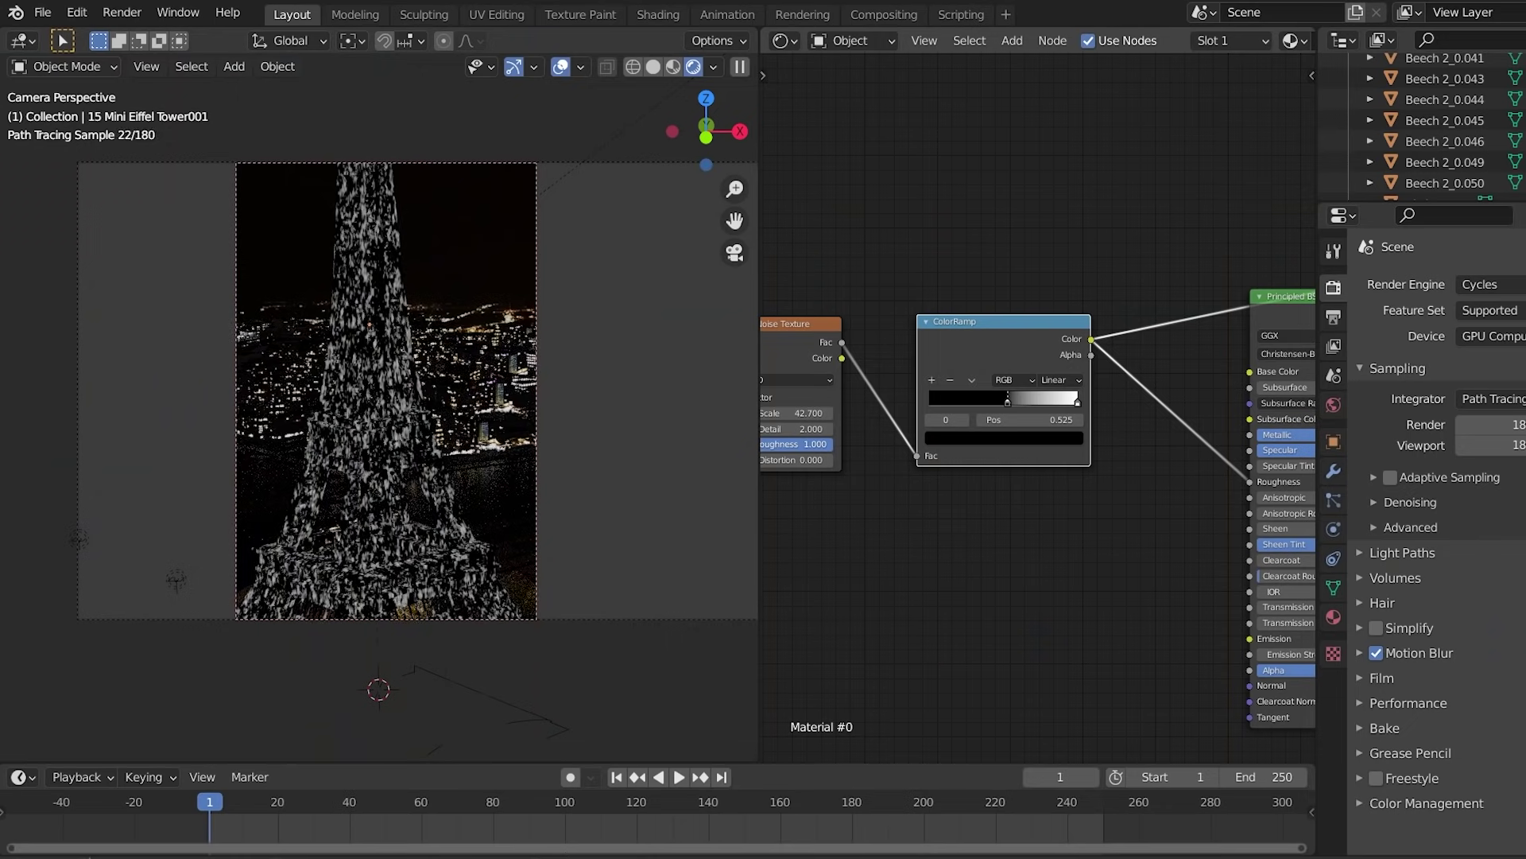
# Step: Lower the Noise Texture Roughness to 0.167 and Detail to 1.000
pyautogui.moveTo(828, 444); pyautogui.dragTo(763, 445)
pyautogui.keyDown('ctrl'); pyautogui.keyDown('shift'); pyautogui.click(1282, 310); pyautogui.keyUp('shift'); pyautogui.keyUp('ctrl')
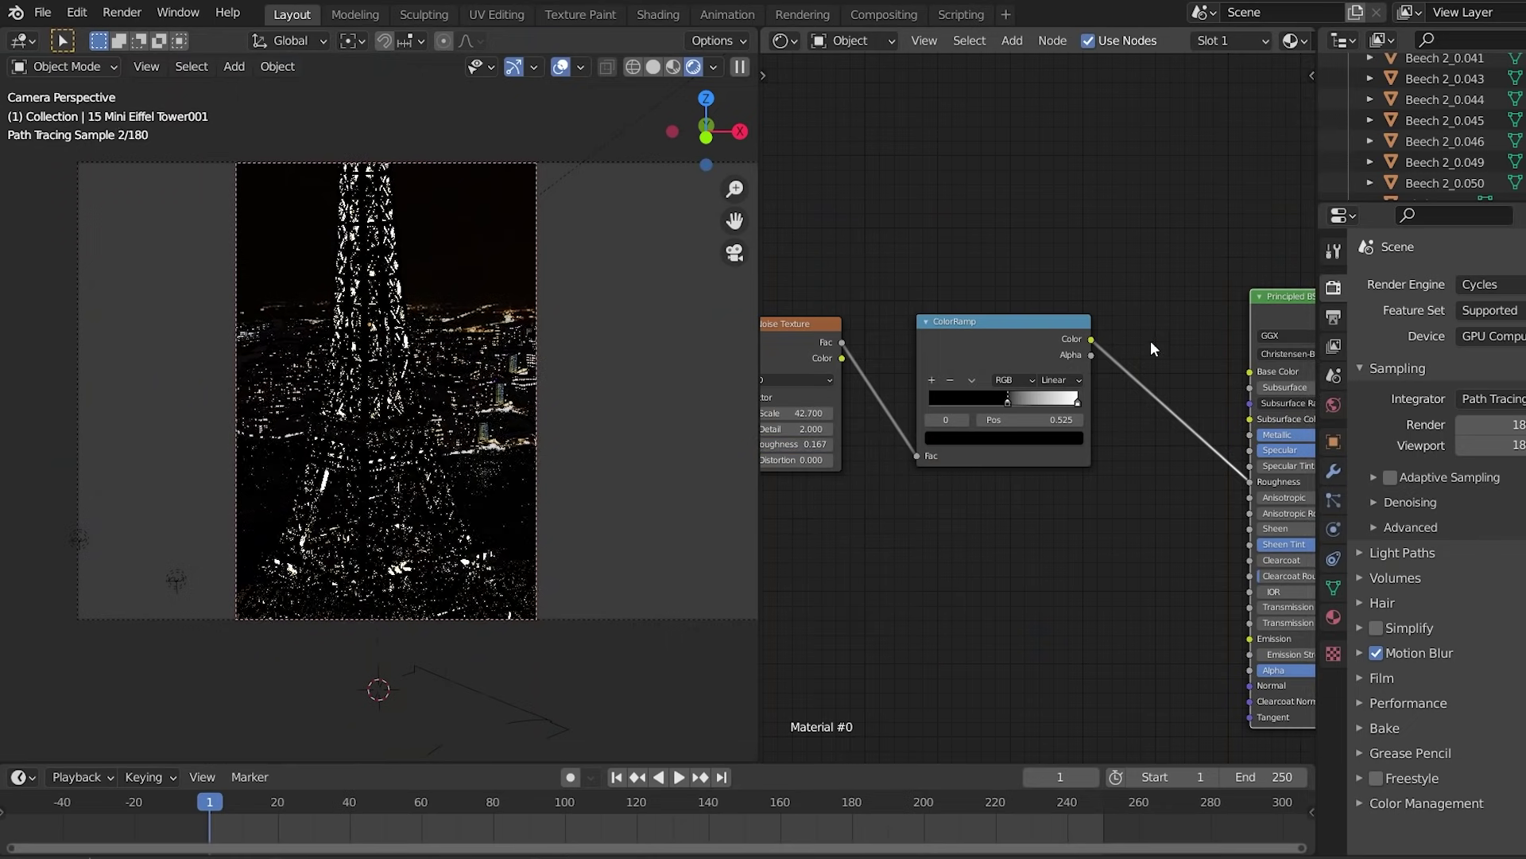
pyautogui.moveTo(875, 434); pyautogui.dragTo(947, 433, button='middle')
pyautogui.moveTo(868, 428); pyautogui.dragTo(843, 427)
# Step: Limit rendering to the tower base region and preview the ColorRamp mask alone
pyautogui.hotkey('ctrl', 'b')
pyautogui.moveTo(206, 522); pyautogui.dragTo(539, 625)
pyautogui.scroll(3, 528, 627)
pyautogui.keyDown('shift'); pyautogui.moveTo(517, 592); pyautogui.dragTo(509, 396, button='middle'); pyautogui.keyUp('shift')
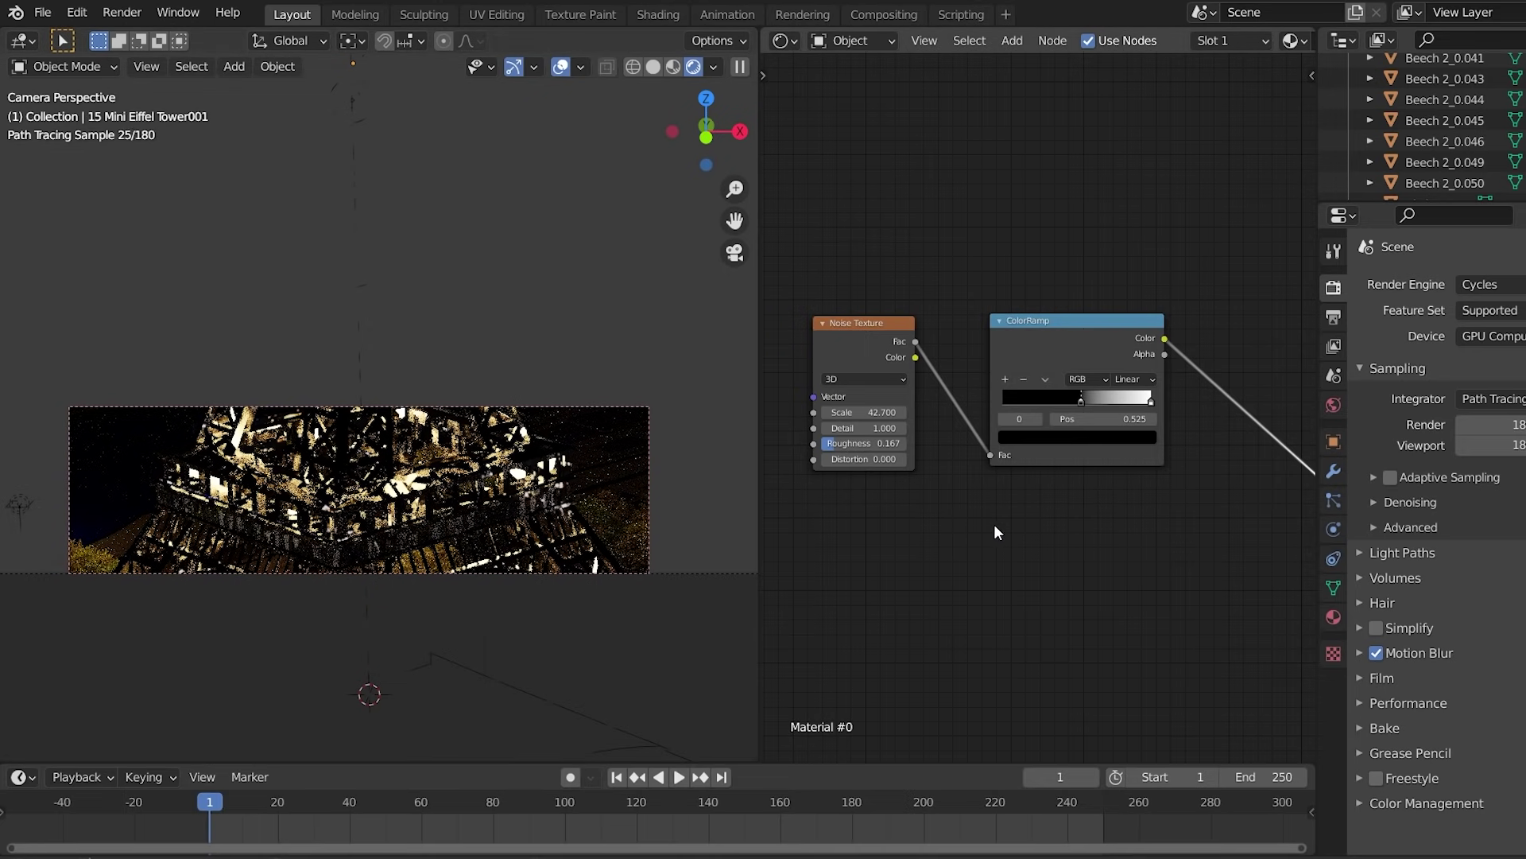
pyautogui.scroll(-2, 994, 525)
pyautogui.moveTo(976, 548); pyautogui.dragTo(805, 590, button='middle')
pyautogui.keyDown('ctrl'); pyautogui.keyDown('shift'); pyautogui.click(950, 413); pyautogui.keyUp('shift'); pyautogui.keyUp('ctrl')
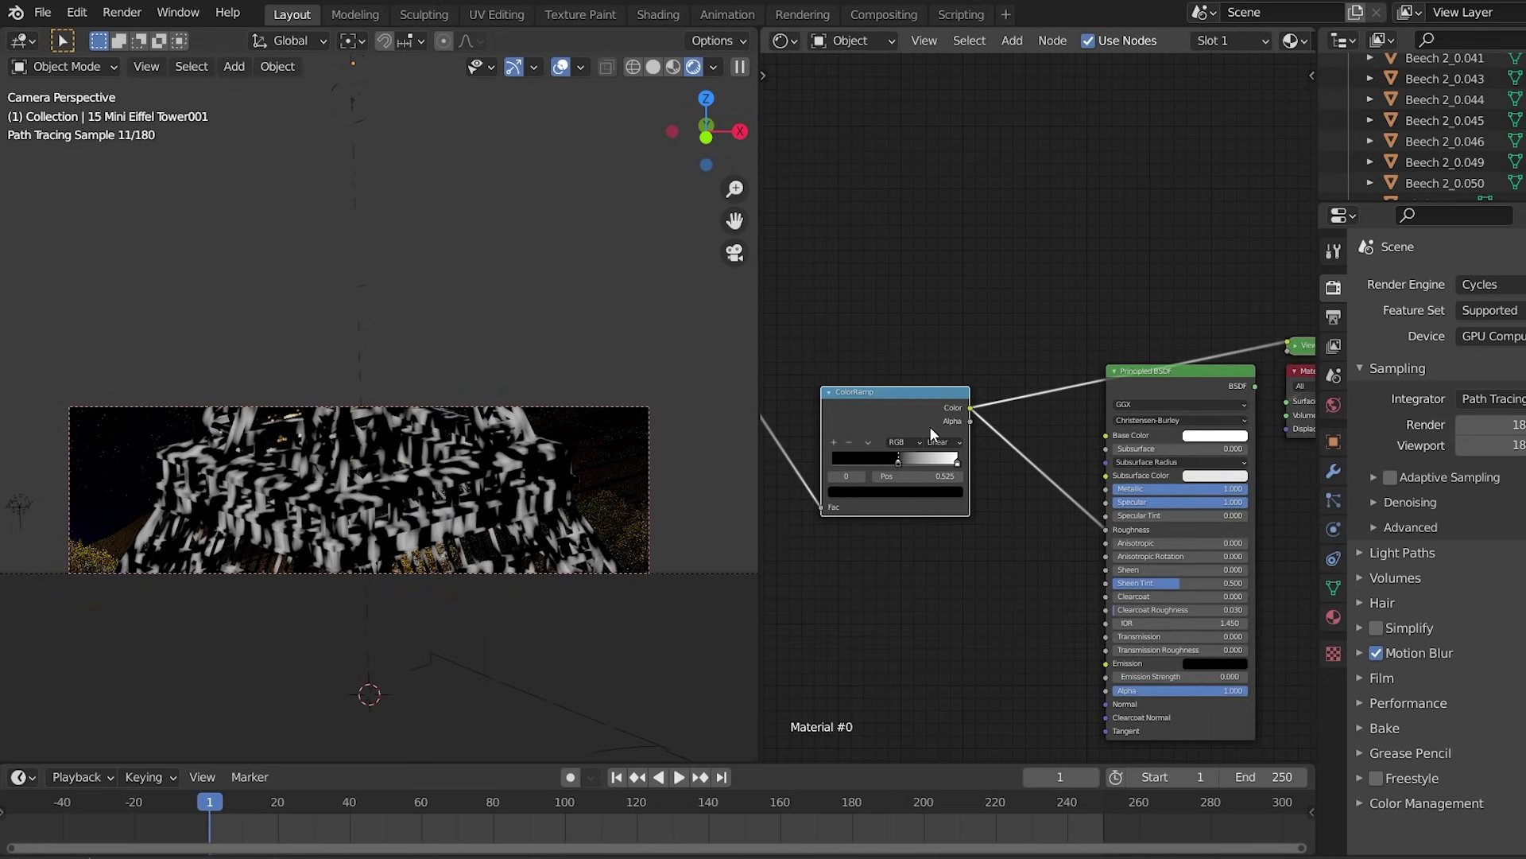
pyautogui.press('g')
pyautogui.click(831, 477)
pyautogui.press('g')
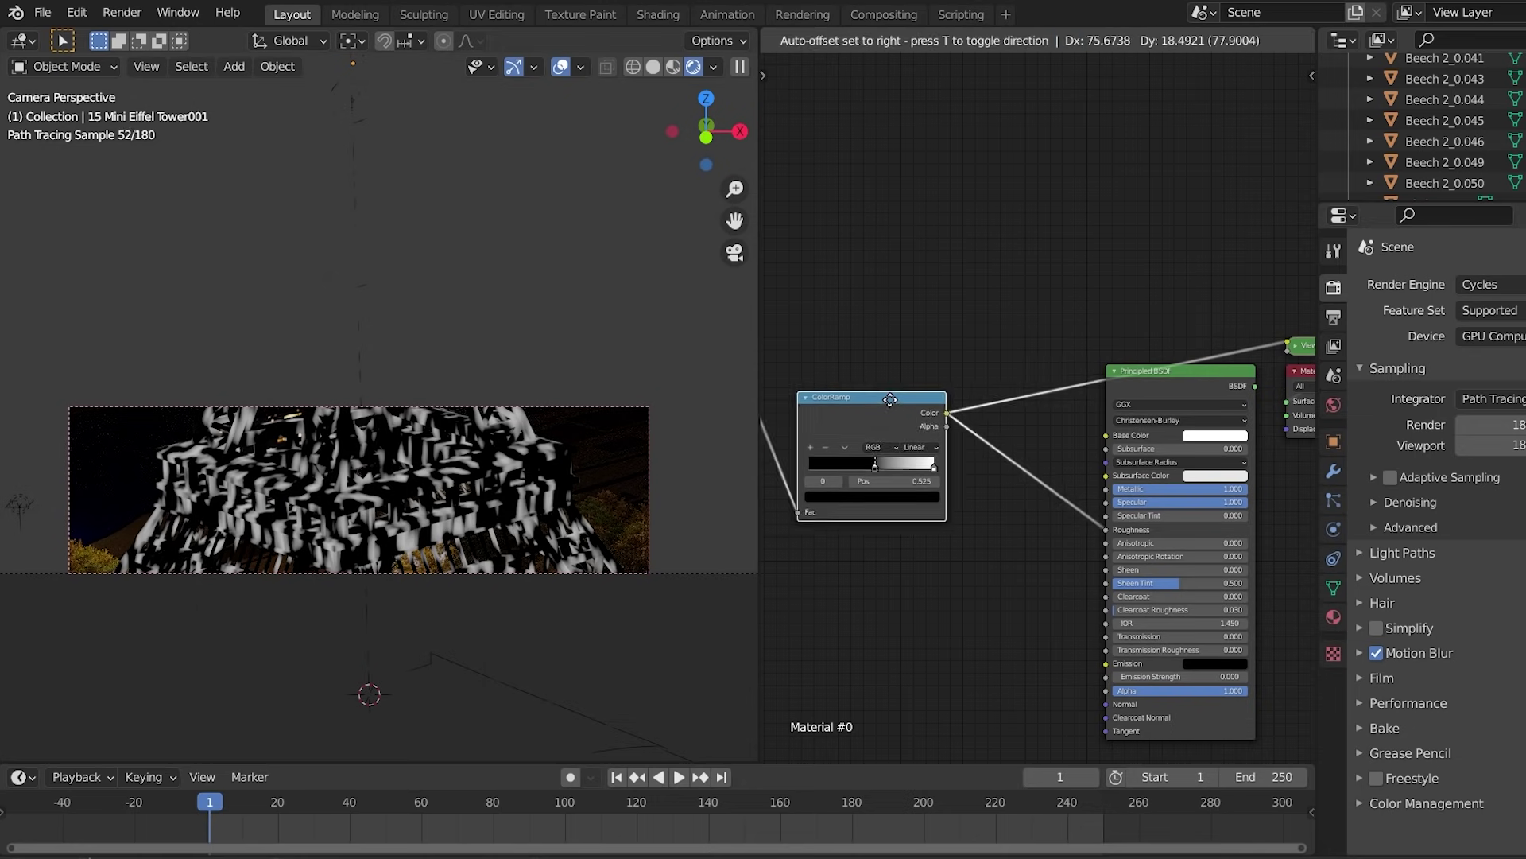
pyautogui.click(892, 457)
# Step: Set the noise Scale to 11.100 and slide the ColorRamp dark stop to 0.417
pyautogui.moveTo(897, 463); pyautogui.dragTo(1097, 412, button='middle')
pyautogui.moveTo(914, 421)
pyautogui.mouseDown()
pyautogui.moveTo(939, 420)
pyautogui.moveTo(875, 420)
pyautogui.moveTo(894, 420)
pyautogui.mouseUp()
pyautogui.moveTo(1264, 356); pyautogui.dragTo(1105, 371, button='middle')
pyautogui.keyDown('ctrl'); pyautogui.keyDown('shift'); pyautogui.click(1164, 351); pyautogui.keyUp('shift'); pyautogui.keyUp('ctrl')
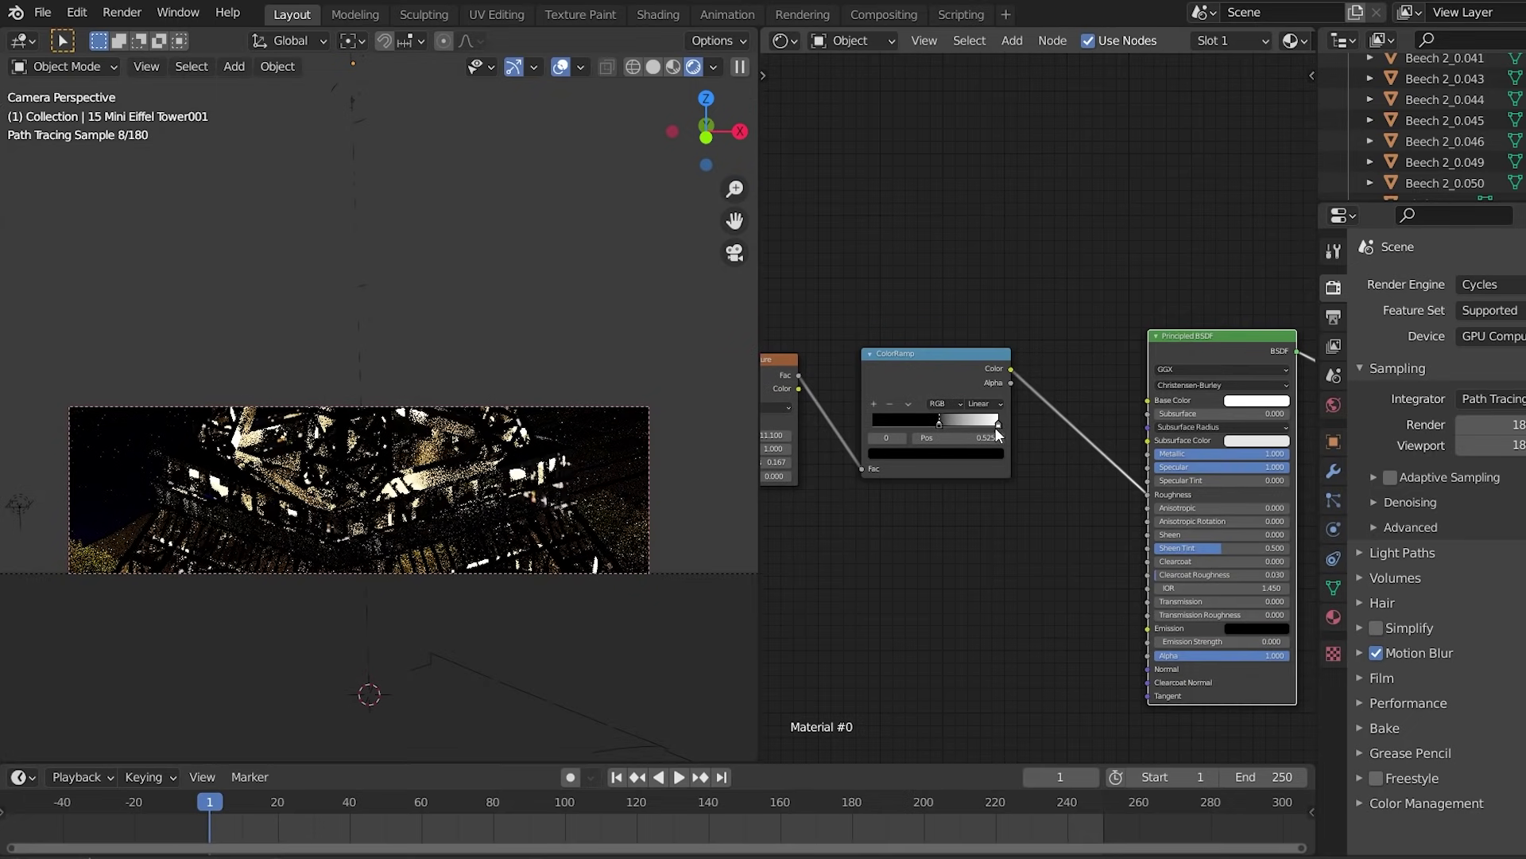
pyautogui.moveTo(930, 422); pyautogui.dragTo(938, 421)
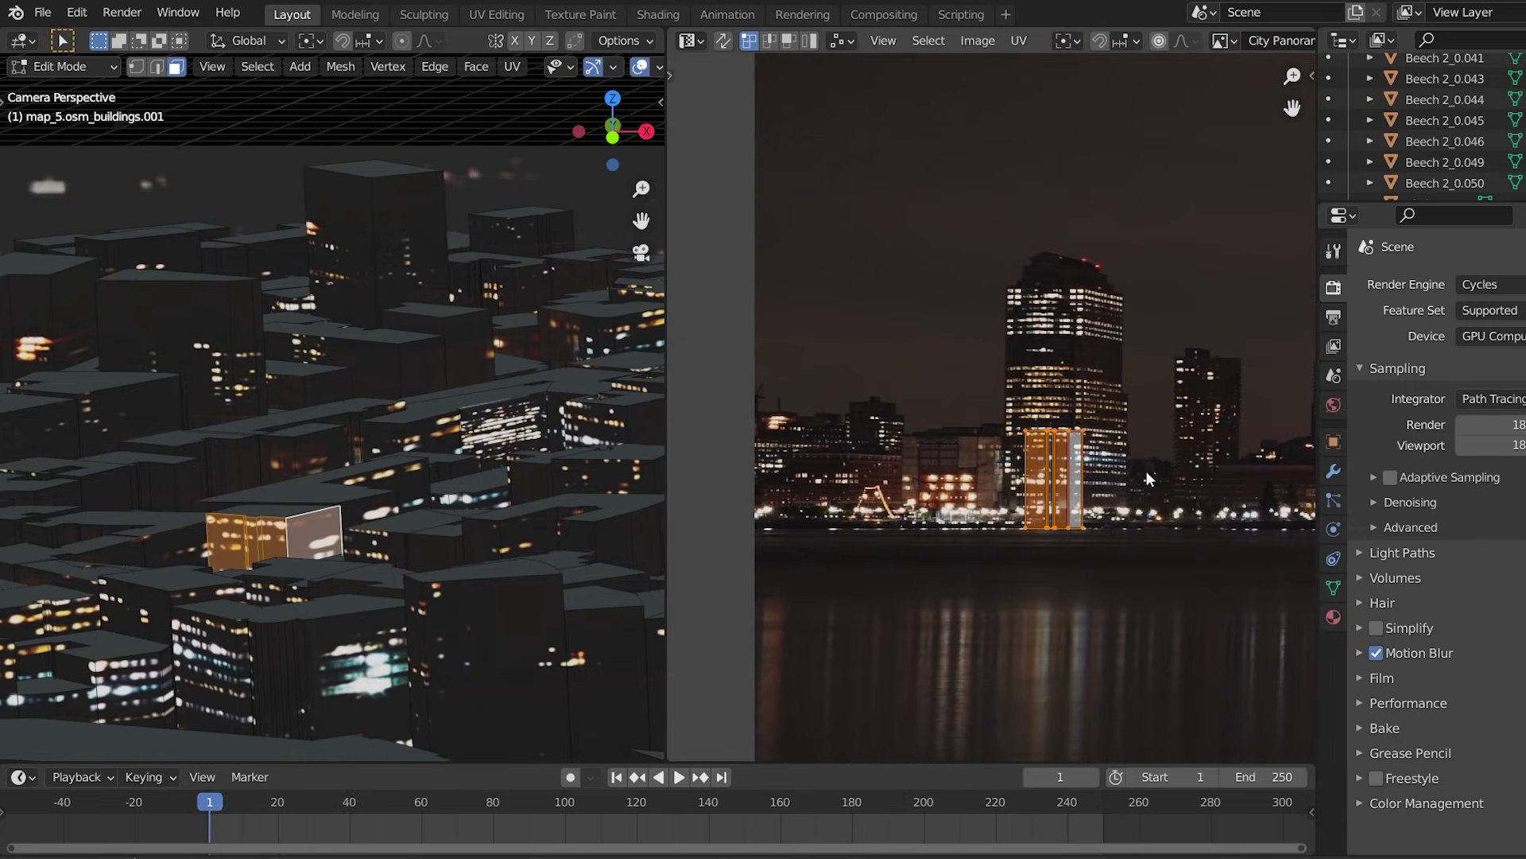
# Step: Move the building's UV faces on the panorama and rotate them about 90 degrees
pyautogui.press('g')
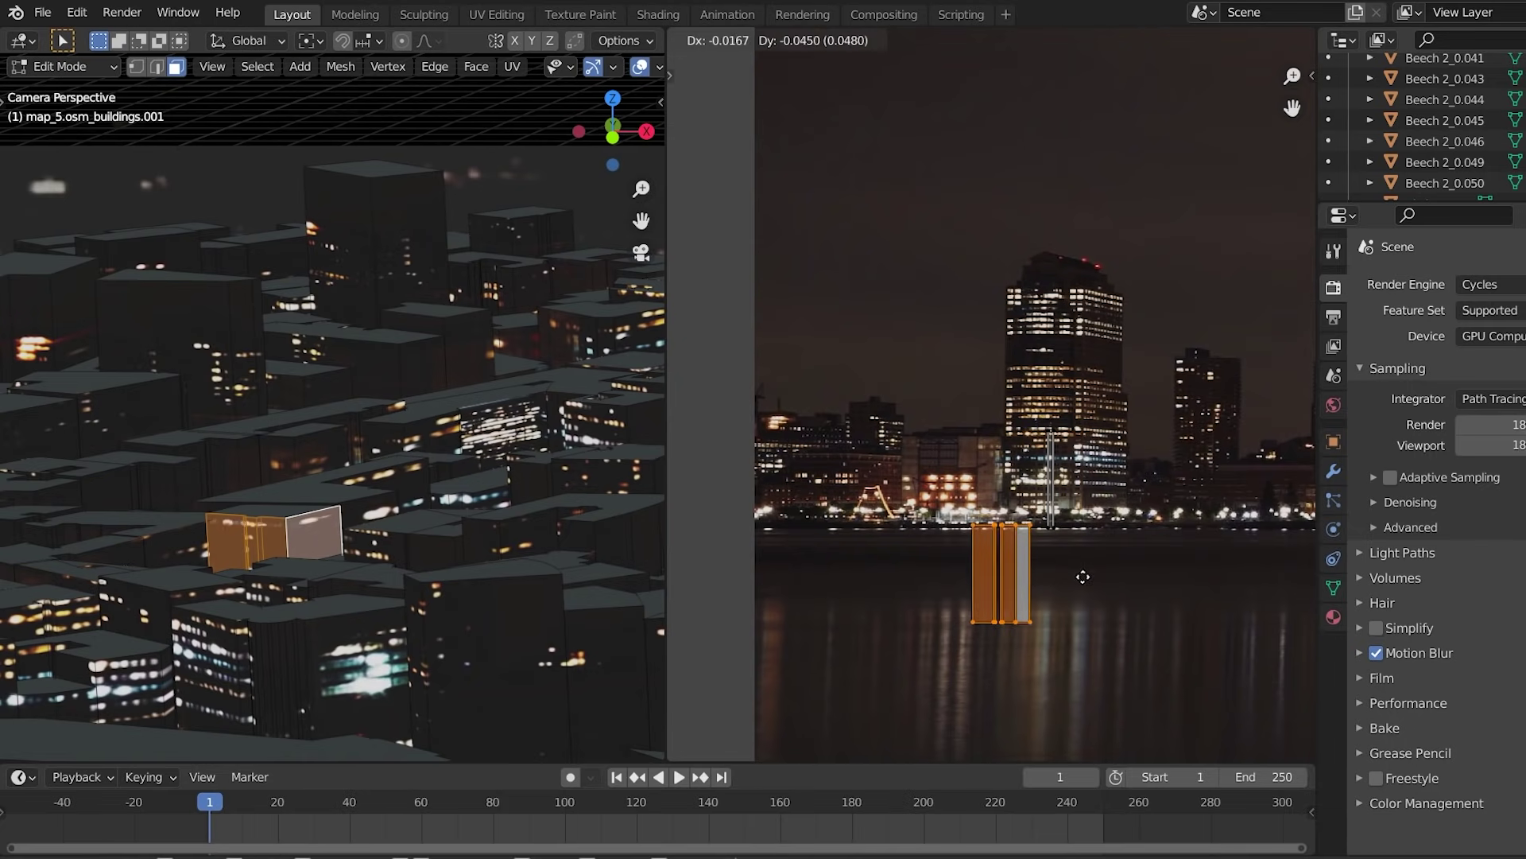
pyautogui.click(1082, 577)
pyautogui.press('r')
pyautogui.press('0')
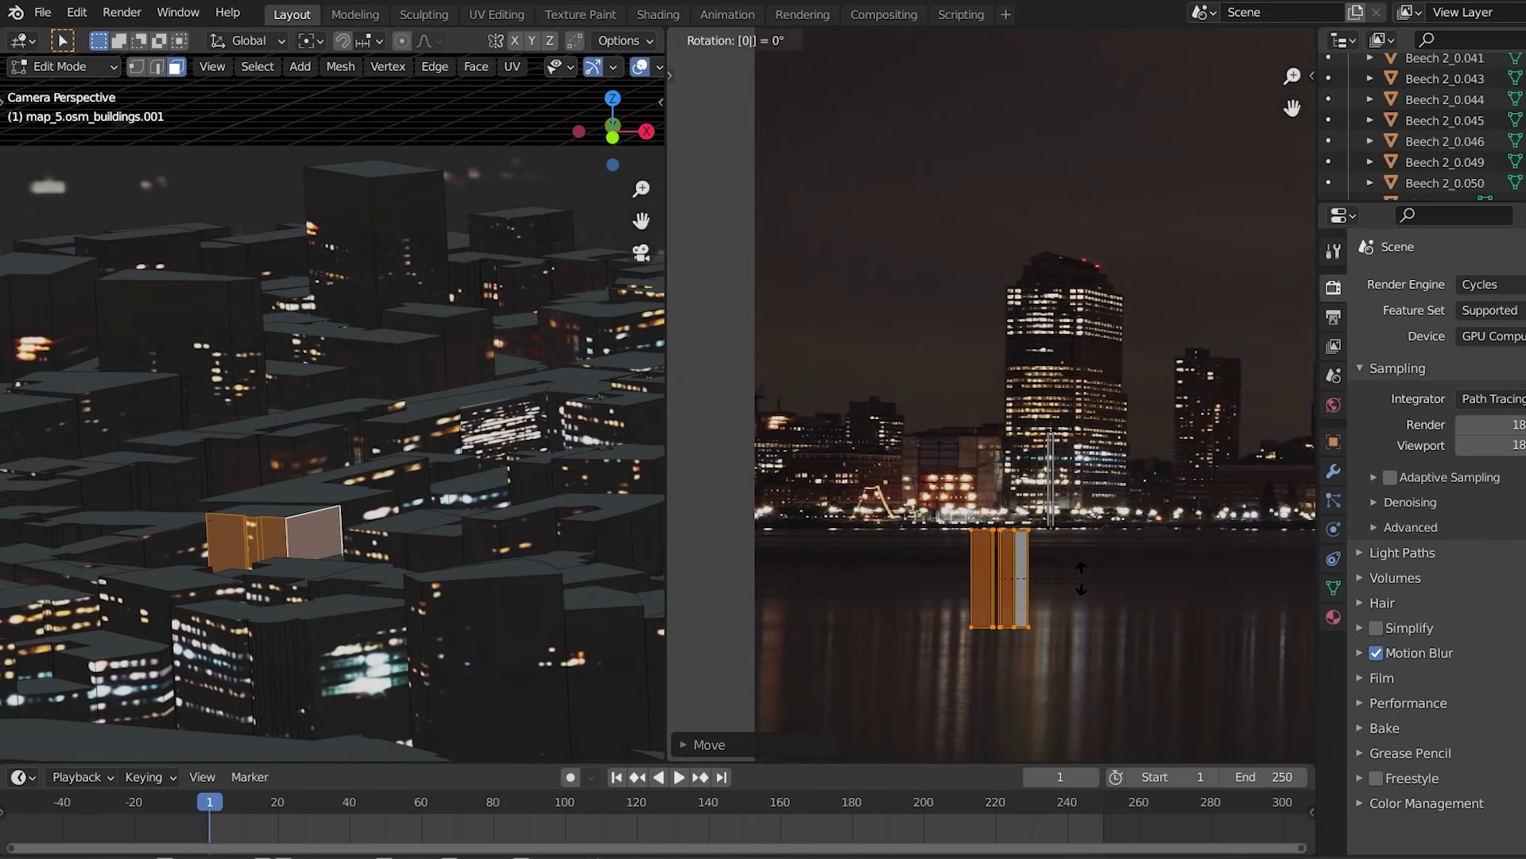
pyautogui.press('Escape')
pyautogui.press('r')
pyautogui.click(1105, 655)
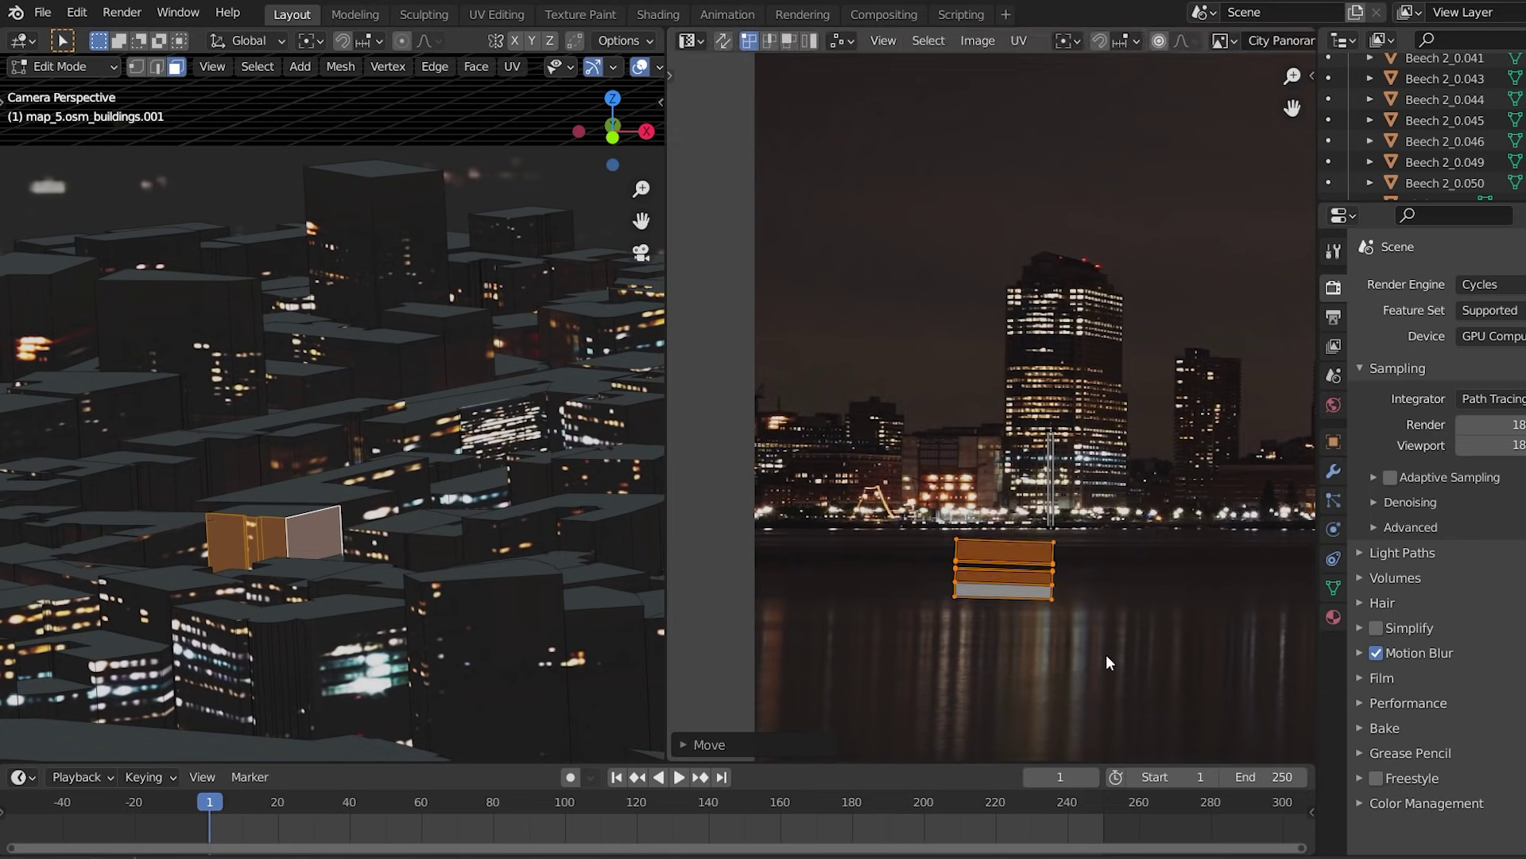
# Step: Select the narrow face, return to Object Mode, and switch to Rendered shading
pyautogui.press('Tab')
pyautogui.press('Tab')
pyautogui.click(251, 529)
pyautogui.press('Tab')
pyautogui.press('z')
pyautogui.click(455, 352)
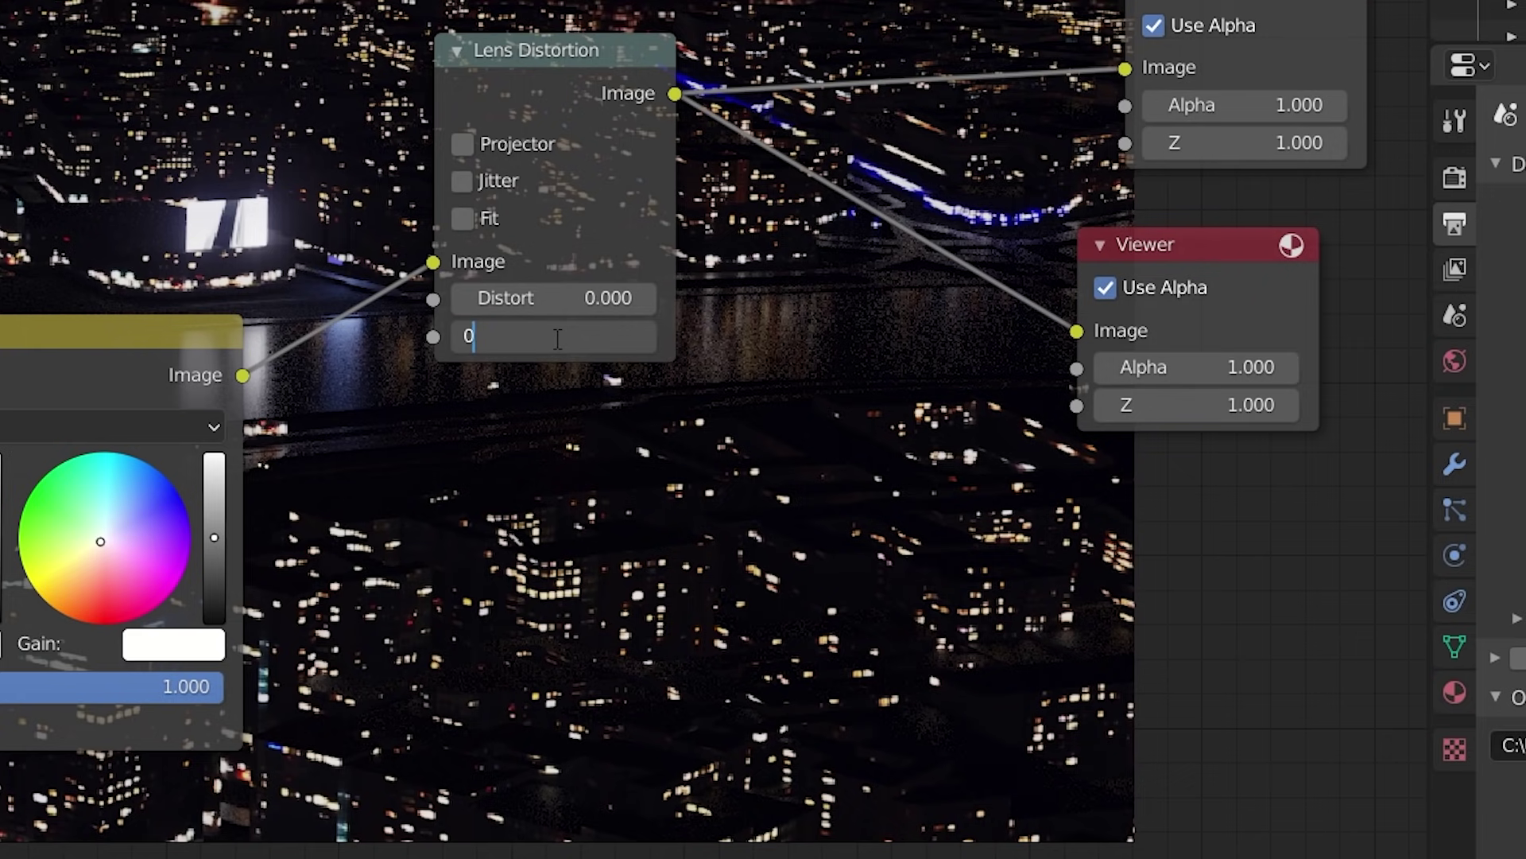
# Step: Confirm the Lens Distortion Dispersion value of 0.006
pyautogui.press('Return')
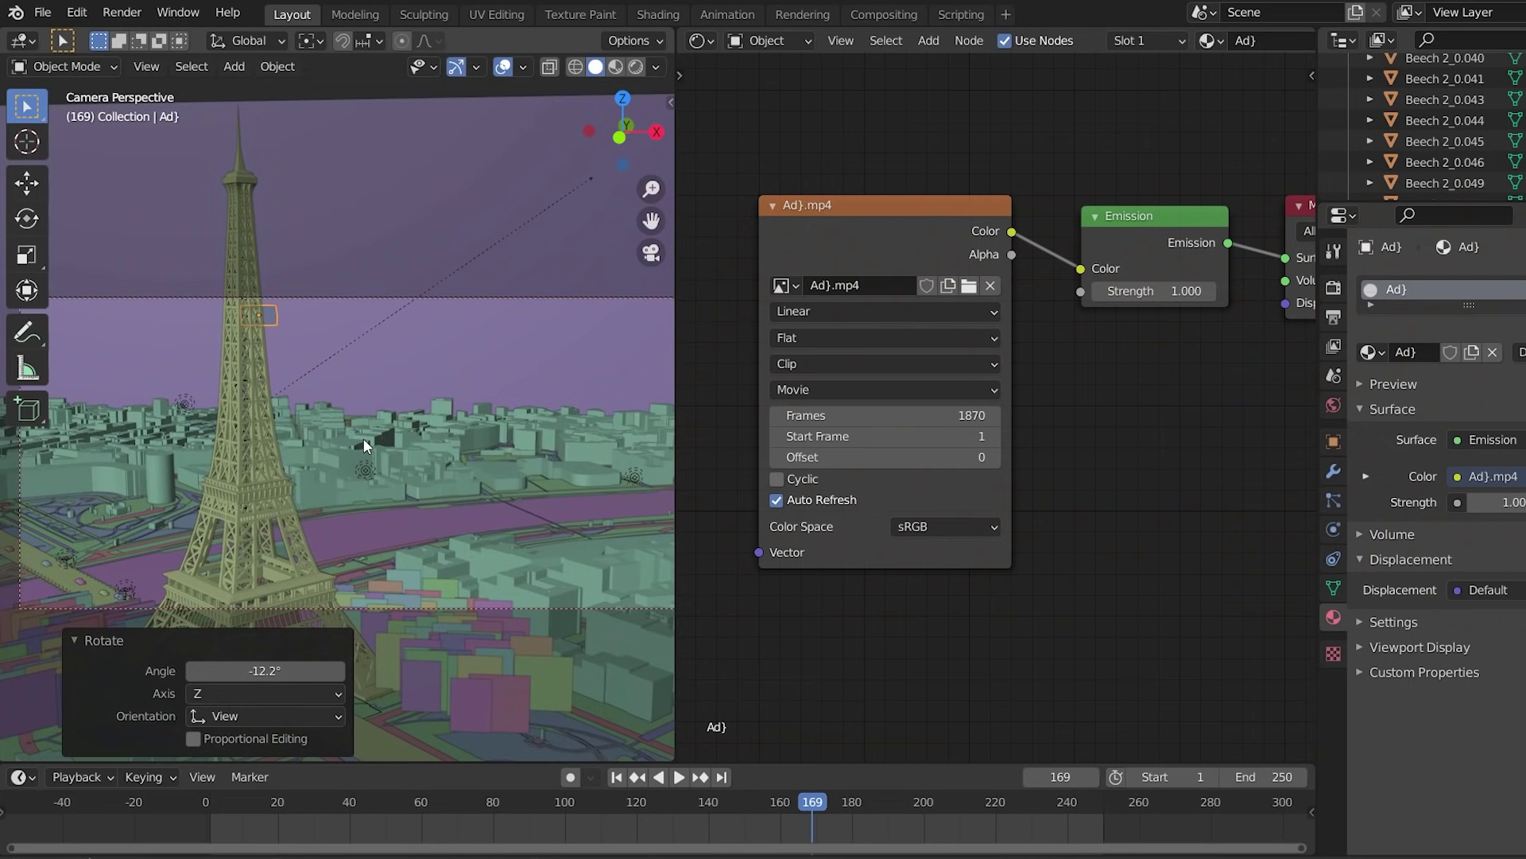
# Step: Reposition the ad billboard plane and zoom the camera view in on it
pyautogui.press('g')
pyautogui.click(558, 552)
pyautogui.scroll(5, 557, 550)
pyautogui.keyDown('shift'); pyautogui.moveTo(557, 550); pyautogui.dragTo(224, 491, button='middle'); pyautogui.keyUp('shift')
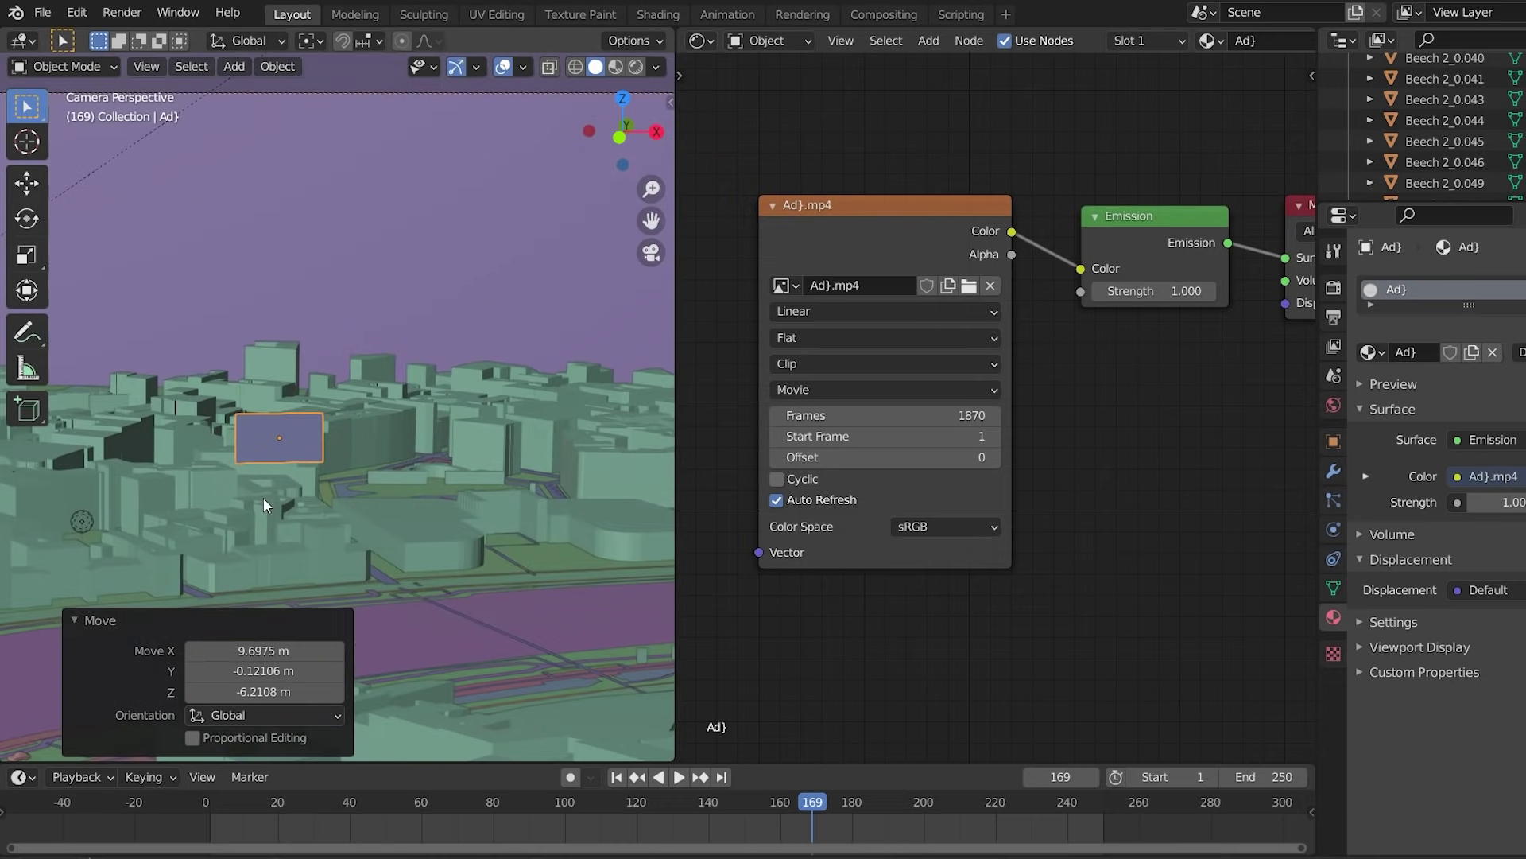
# Step: Lower the ad plane about 2.1 m and pull the RGB Curves top point down to 0.54
pyautogui.press('g')
pyautogui.press('z')
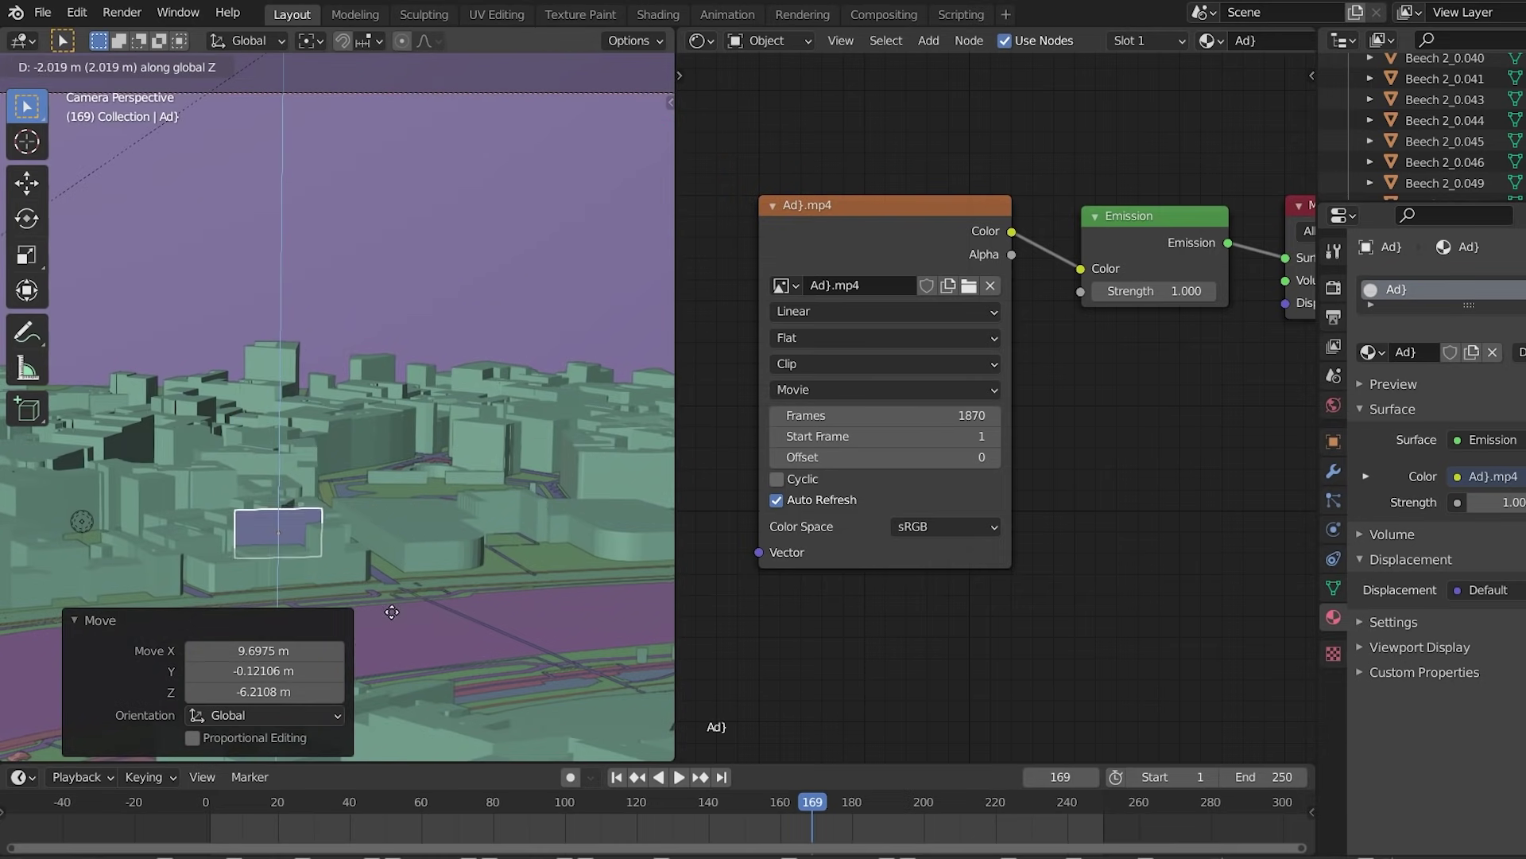
pyautogui.click(390, 616)
pyautogui.press('g')
pyautogui.hotkey('shift', 'z')
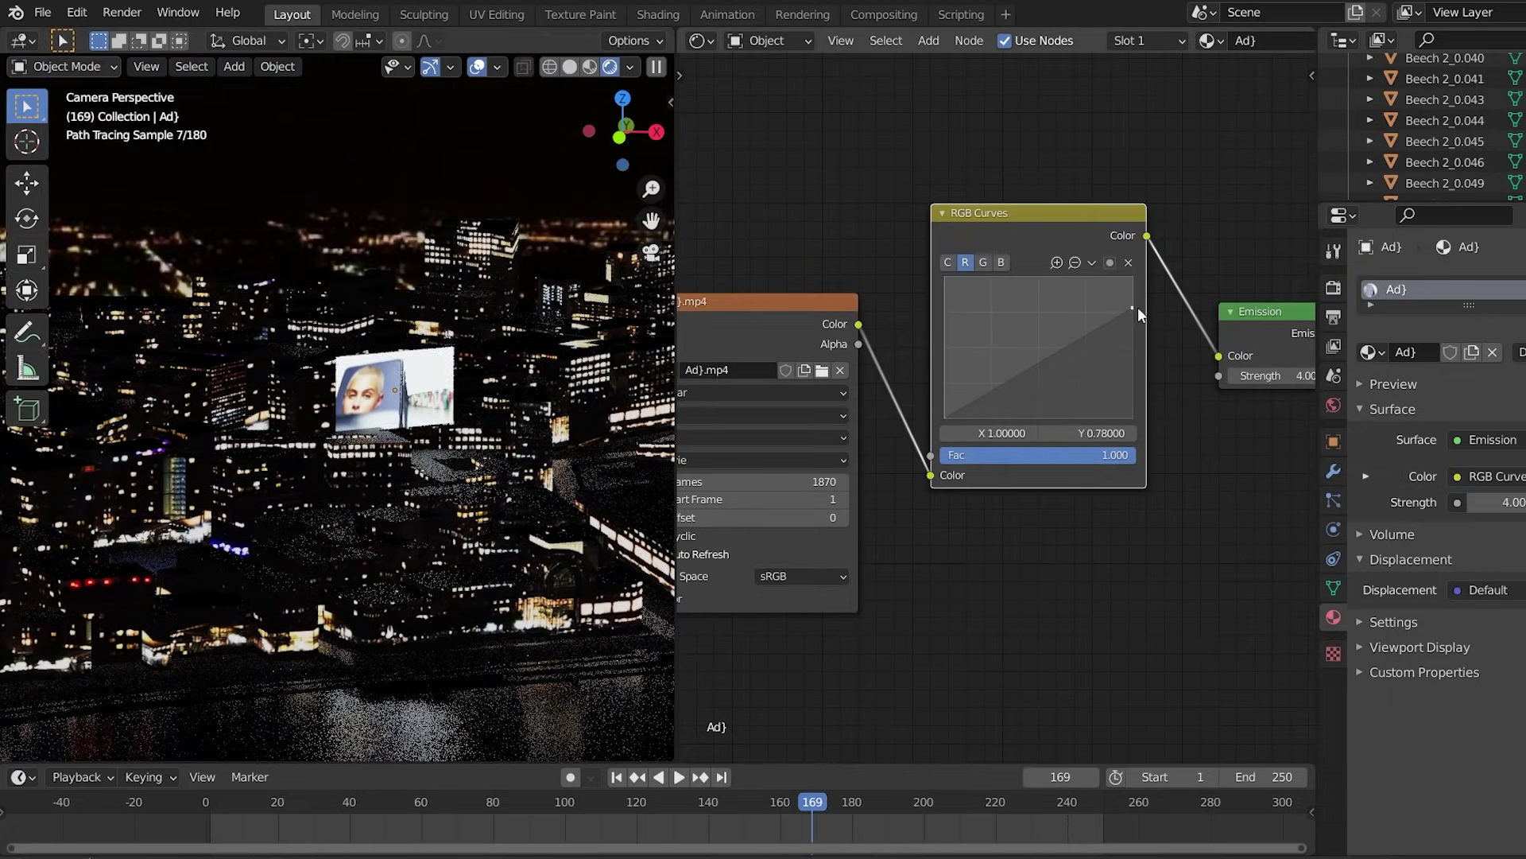
pyautogui.moveTo(1131, 280); pyautogui.dragTo(1141, 355)
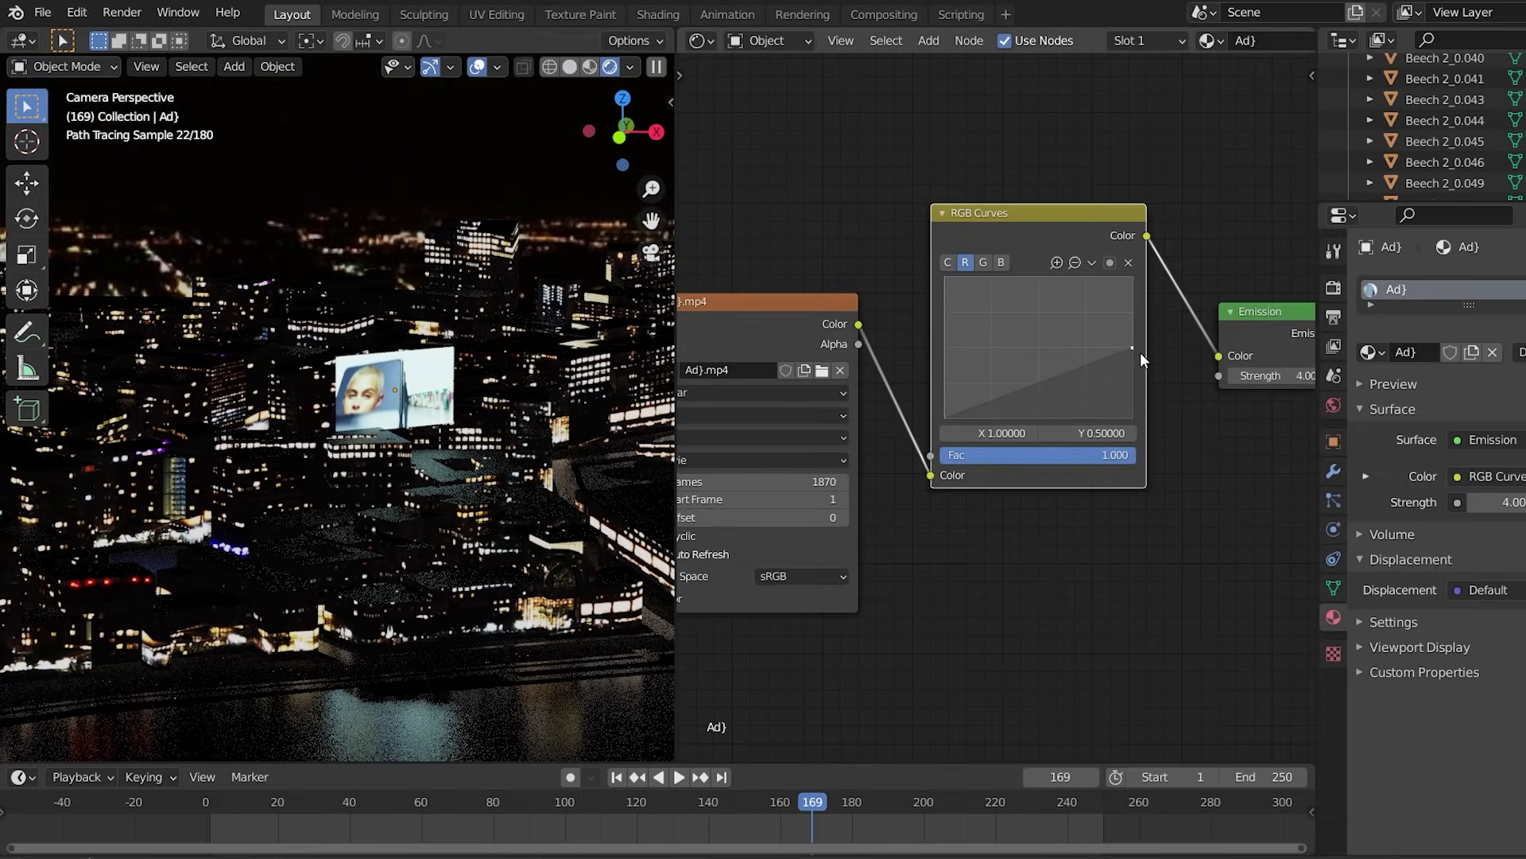